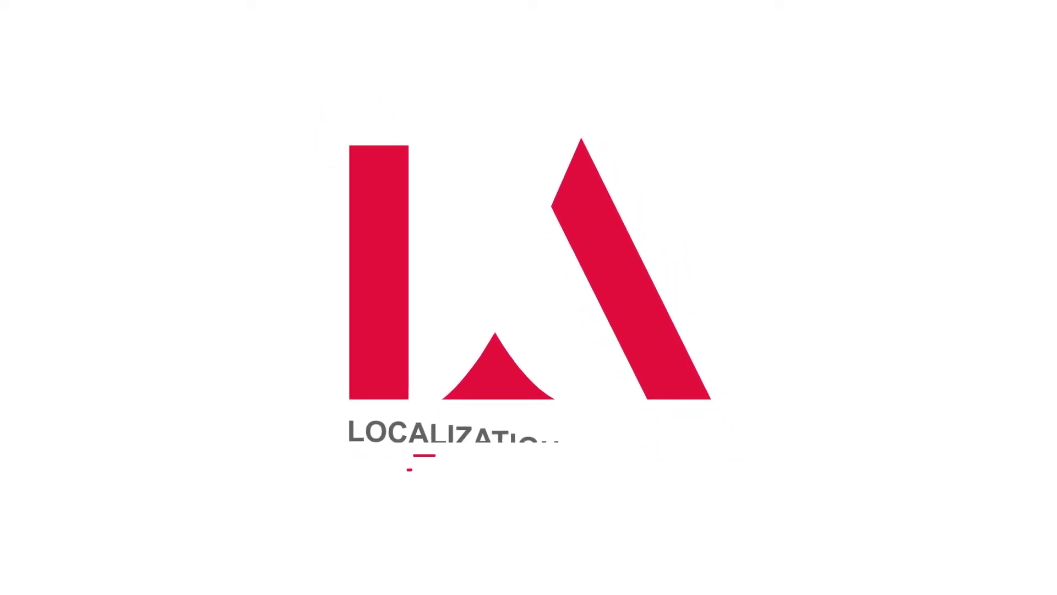
Enter the account holder's full name, choose Project management and 2-50 employees, and name the team LA Team
text(ndrej Zito)
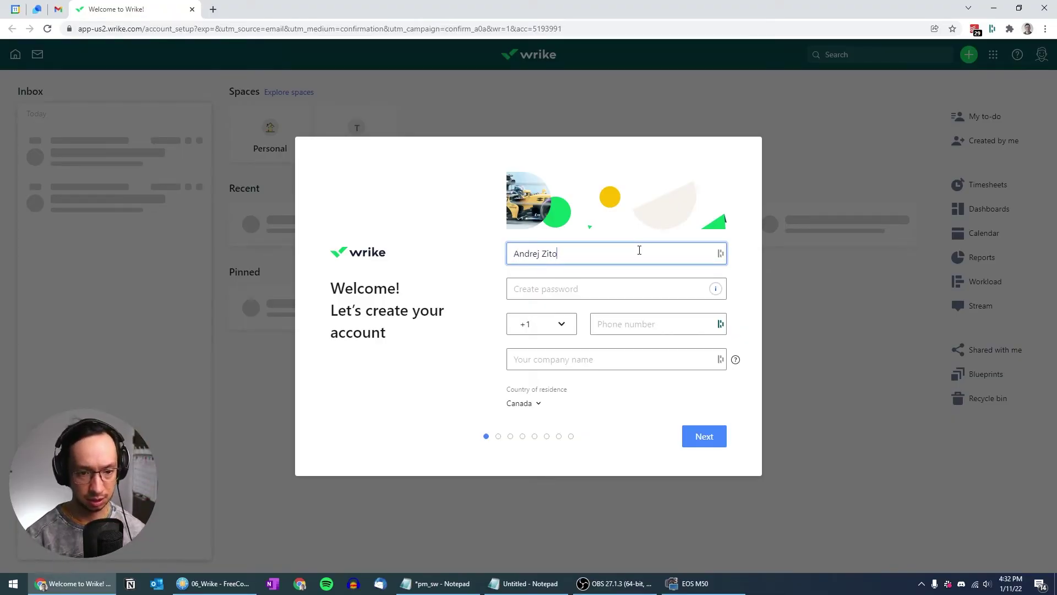
key(Tab)
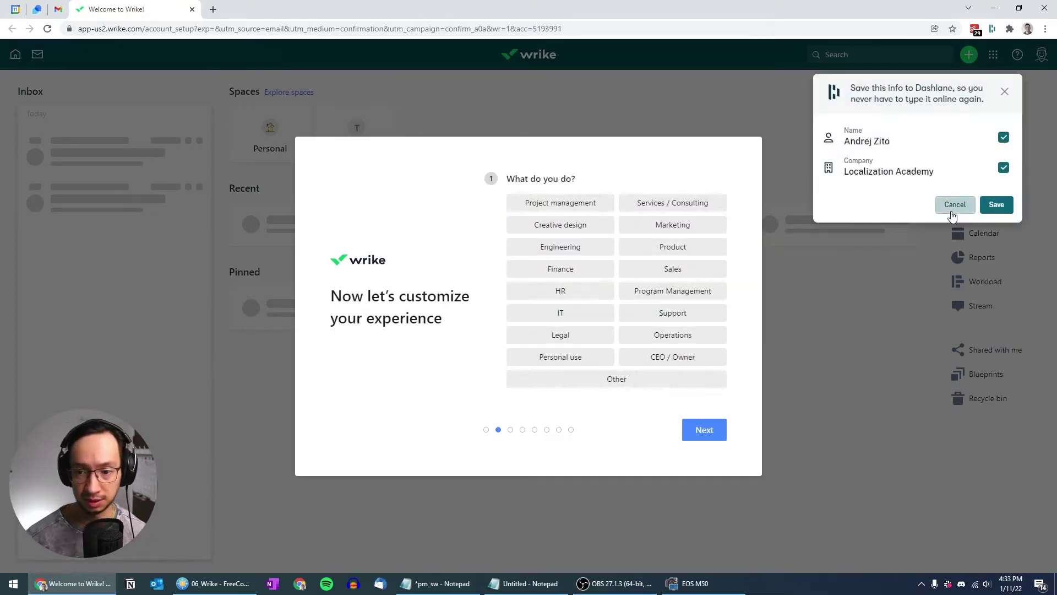
click(952, 204)
click(560, 203)
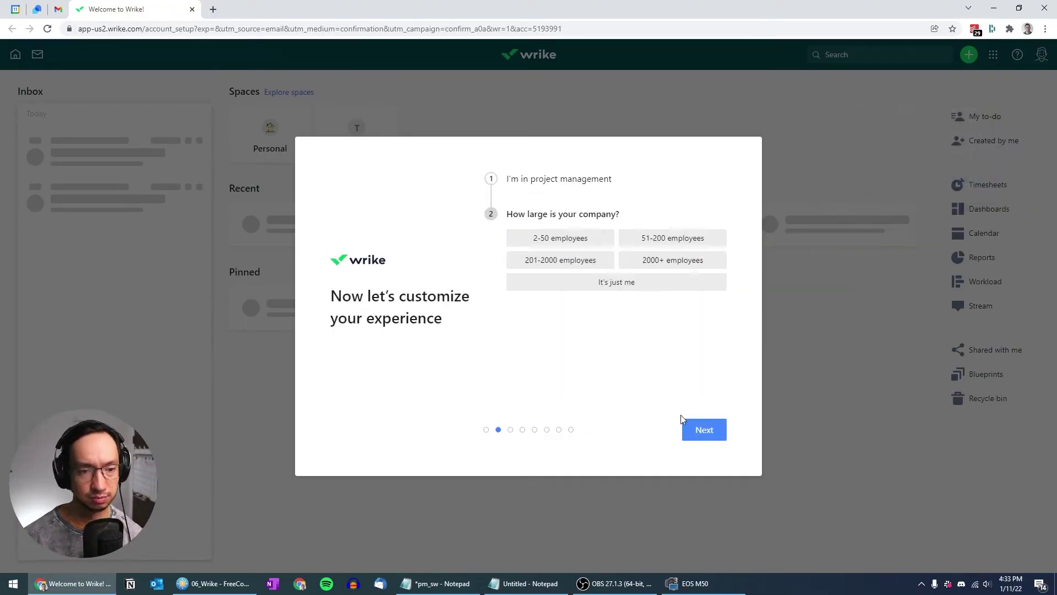
click(560, 237)
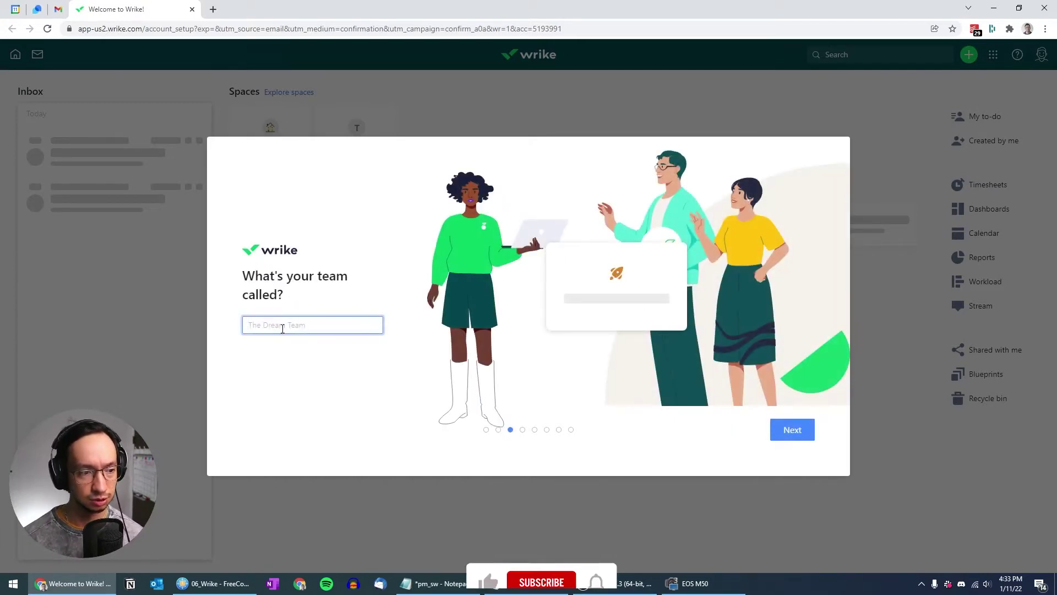
text(LA Team)
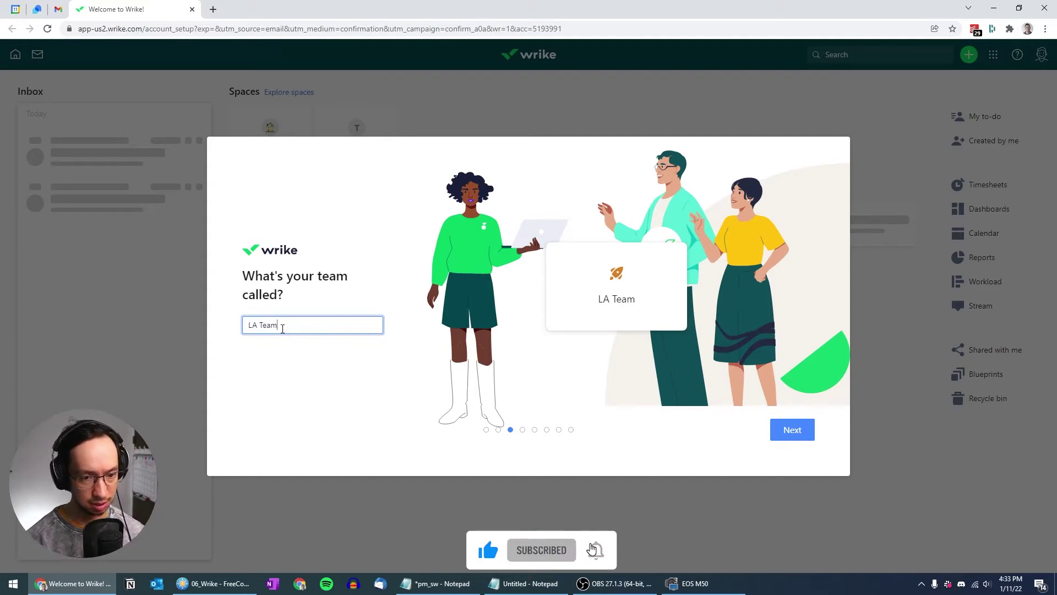
key(Return)
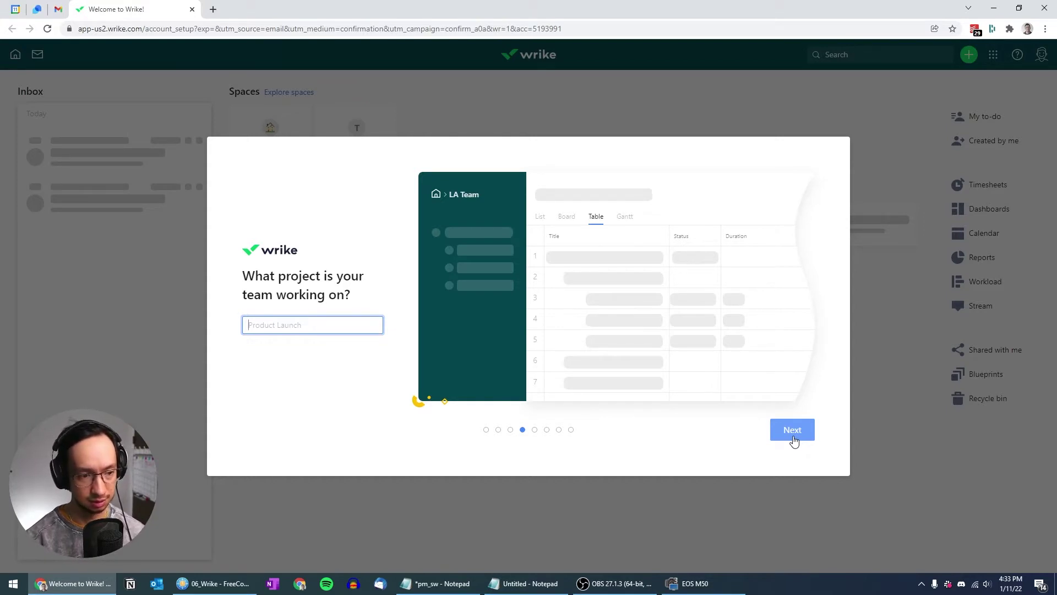
Name the project Project A, add tasks Translation, Review and Delivery, and group them under ALL
text(Project A)
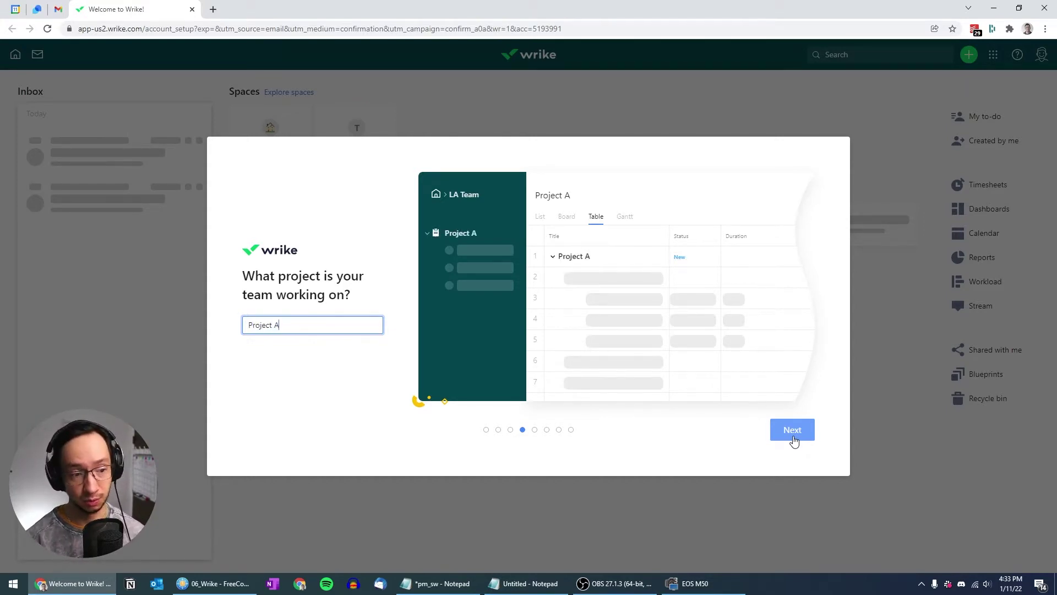
click(794, 441)
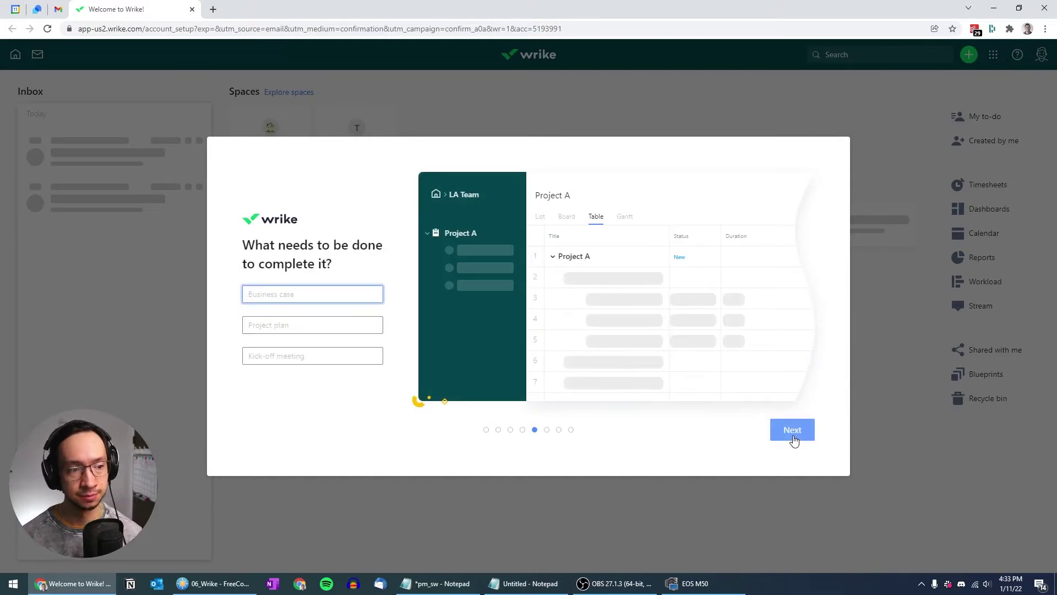
text(Translation)
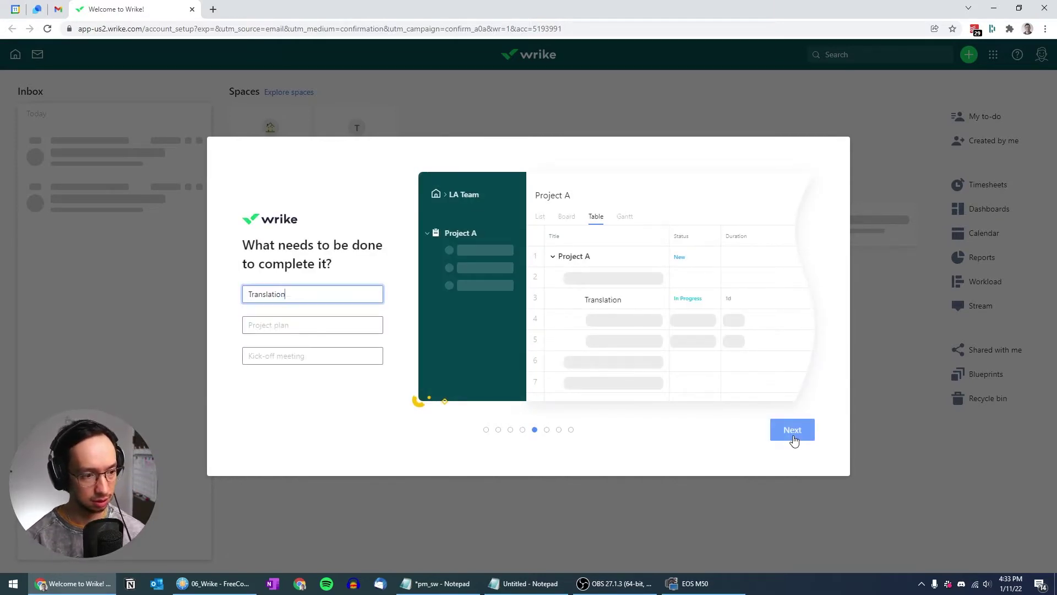
key(Tab)
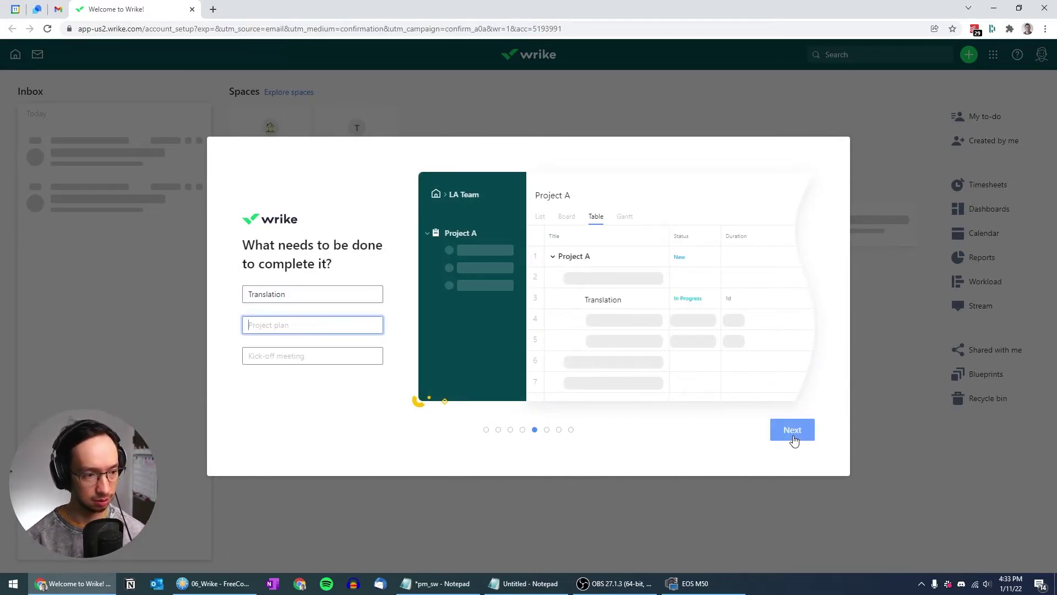
text(Review)
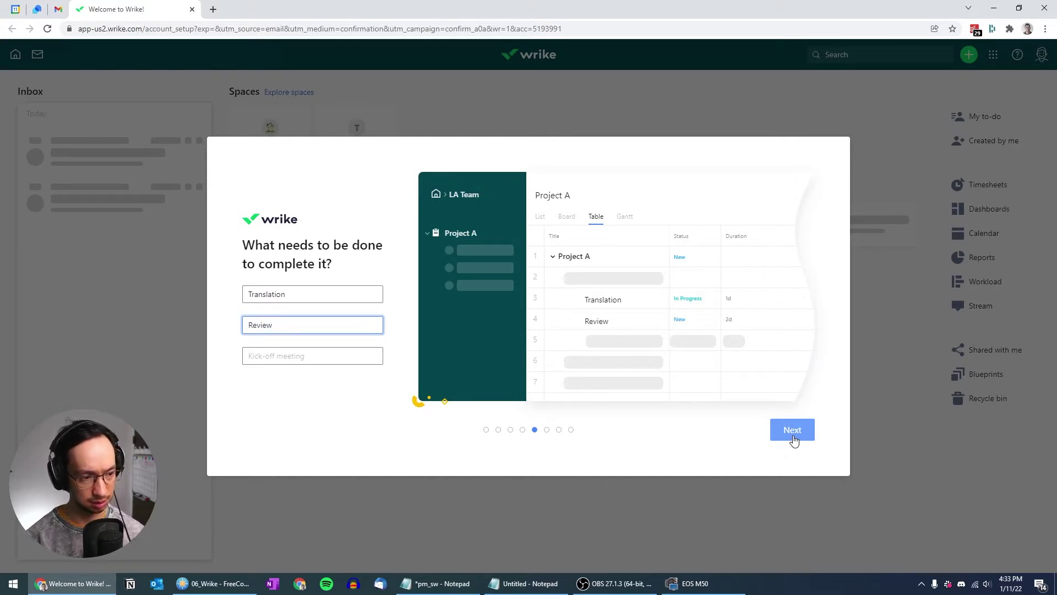
key(Tab)
text(Delivery)
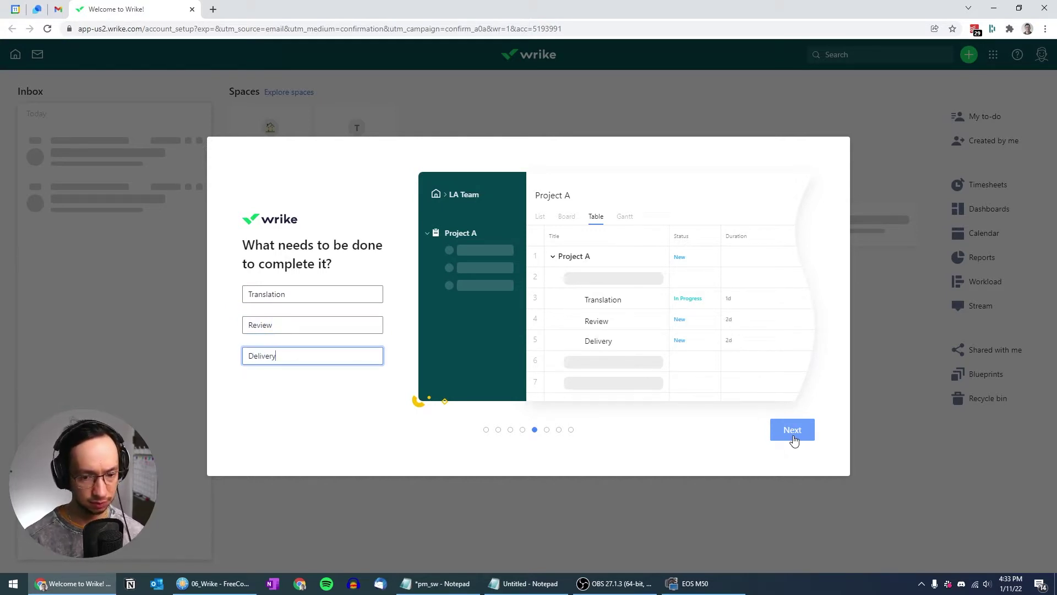
click(793, 432)
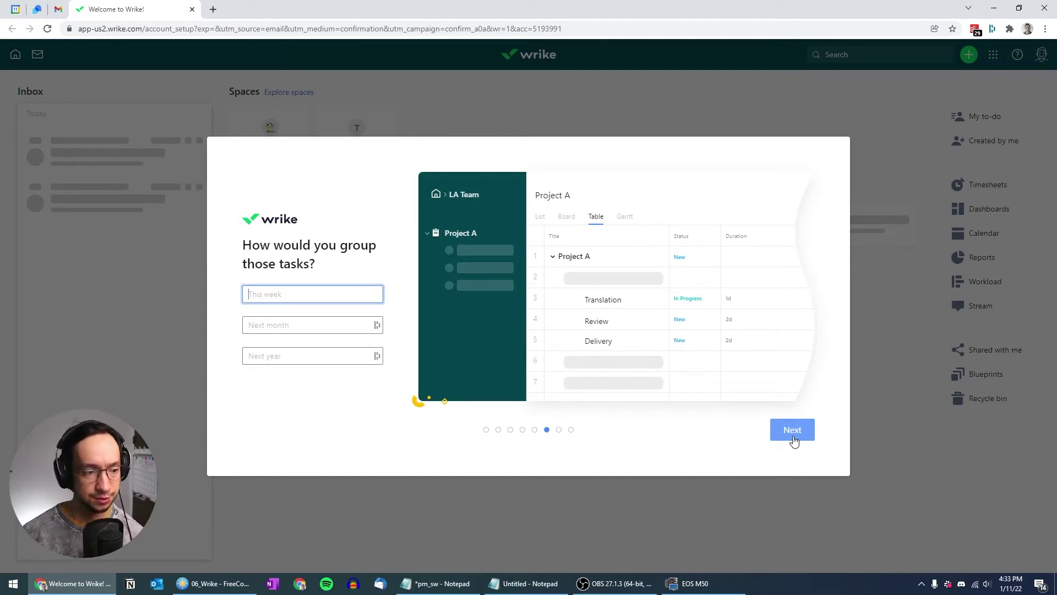
text(ALL)
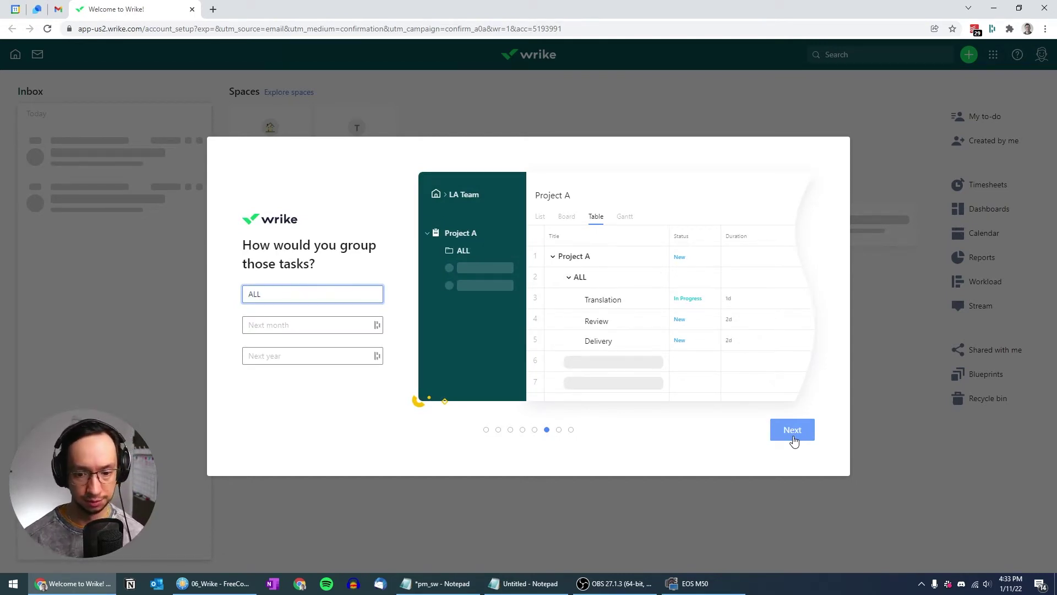
click(794, 439)
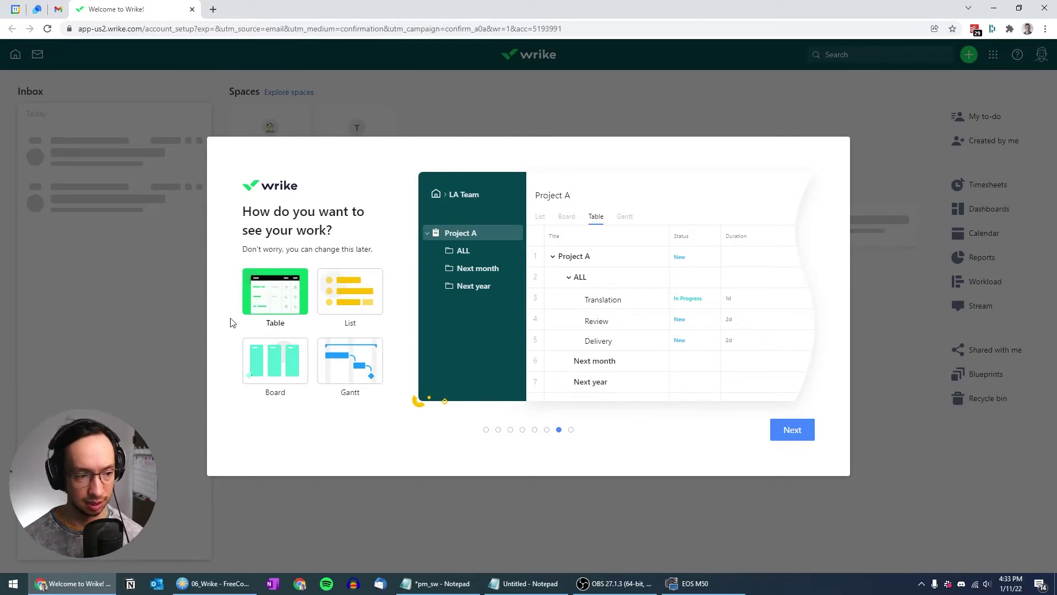
Keep the table view, invite two teammates by their e-mail addresses and finish setup
click(798, 433)
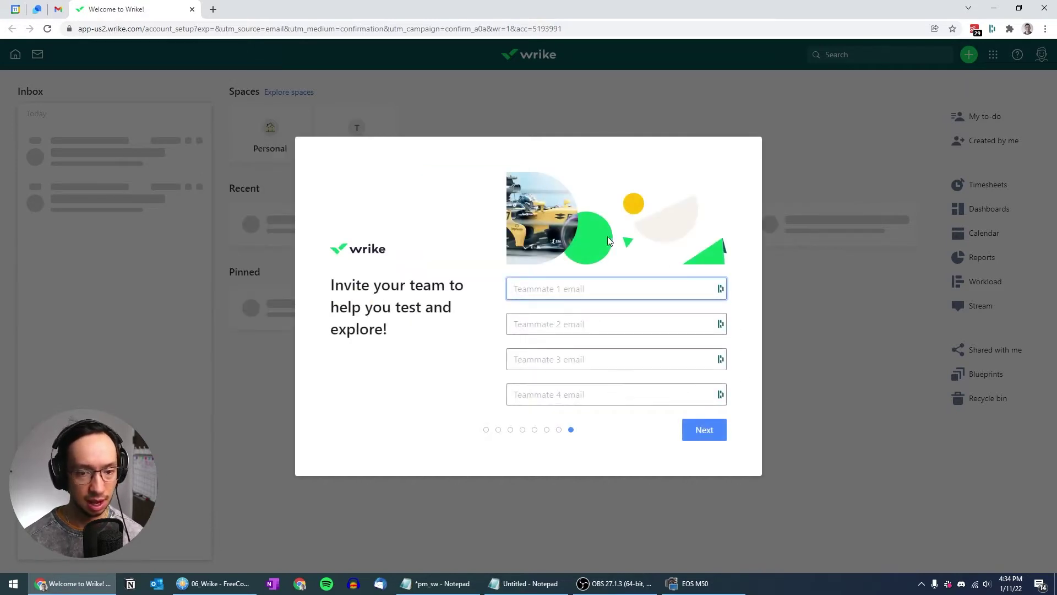
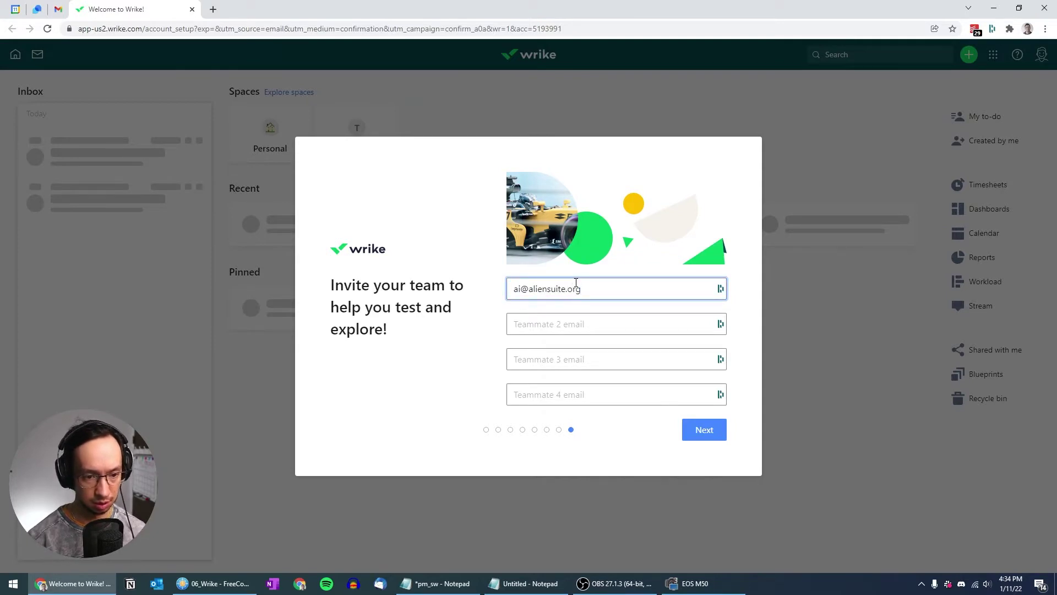
key(ctrl+a)
key(ctrl+c)
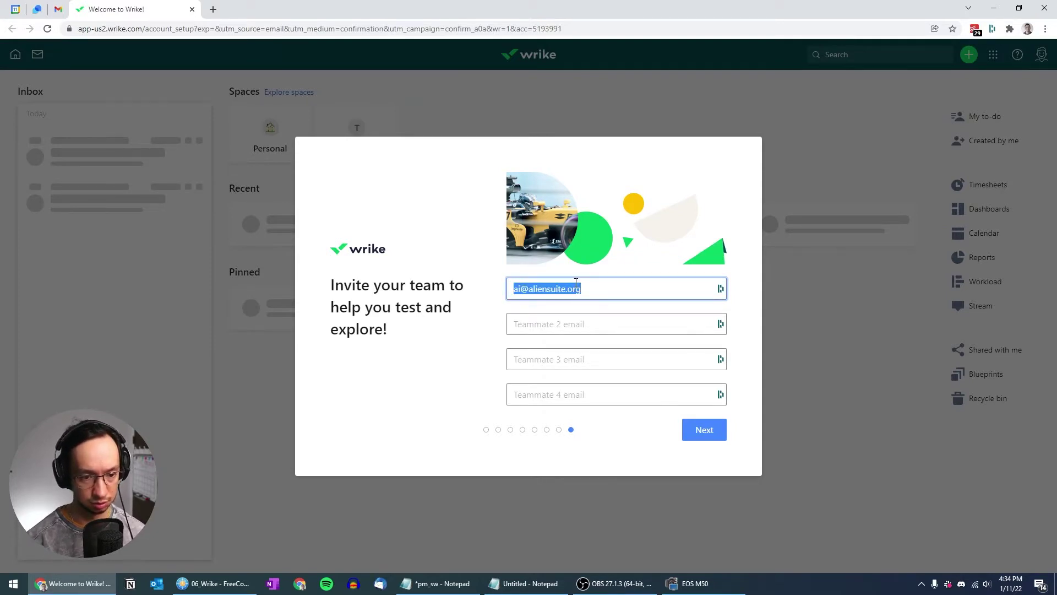
key(Tab)
key(ctrl+v)
key(Home)
key(Delete)
key(Delete)
text(ch)
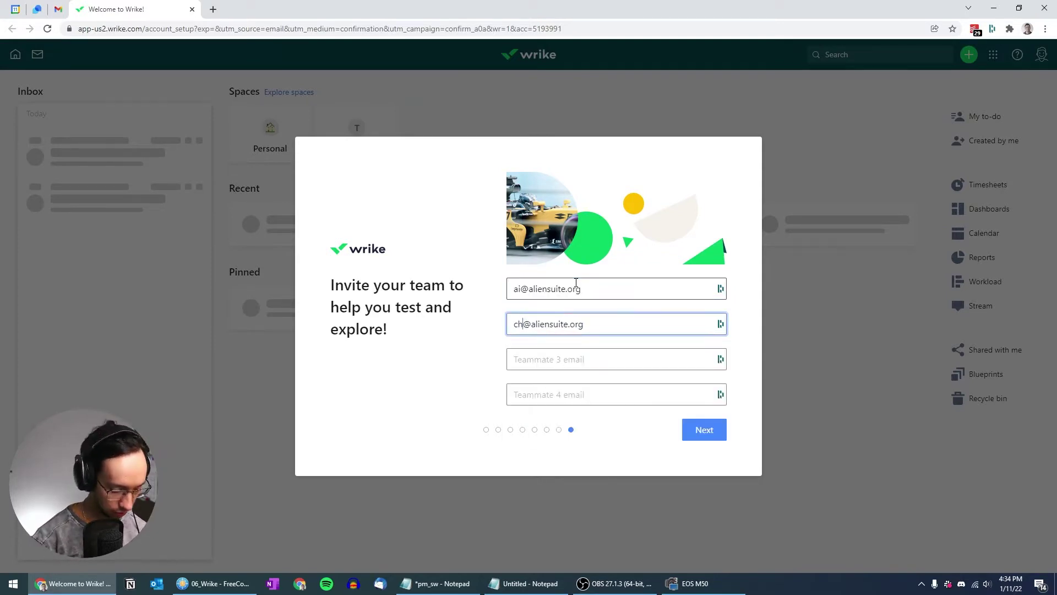
text(ristian)
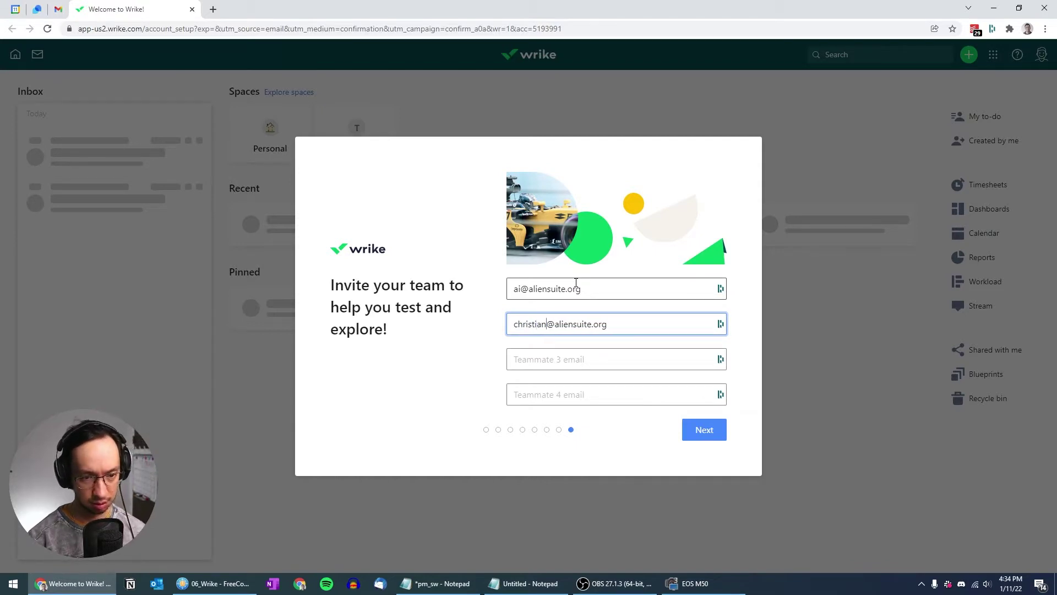
click(711, 443)
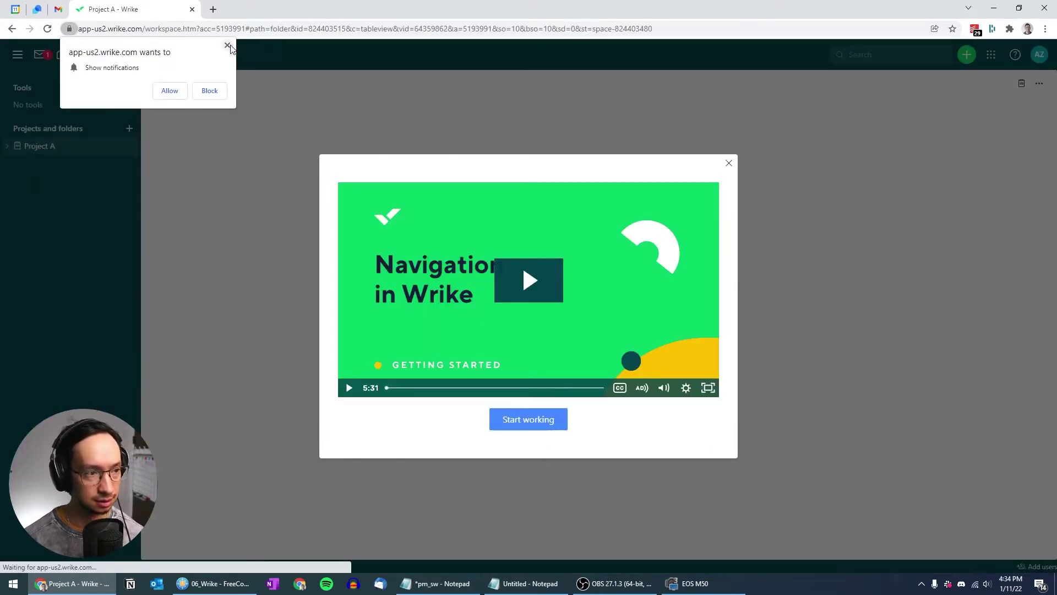
Dismiss the browser notification request, the welcome video and the welcome card
click(227, 46)
click(729, 163)
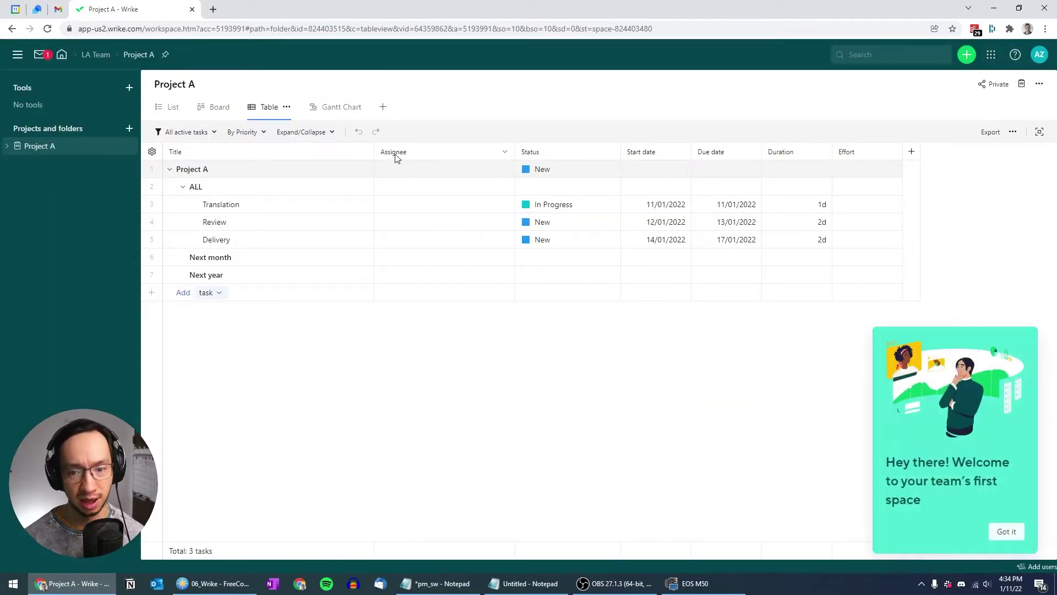
click(1007, 531)
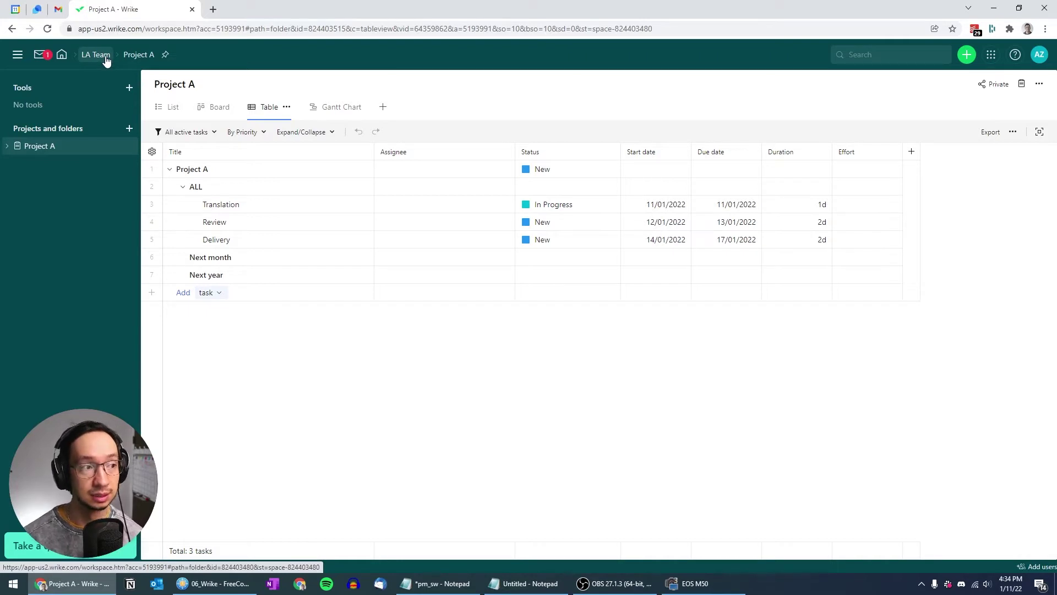
click(17, 55)
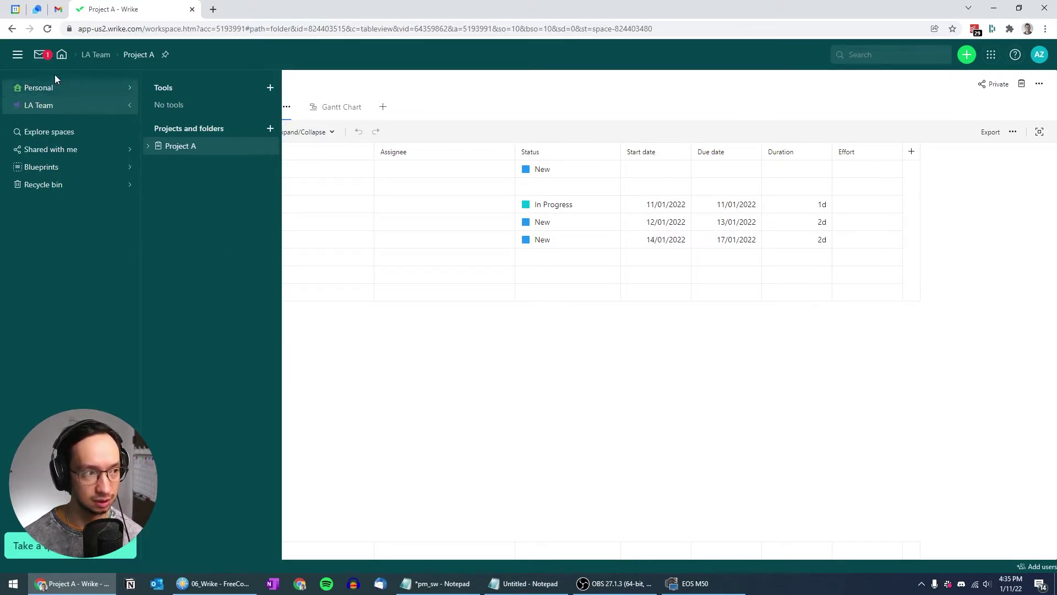
click(18, 57)
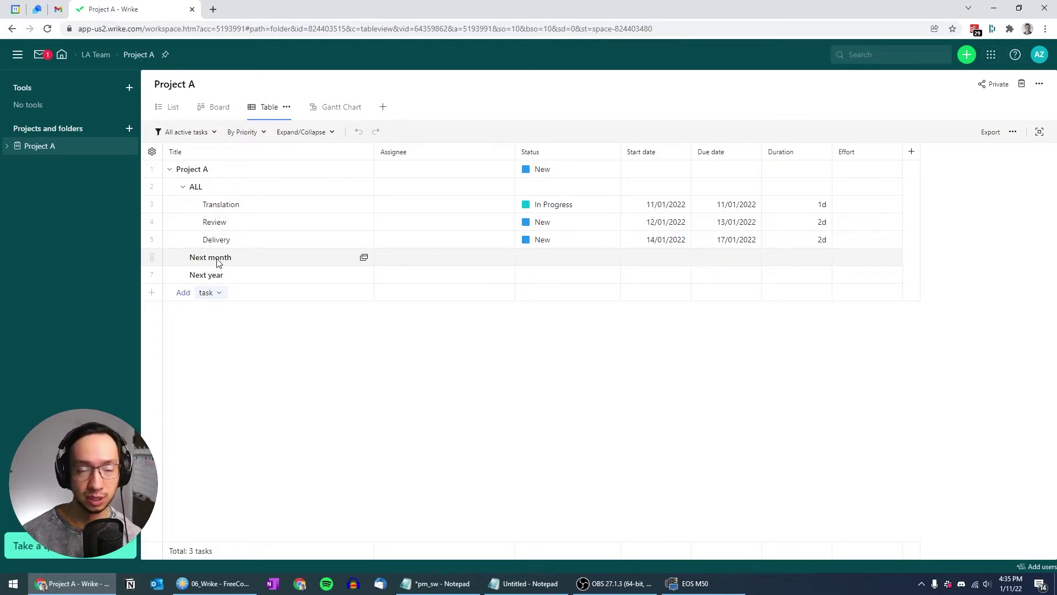
Delete the Next month folder from Project A
click(217, 259)
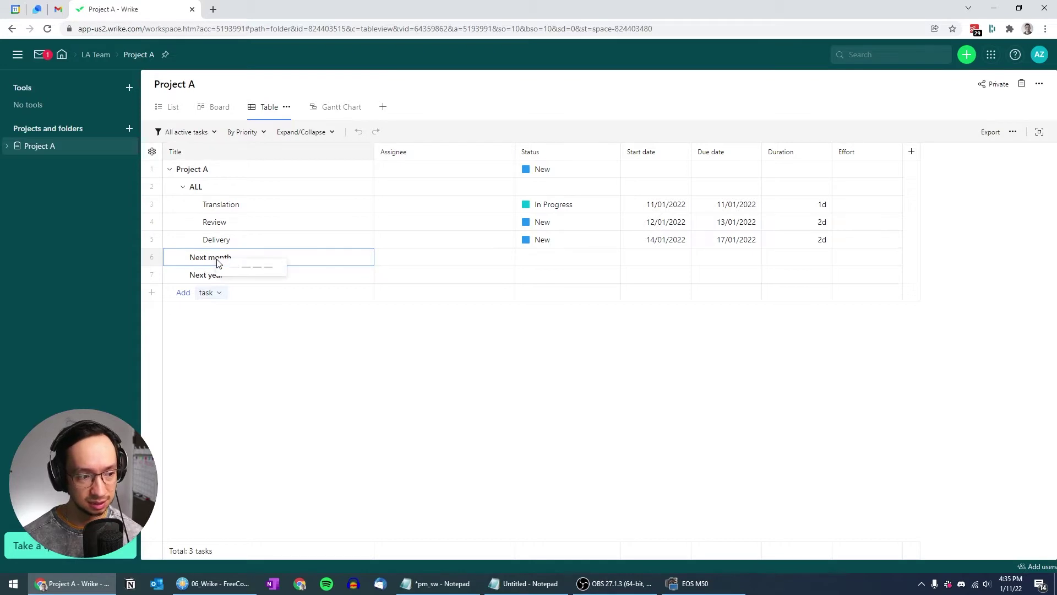
right_click(217, 259)
right_click(206, 172)
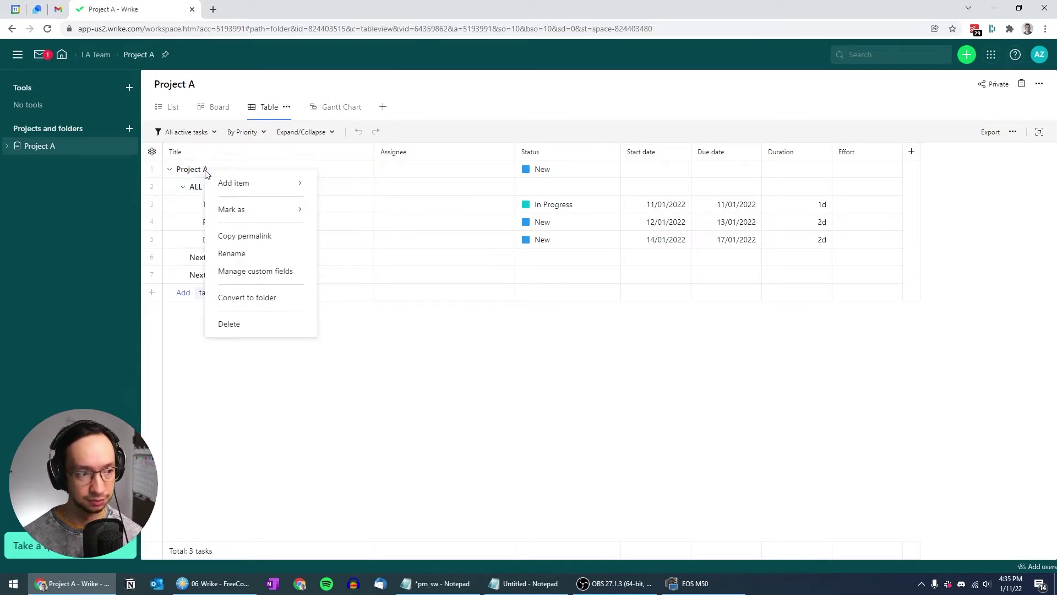
mouse_move(246, 181)
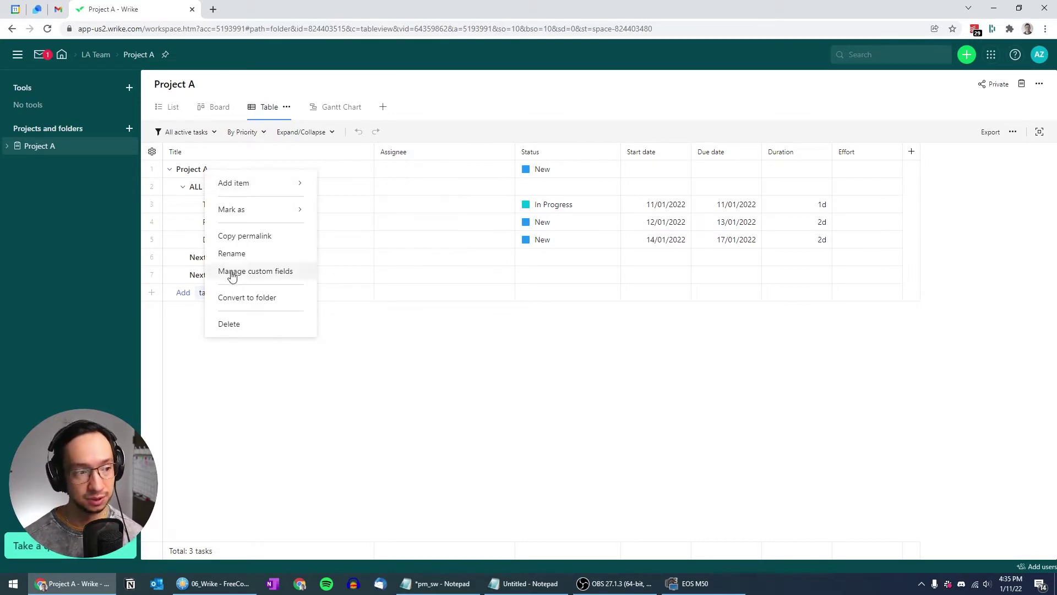
click(164, 285)
click(185, 189)
click(185, 189)
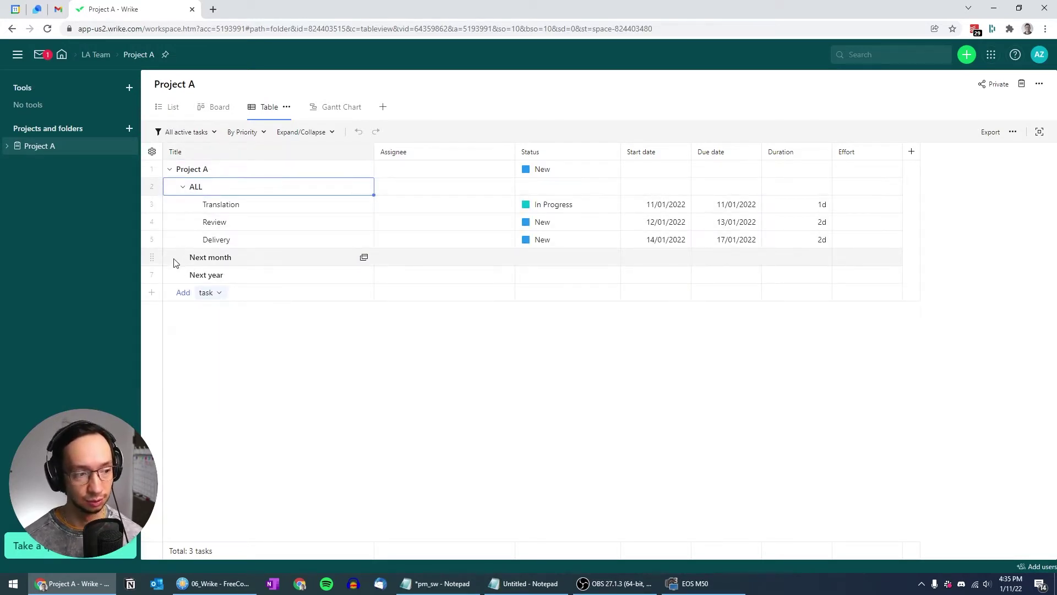
right_click(194, 262)
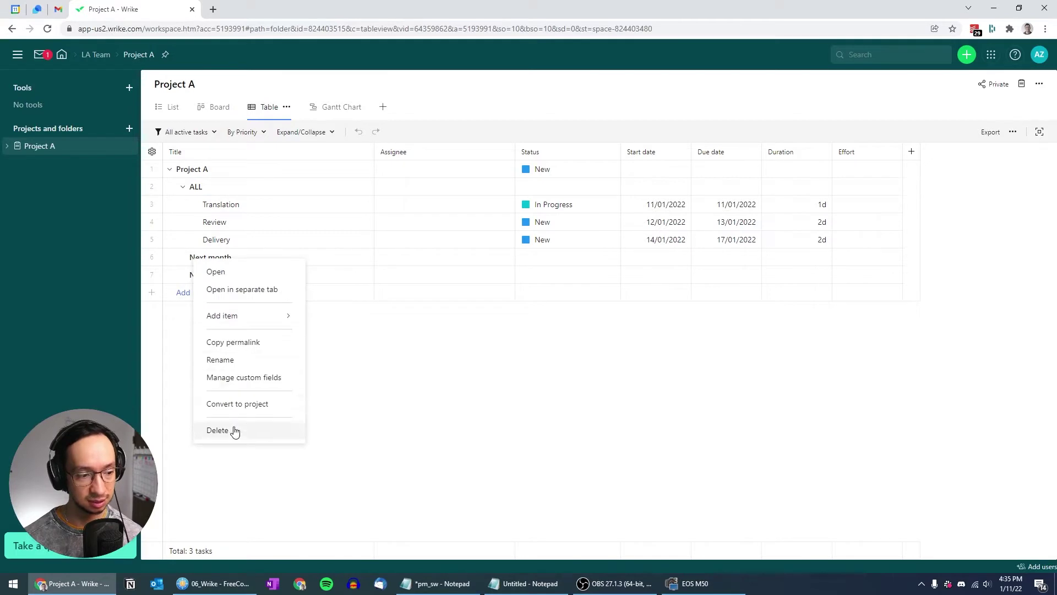
click(233, 430)
click(440, 329)
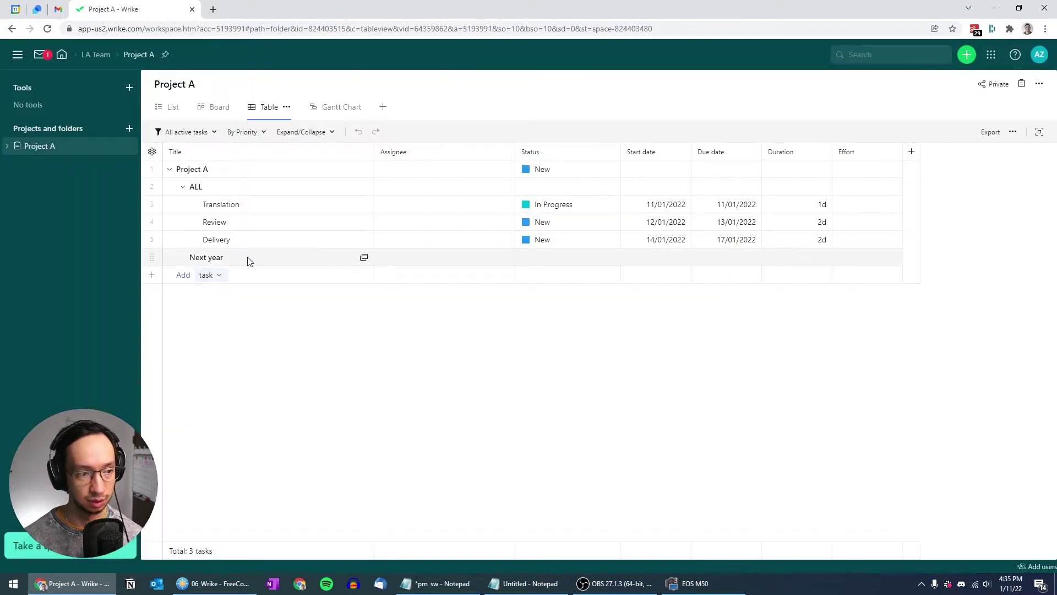
Delete the Next year folder from Project A
click(232, 259)
right_click(232, 258)
click(256, 425)
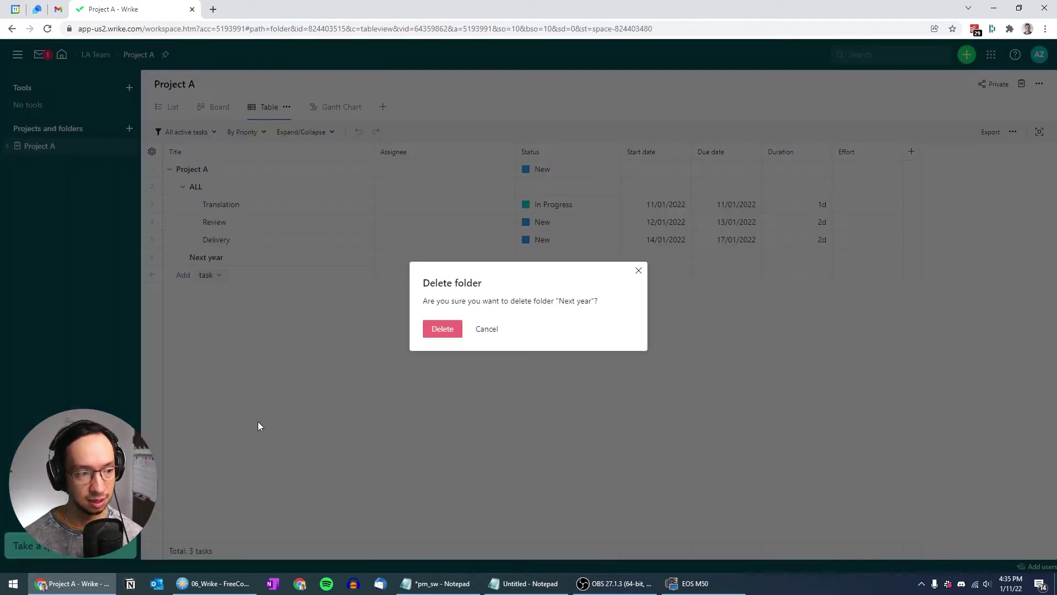
click(427, 329)
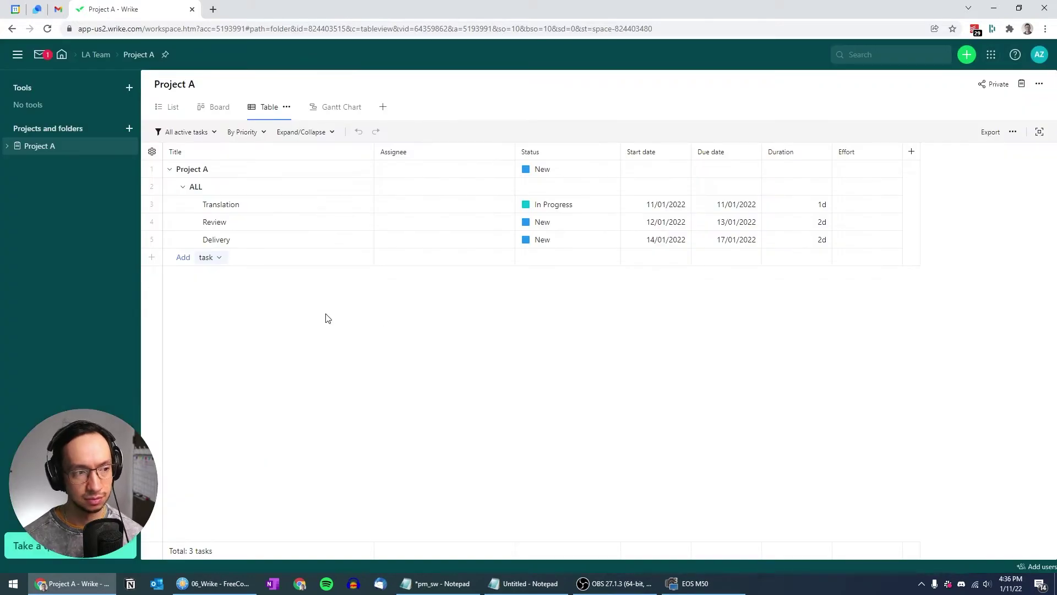
right_click(255, 246)
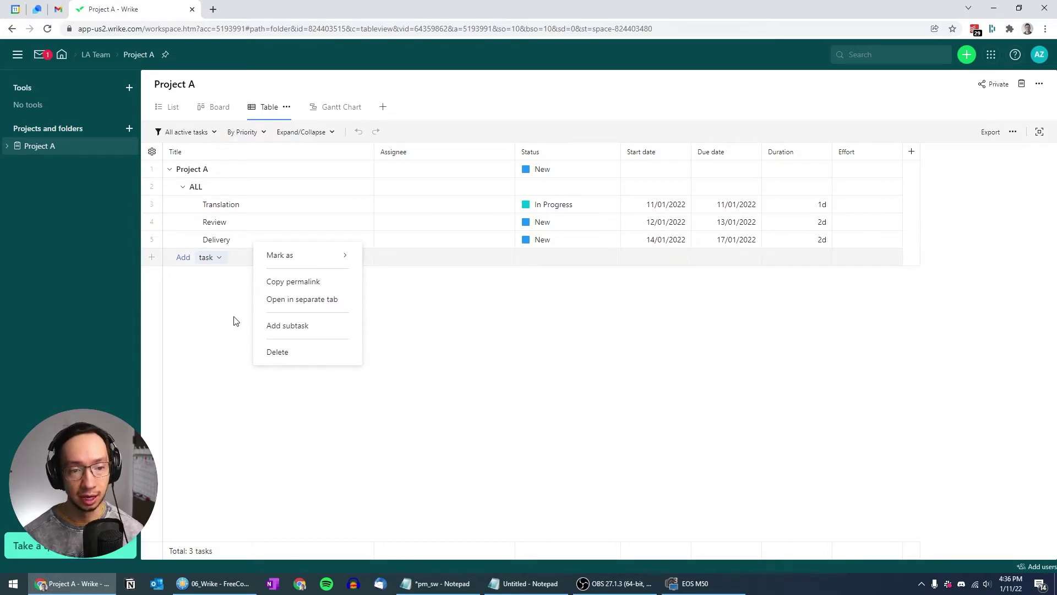
click(194, 188)
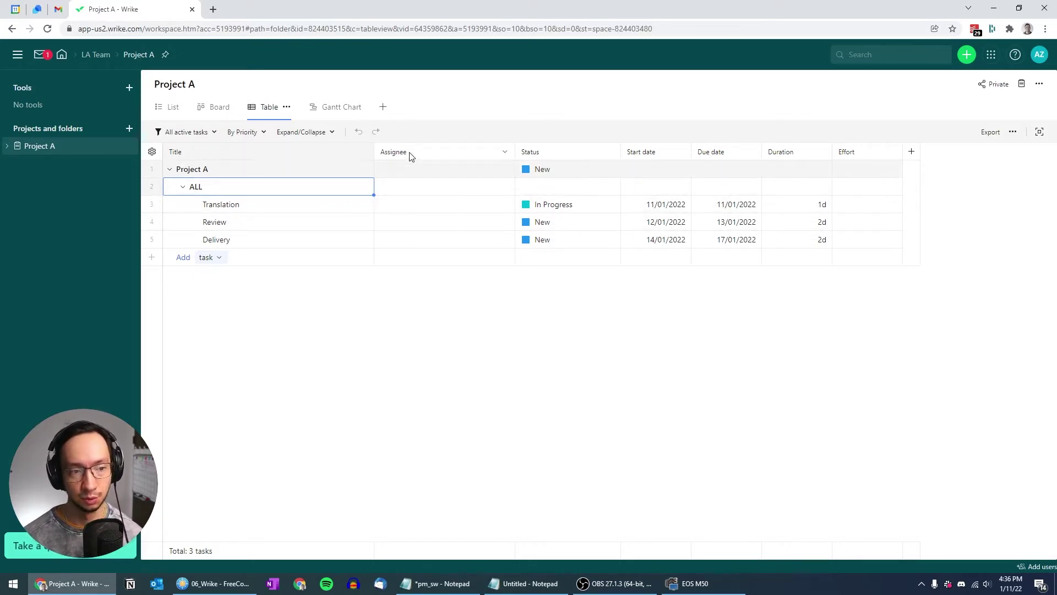
Hide the Duration column, then the Effort column, from their header menus
click(822, 152)
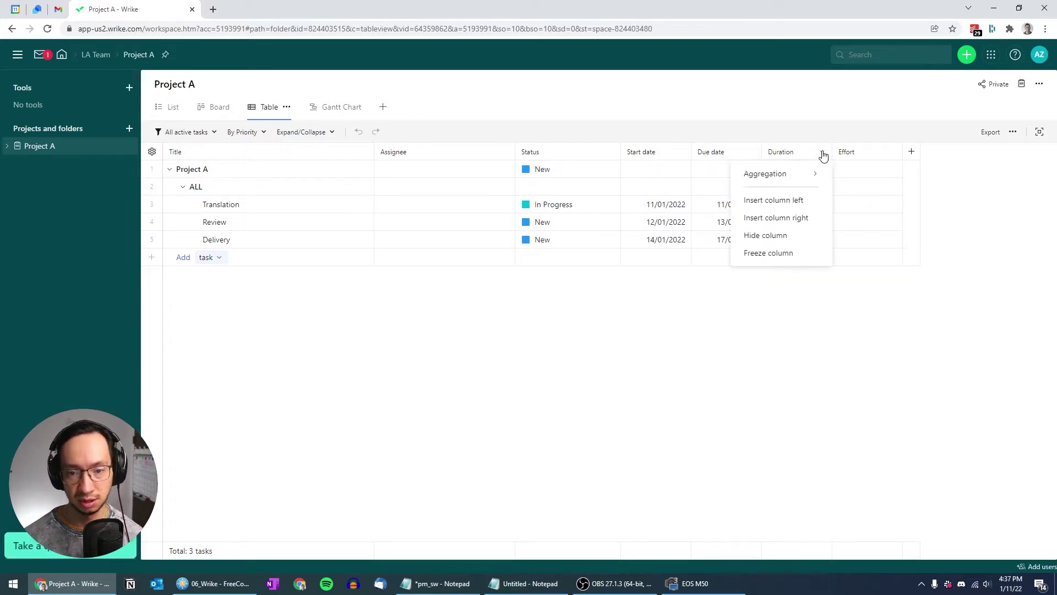
click(773, 238)
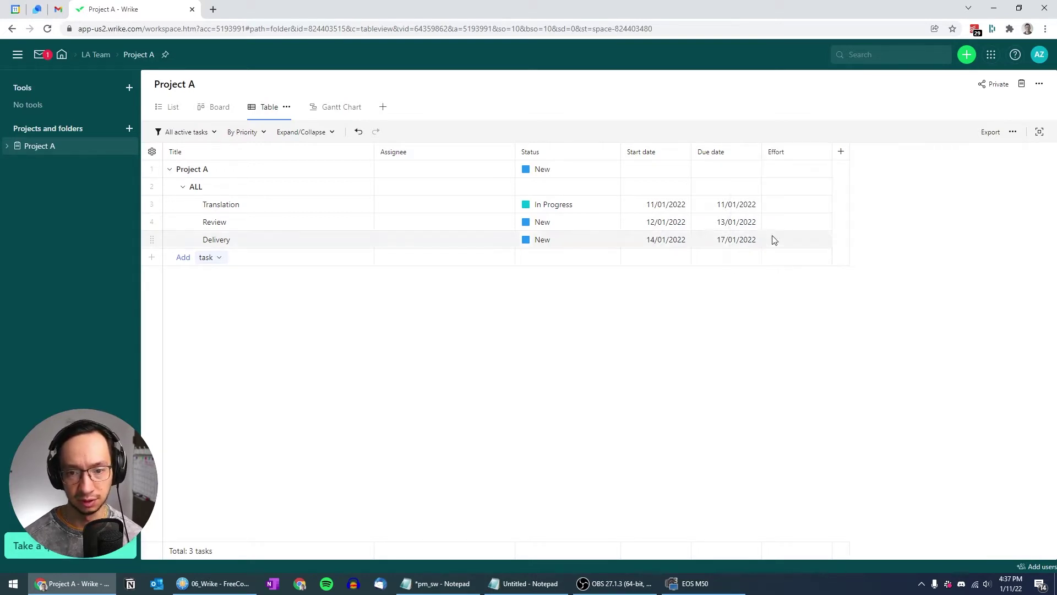
click(822, 155)
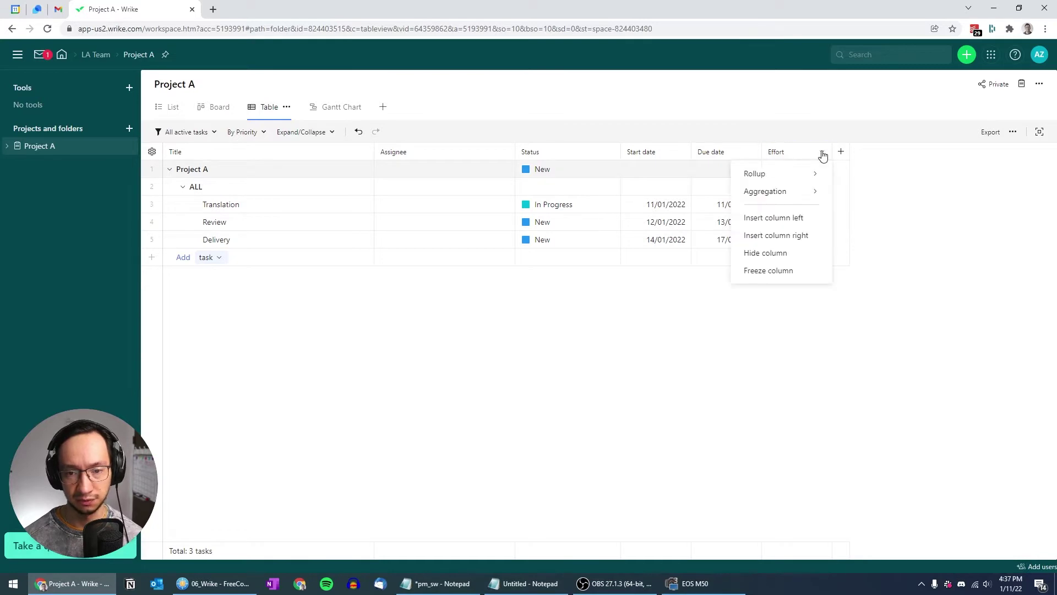
click(778, 257)
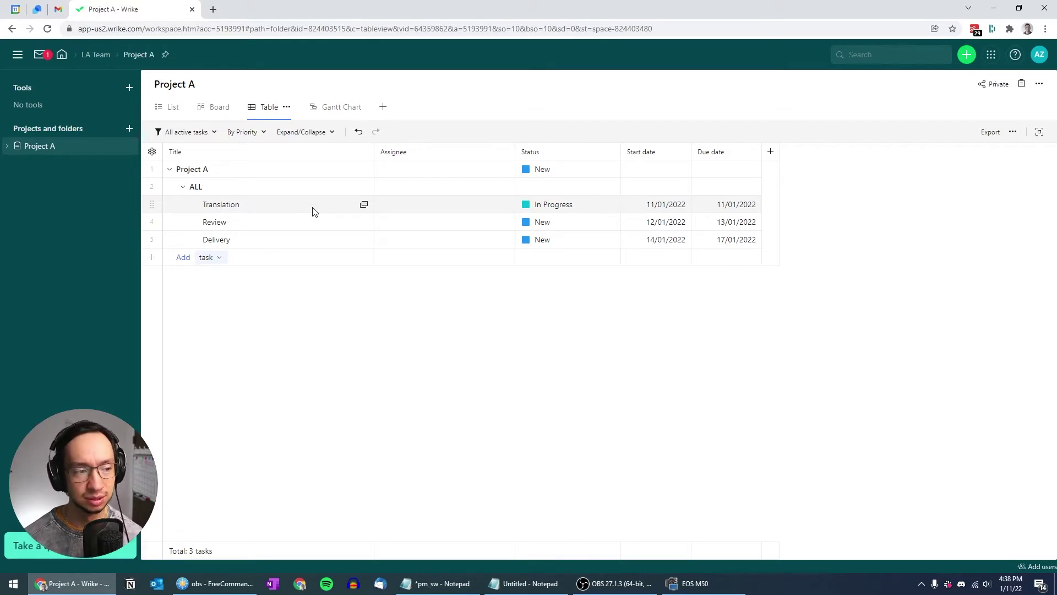
Add a 'DE - translation' subtask under Translation
right_click(314, 212)
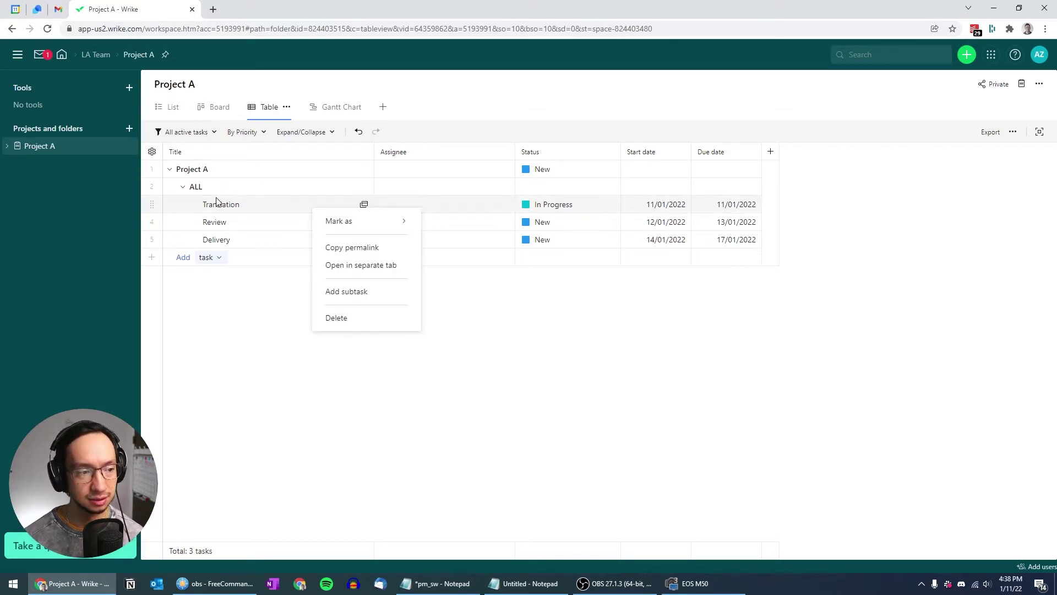
click(346, 292)
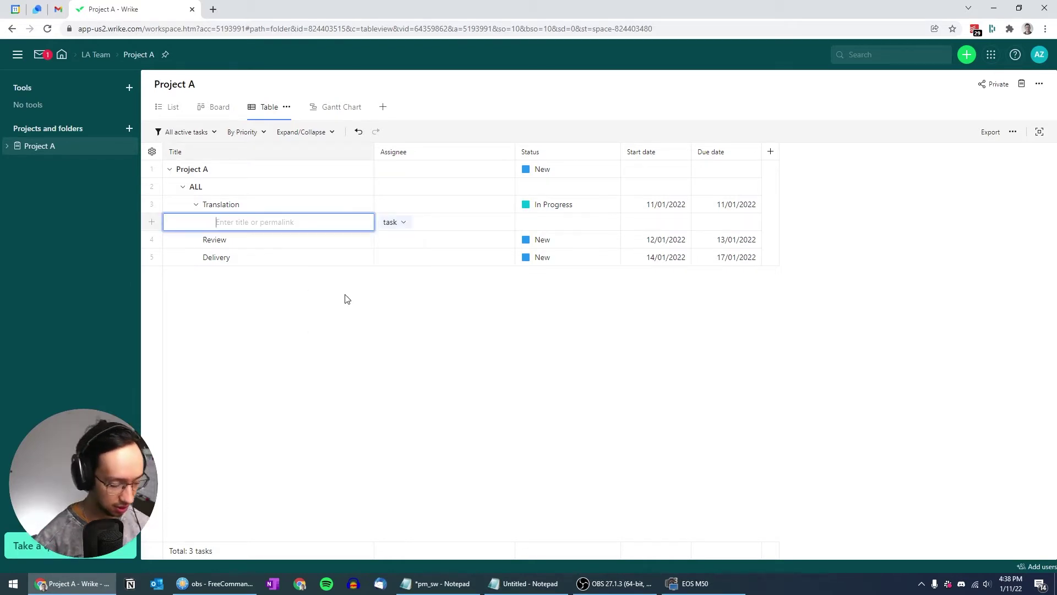
text(DE - tr)
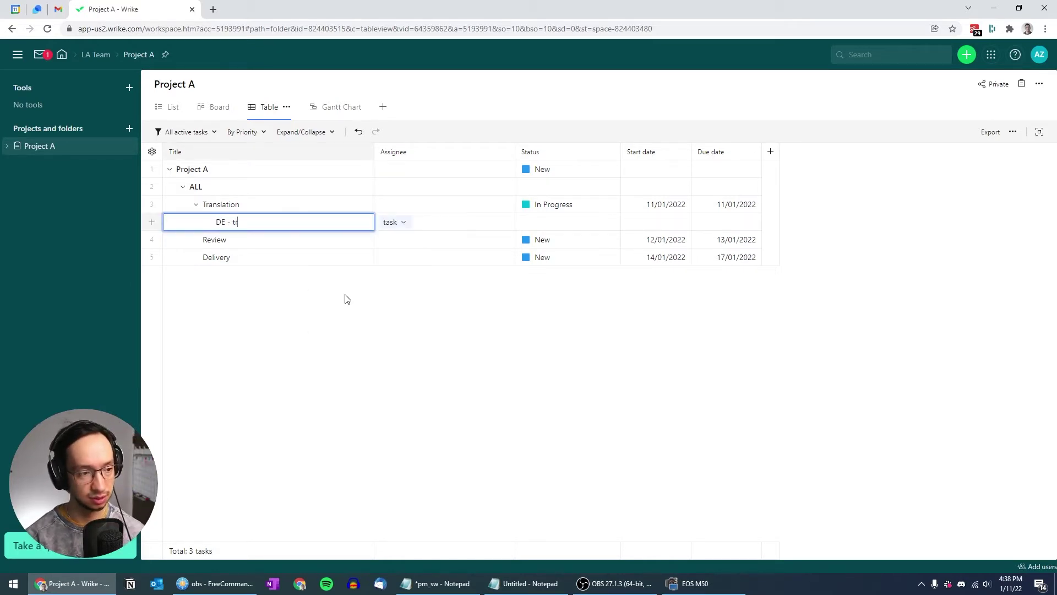
text(anslation)
key(ctrl+a)
key(ctrl+c)
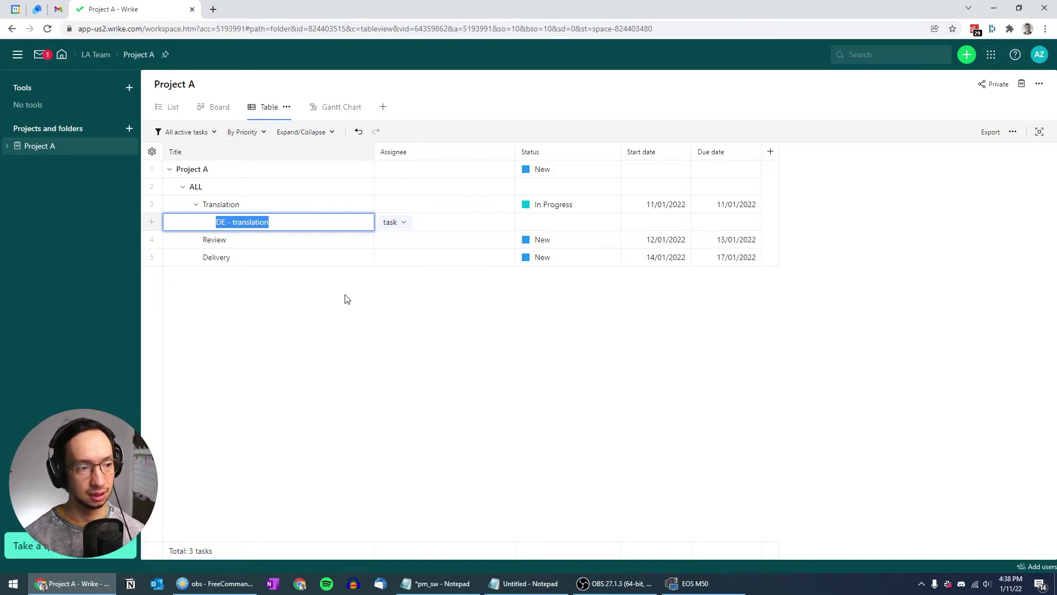
key(Return)
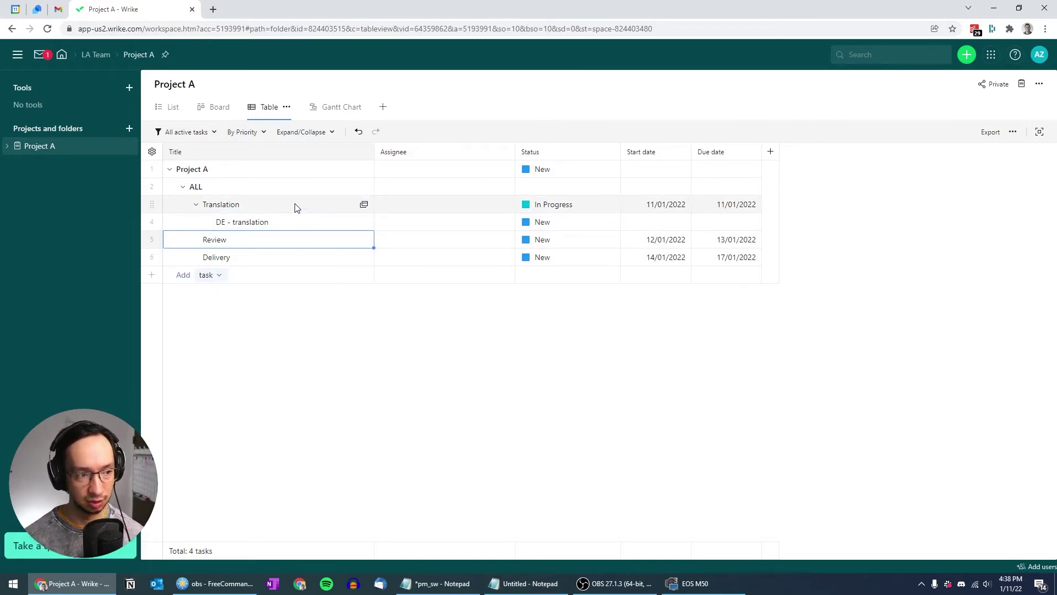
Add an 'FR - translation' subtask under Translation
right_click(296, 207)
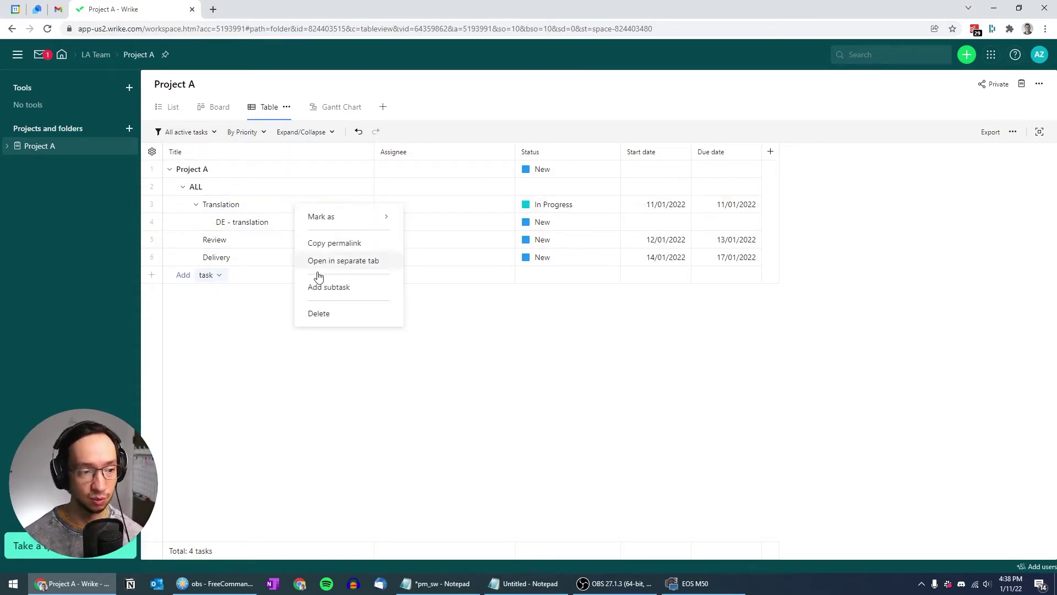
click(324, 287)
key(ctrl+v)
key(Home)
key(Delete)
key(Delete)
key(Delete)
key(Delete)
key(Delete)
text(FR -)
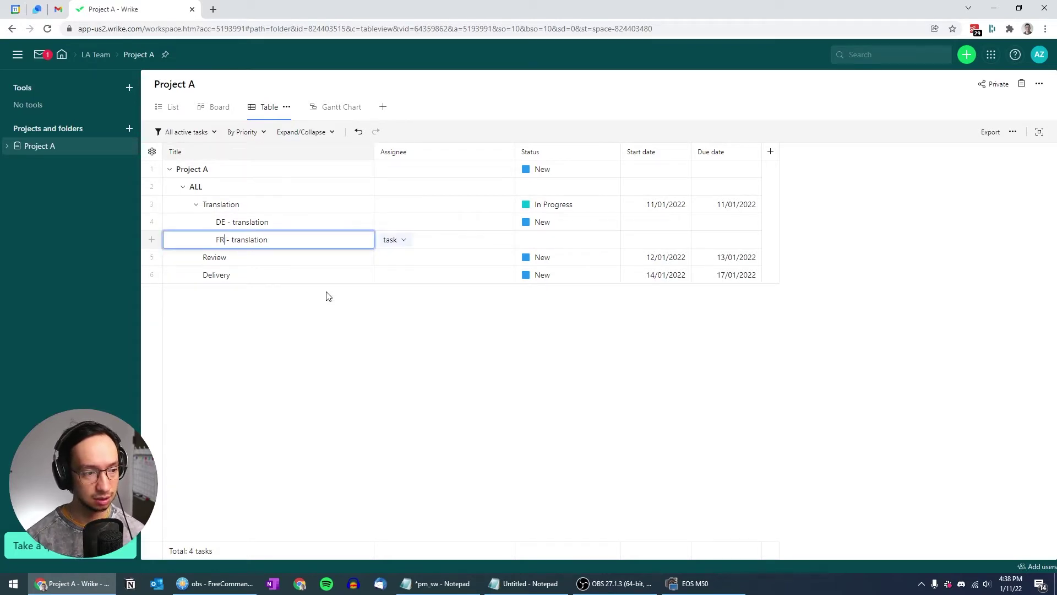
key(Return)
Add a 'JA - translation' subtask under Translation
click(272, 208)
right_click(273, 208)
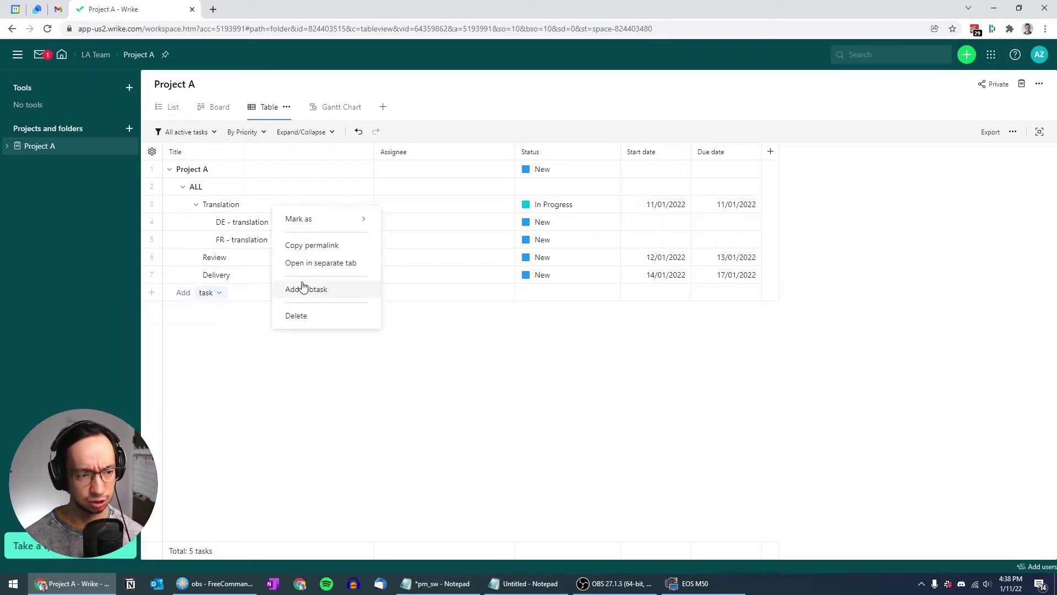
click(301, 285)
key(ctrl+v)
key(Home)
key(Delete)
key(Delete)
text(JA)
key(Return)
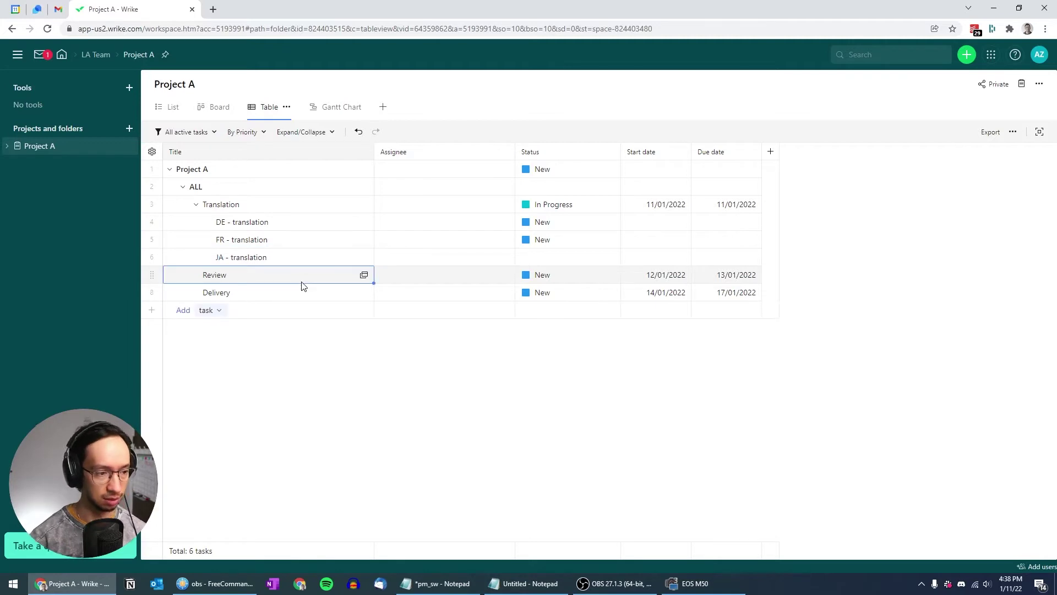
Add a 'KO - translation' subtask, then start adding the language review subtasks under Review
right_click(253, 203)
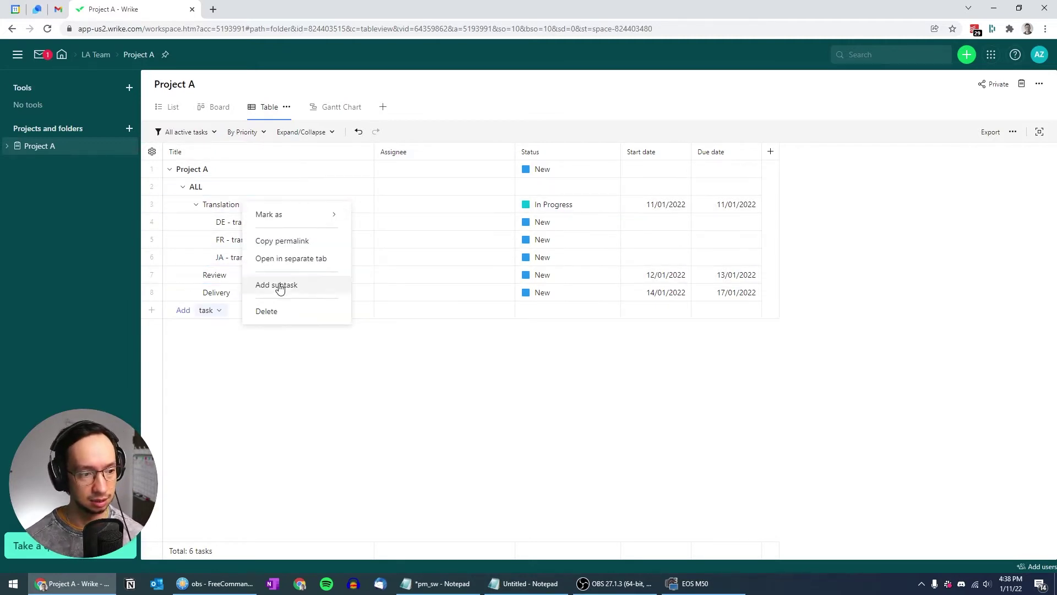
click(281, 281)
key(ctrl+v)
key(Home)
key(Delete)
key(Delete)
text(KO)
key(Return)
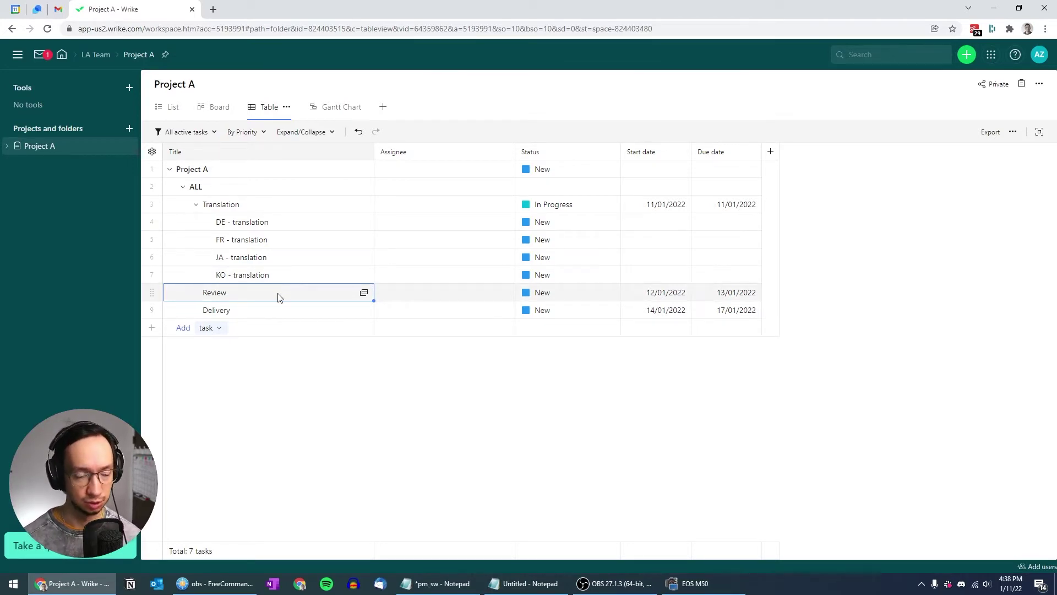
right_click(278, 298)
click(285, 378)
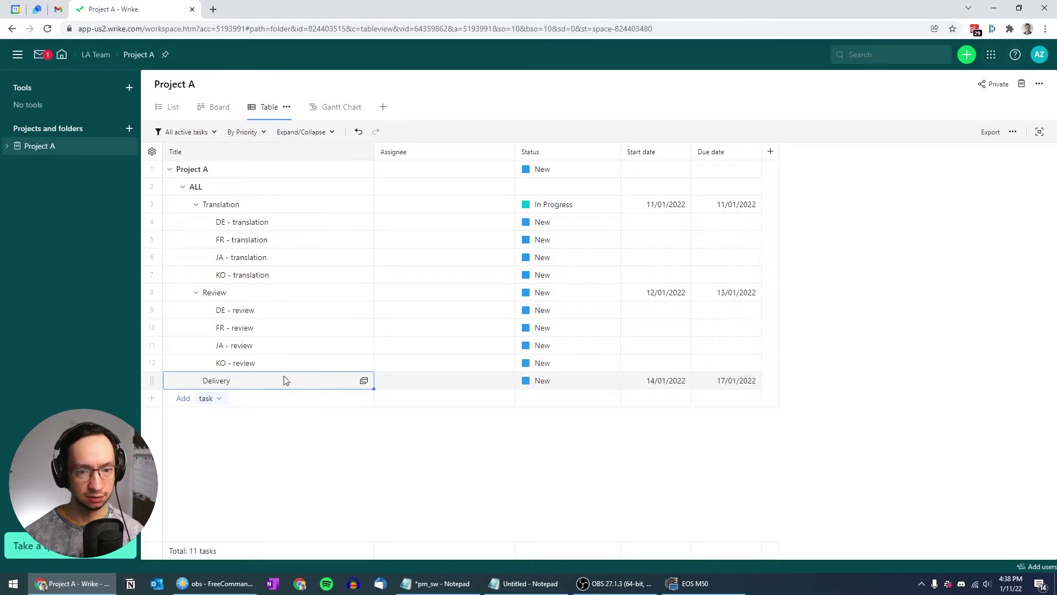
Rename the Translation task to 'Translation - 30k'
click(286, 213)
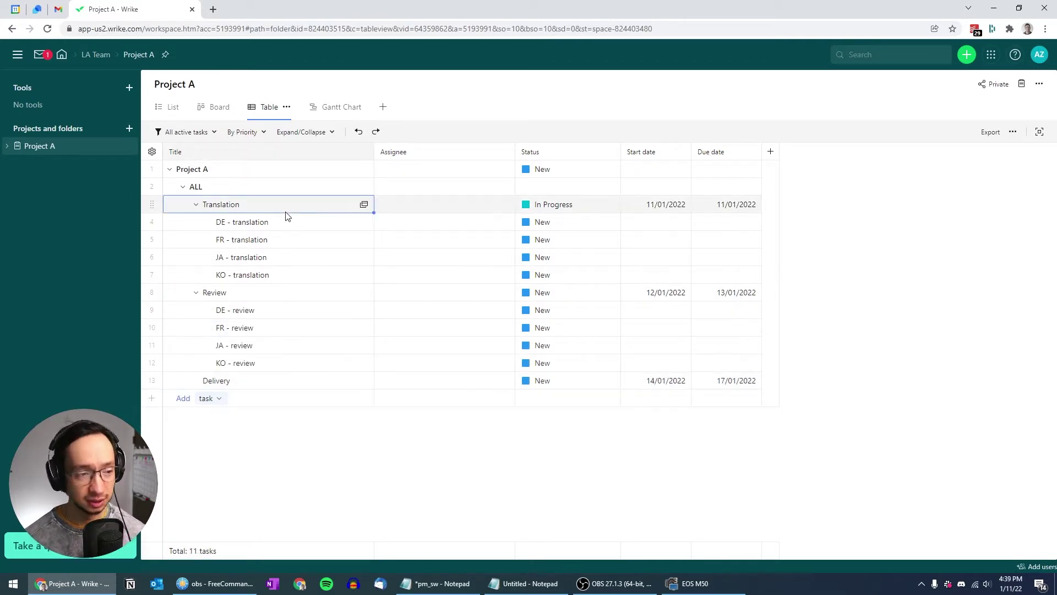
click(286, 212)
text(- )
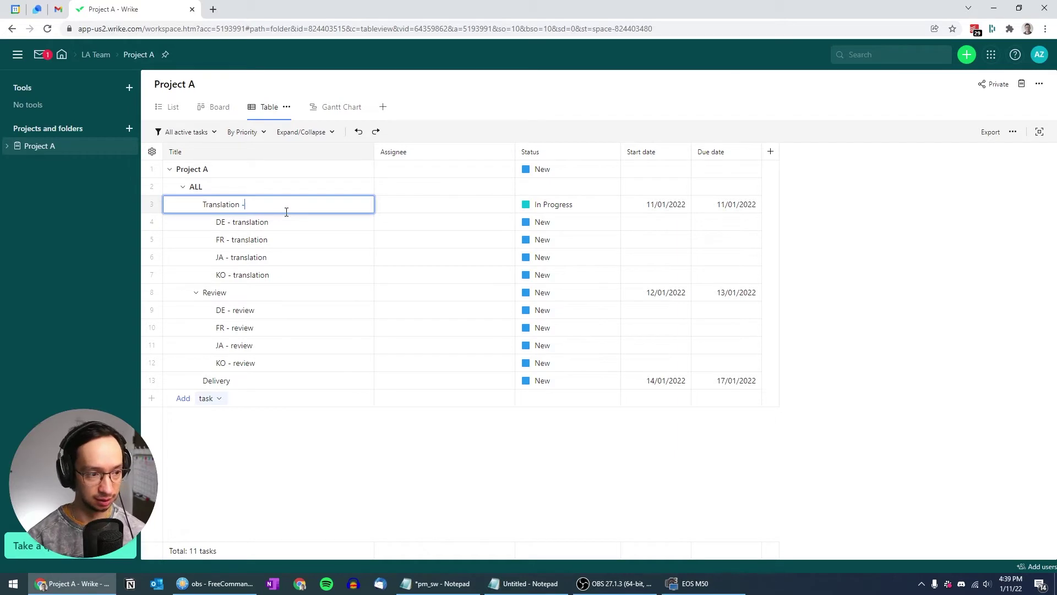
text(30k)
key(Return)
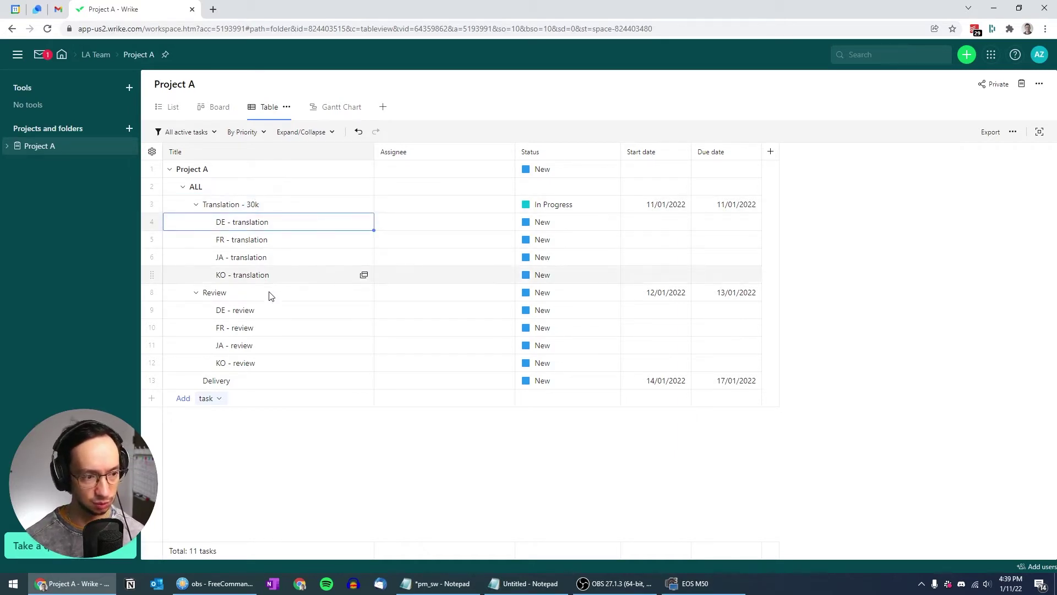
Rename the Review task to 'Review - 40 hrs'
click(270, 296)
click(270, 296)
text(- 40 hrs)
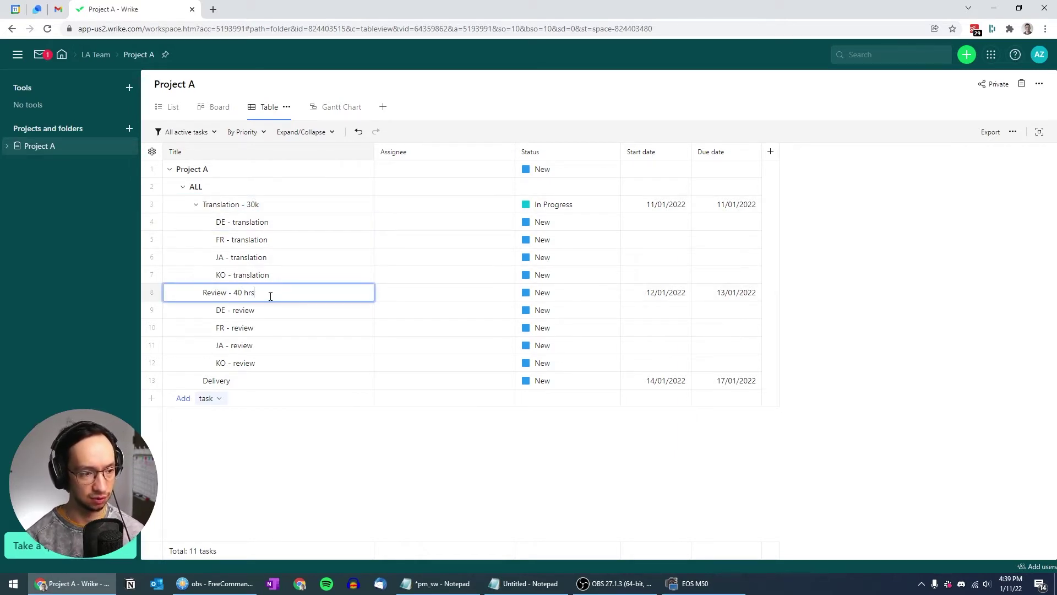
key(Return)
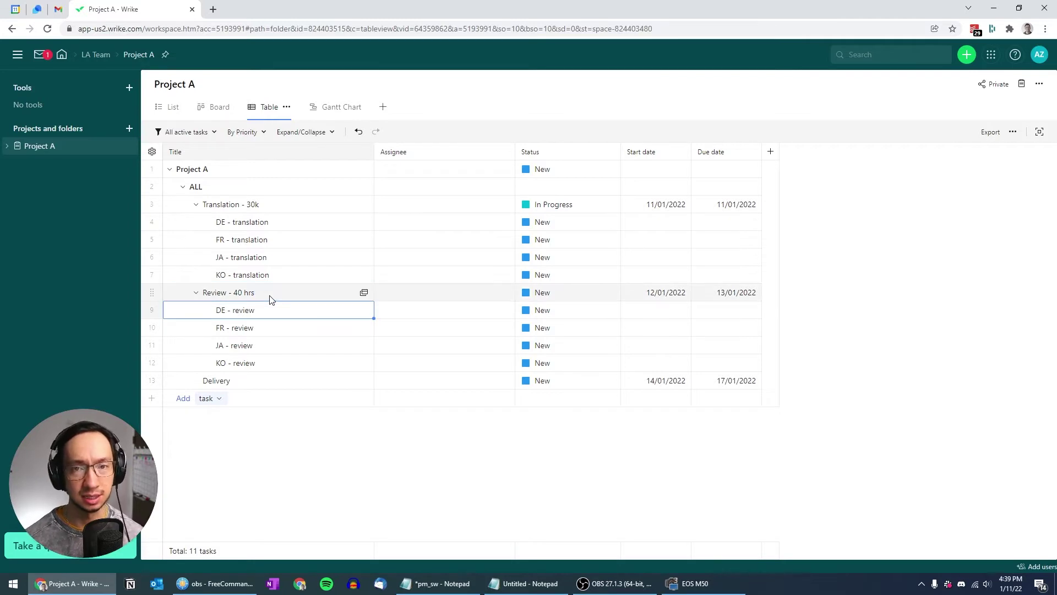
click(598, 444)
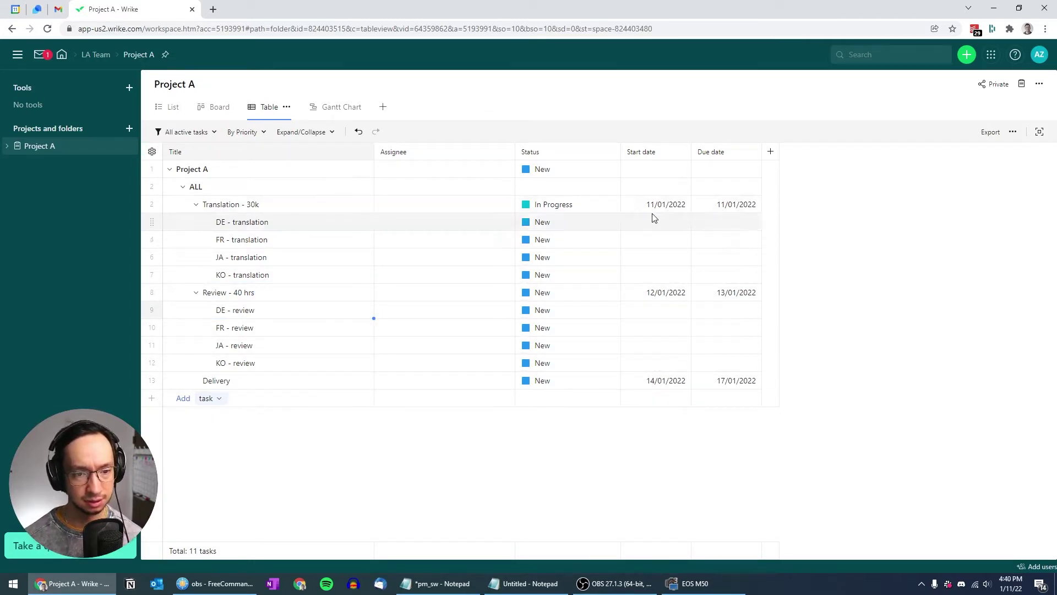
Schedule Translation - 30k to start 10/01/2022 and end 28/01/2022
click(669, 204)
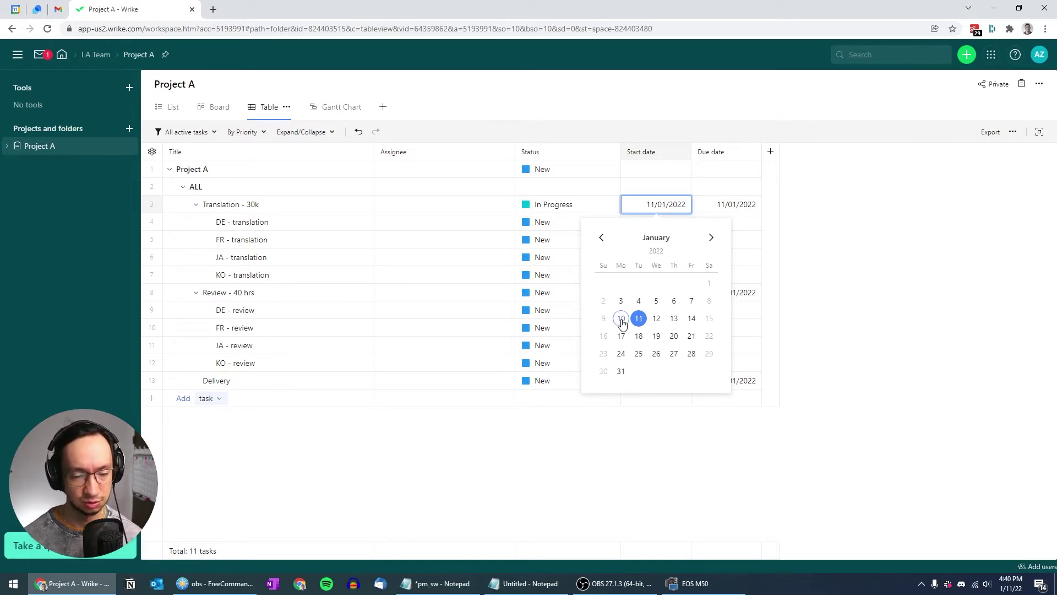
click(621, 319)
click(740, 209)
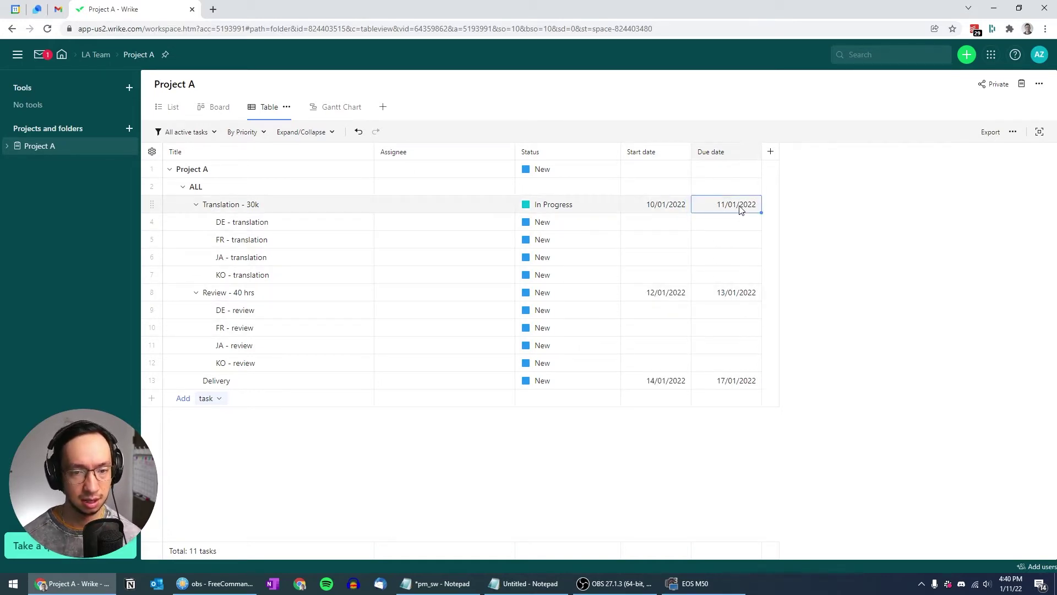
click(740, 209)
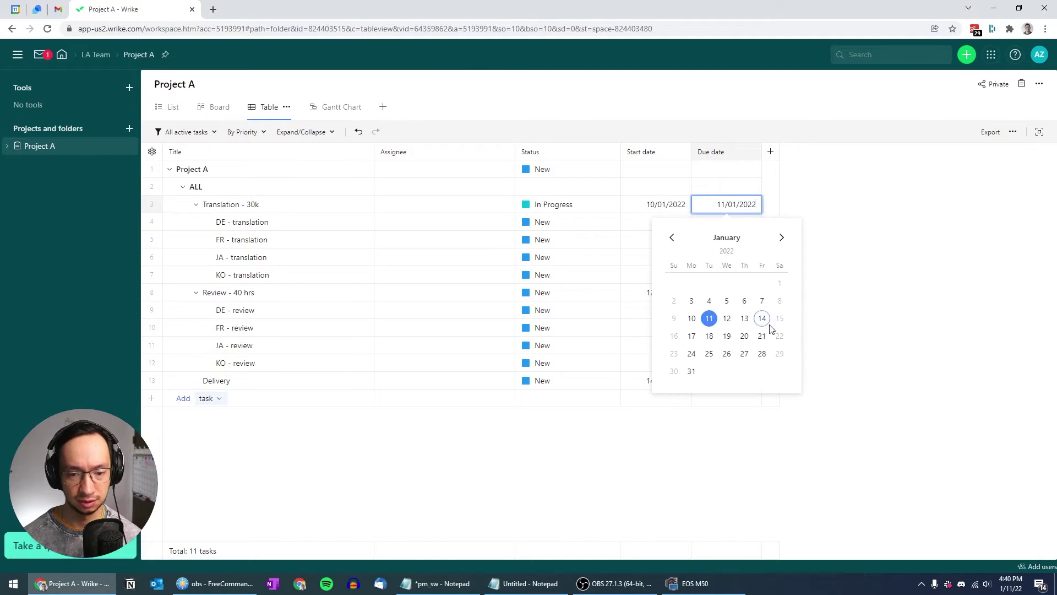
click(765, 356)
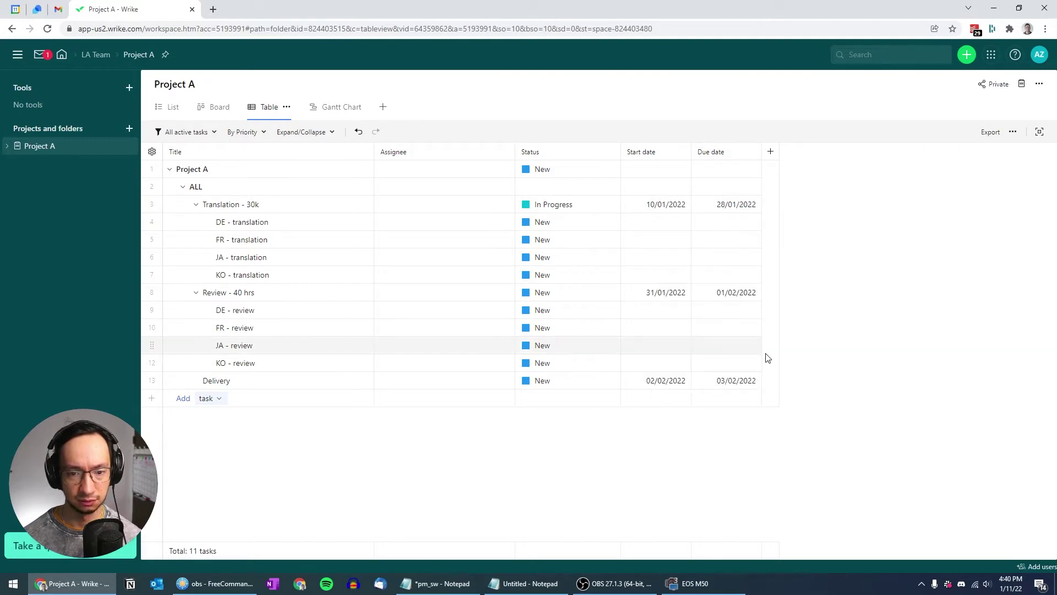
click(665, 208)
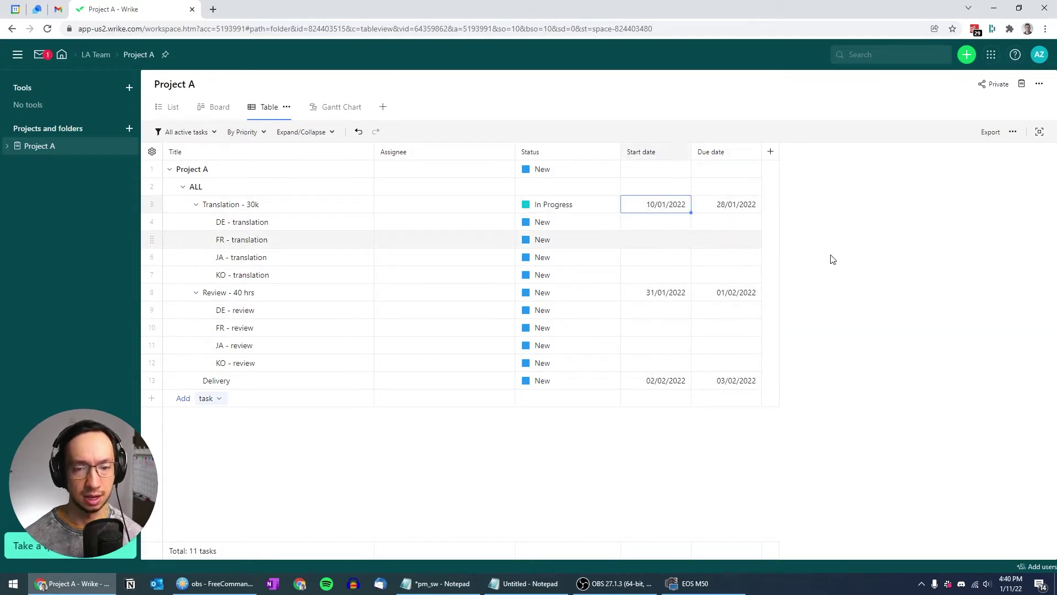
Paste Translation - 30k's 10/01–28/01/2022 dates into the DE, FR, JA and KO translation rows
key(shift+Right)
key(ctrl+c)
key(Down)
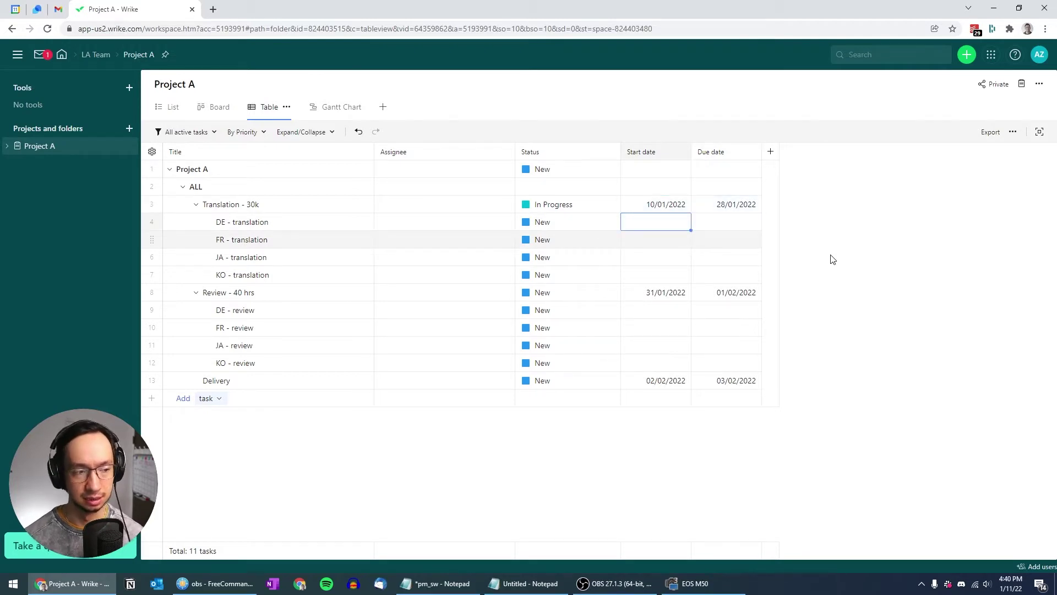
key(ctrl+v)
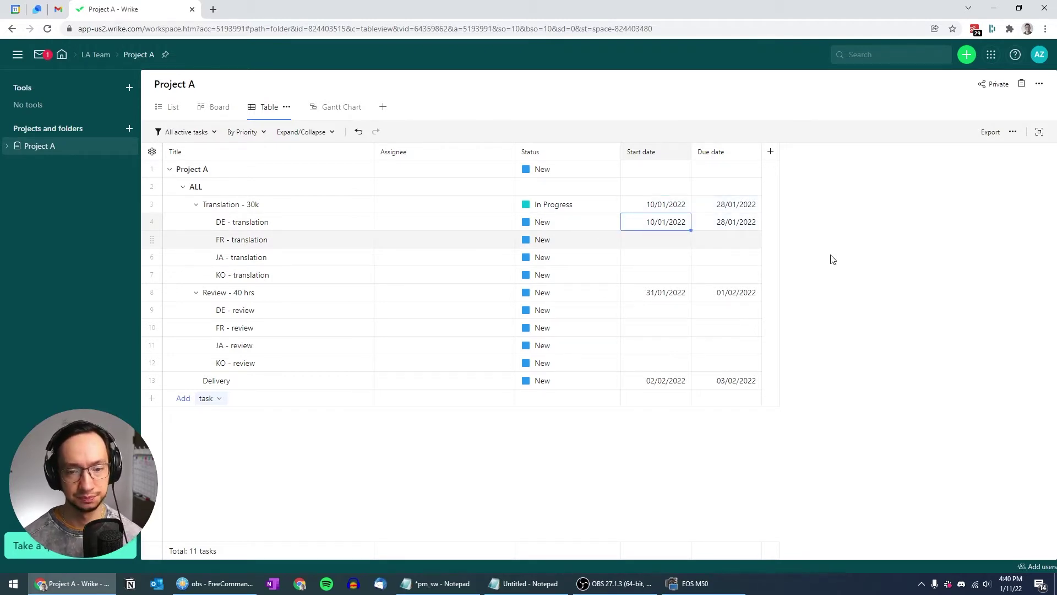
key(Down)
key(ctrl+v)
key(Down)
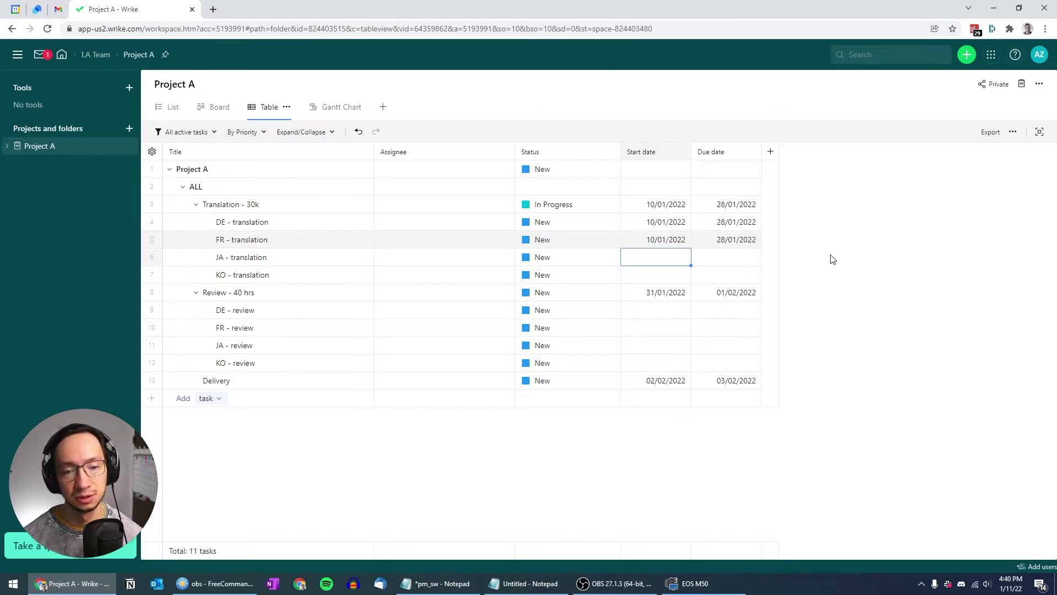
key(ctrl+v)
key(Down)
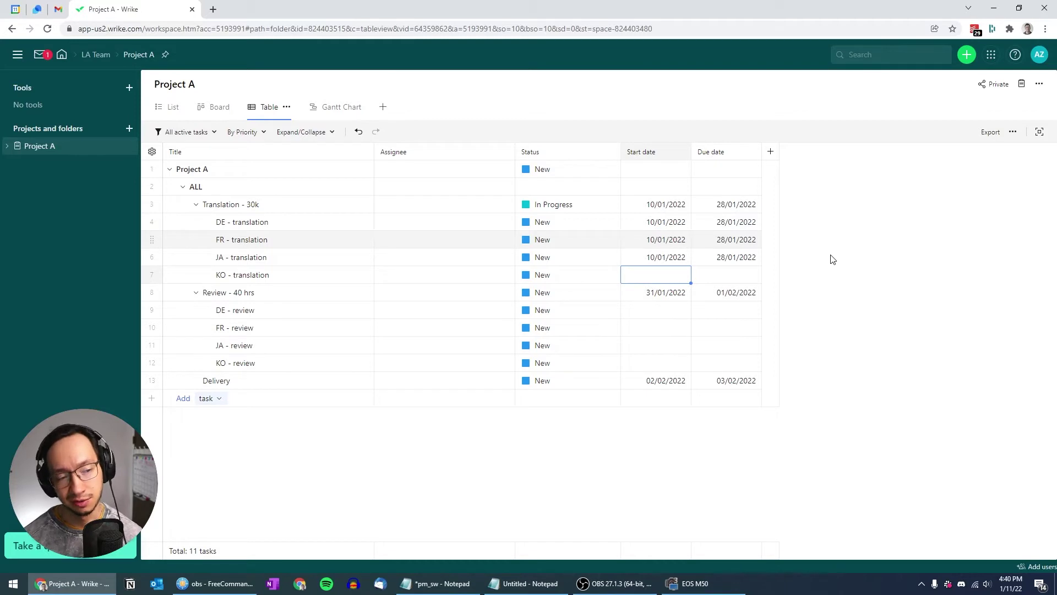
key(ctrl+v)
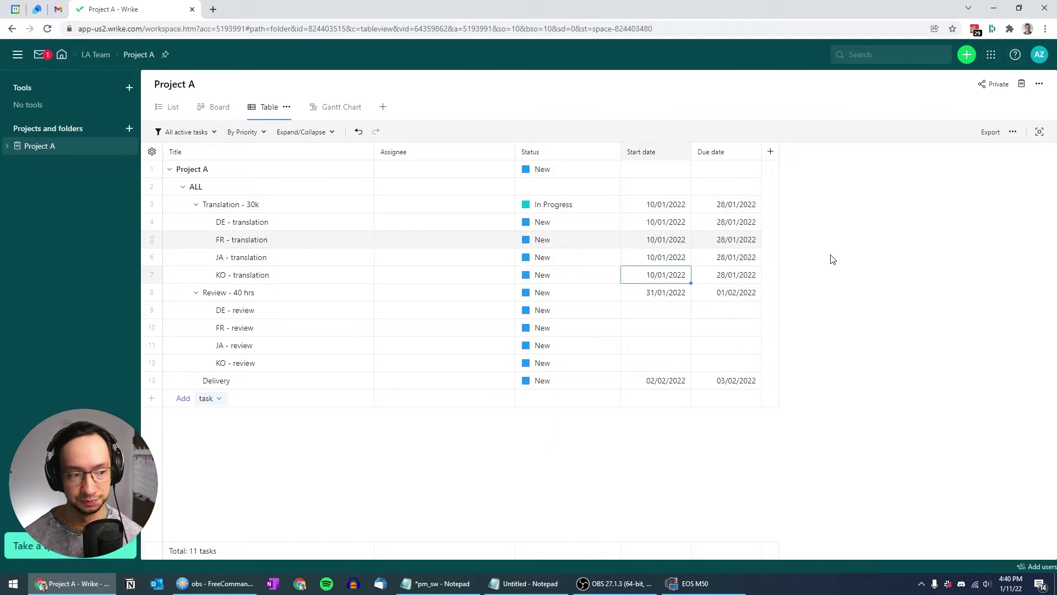
key(Up)
key(Up)
key(Right)
key(Down)
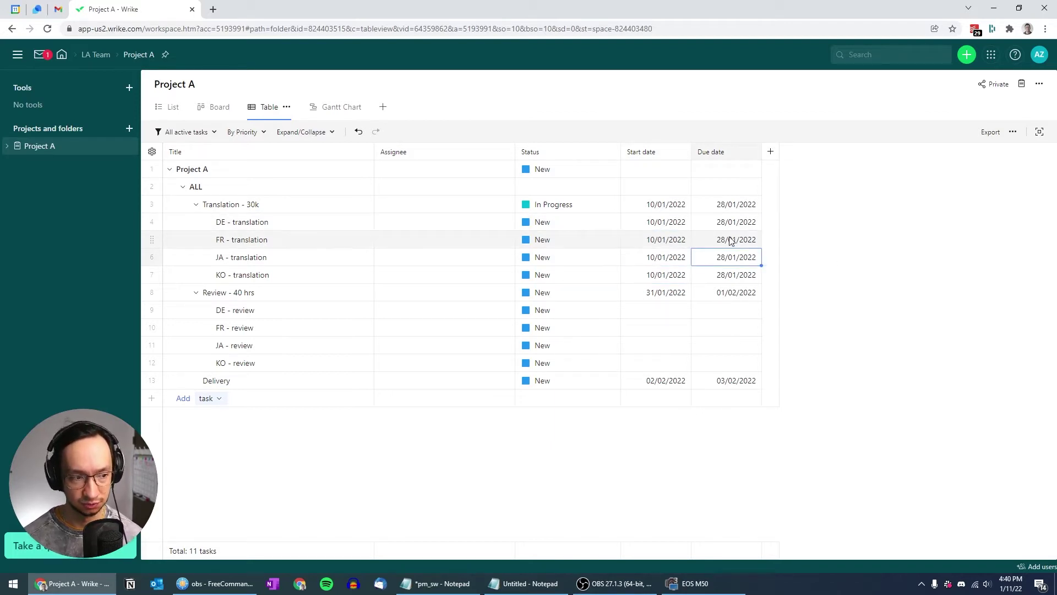
Extend FR - translation's due date to 01/02/2022
click(731, 240)
click(732, 240)
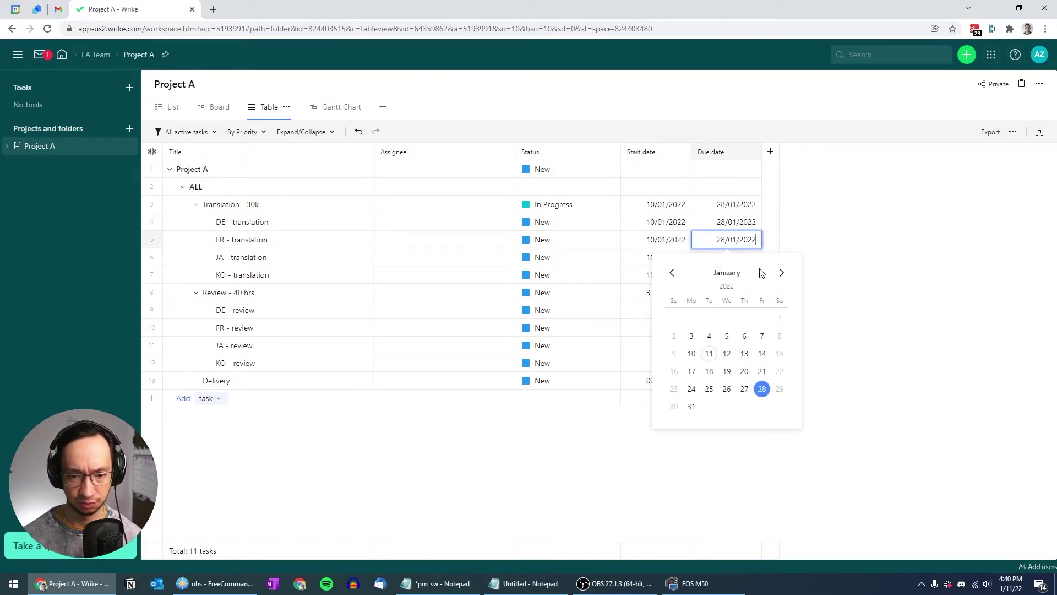
click(782, 274)
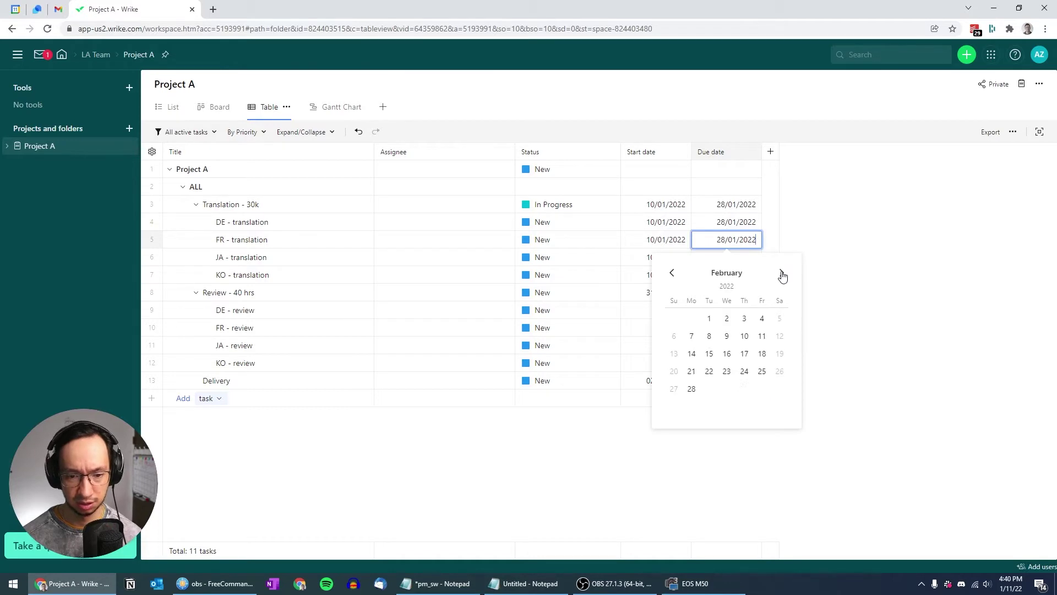
click(709, 318)
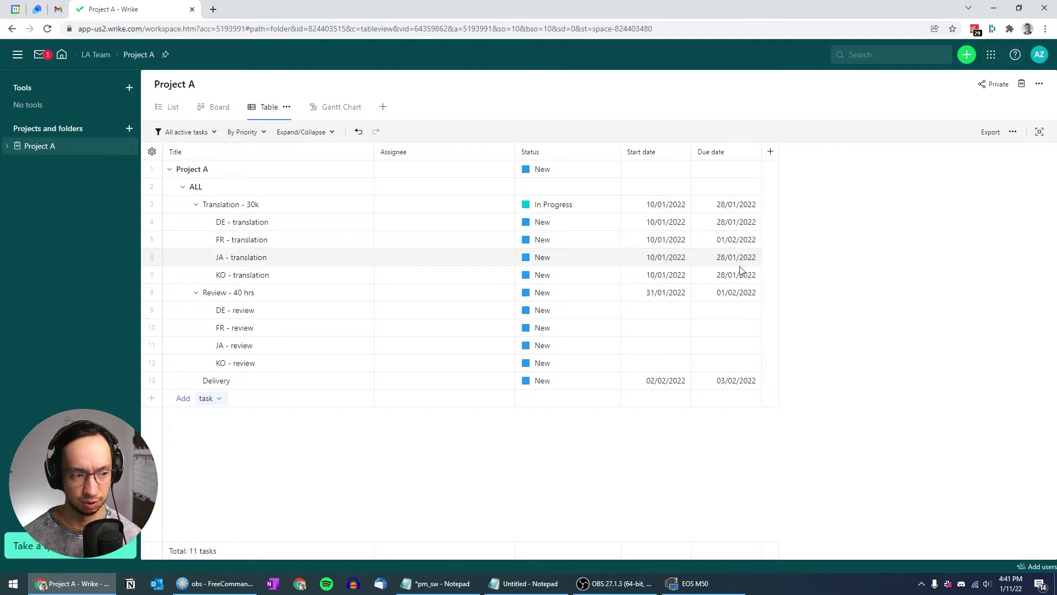
Start Review - 40 hrs on 31/01/2022 and schedule Delivery to start and end 04/02/2022
click(657, 293)
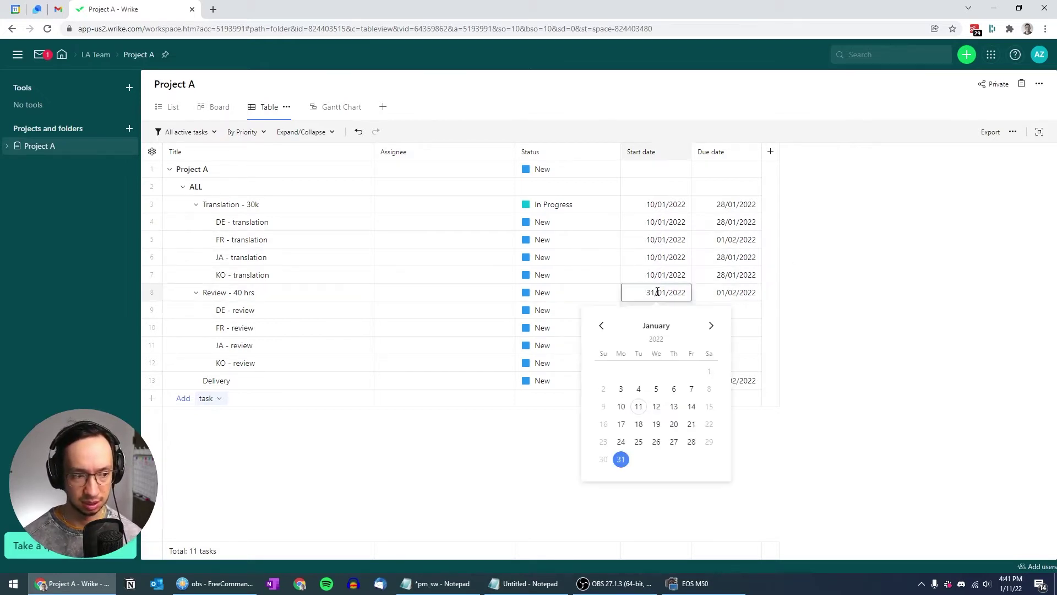
click(840, 349)
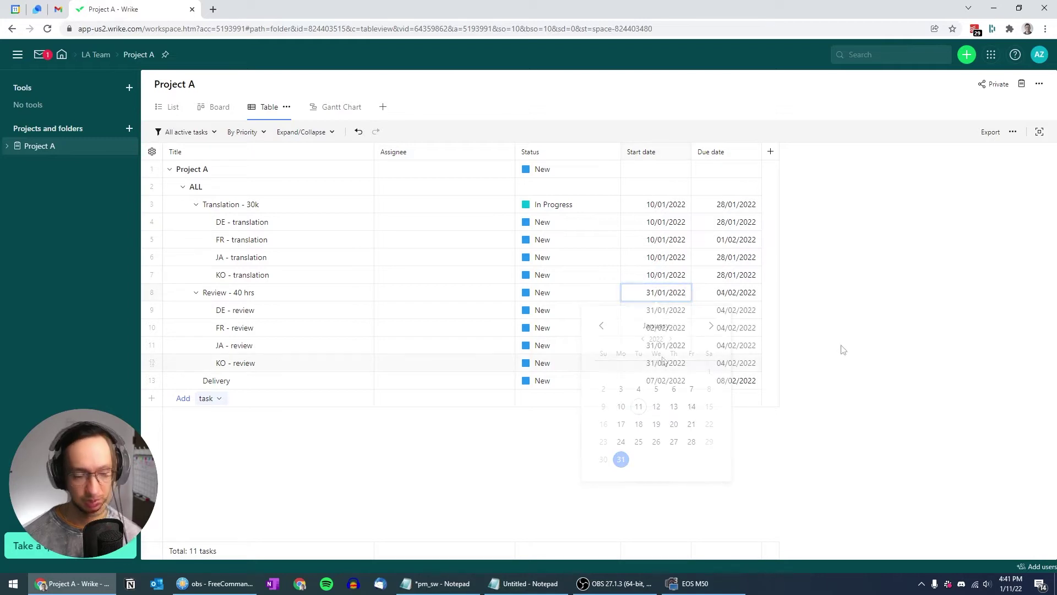
click(671, 381)
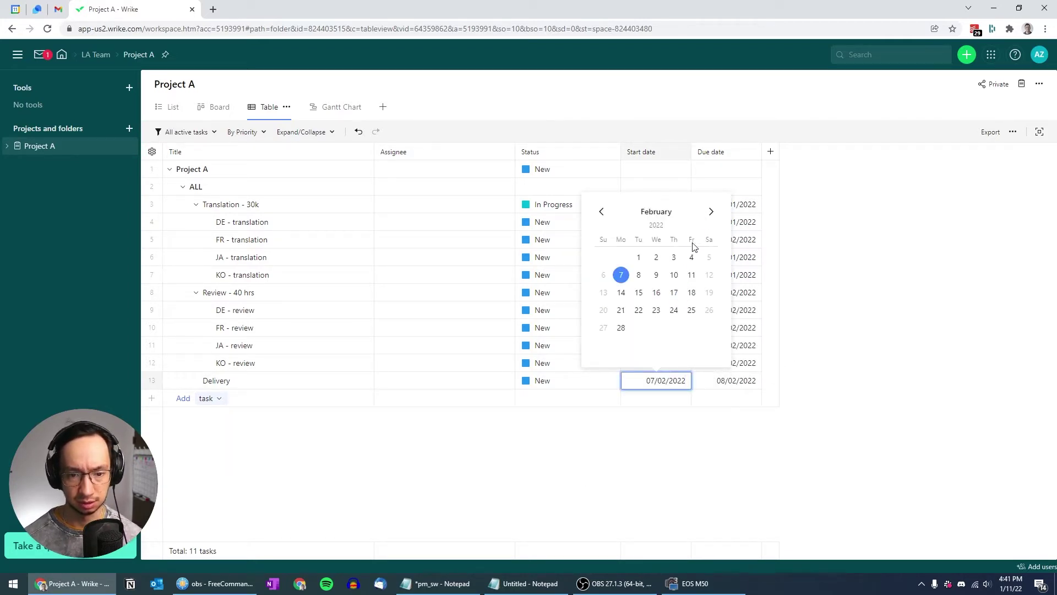
click(692, 257)
click(724, 379)
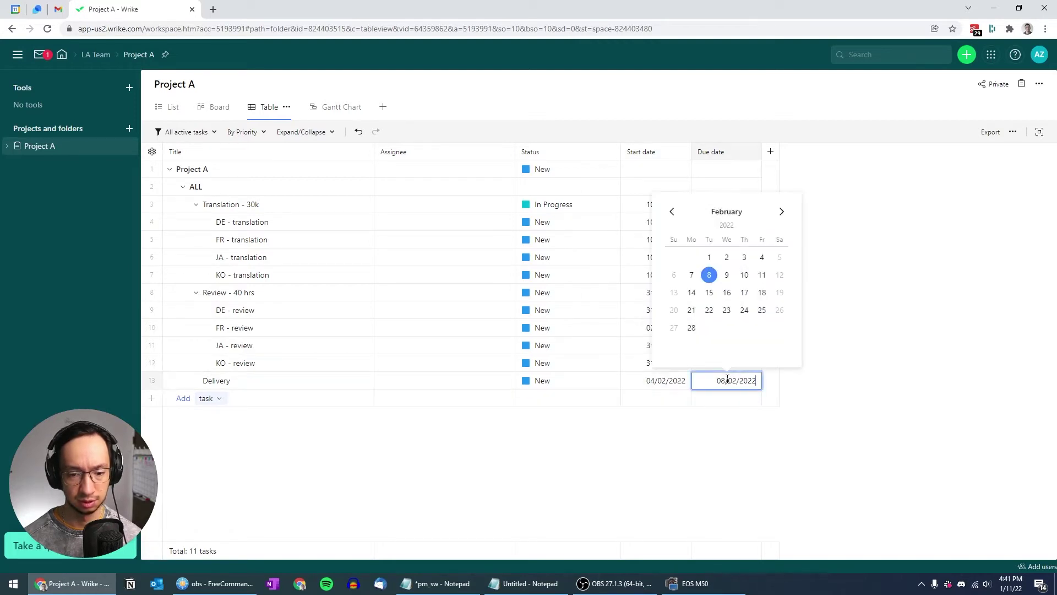
click(767, 260)
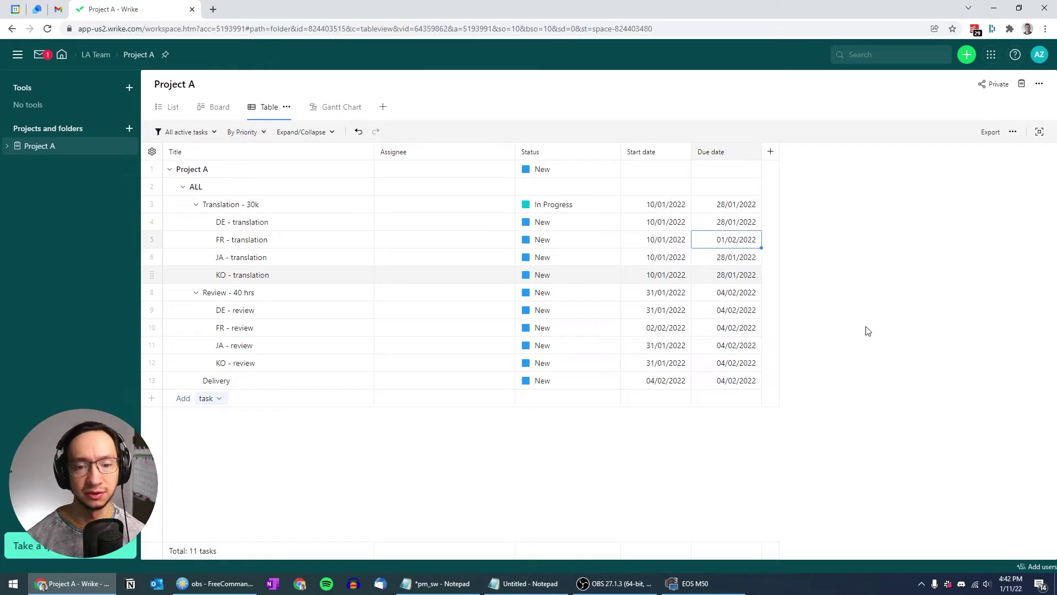
key(Down)
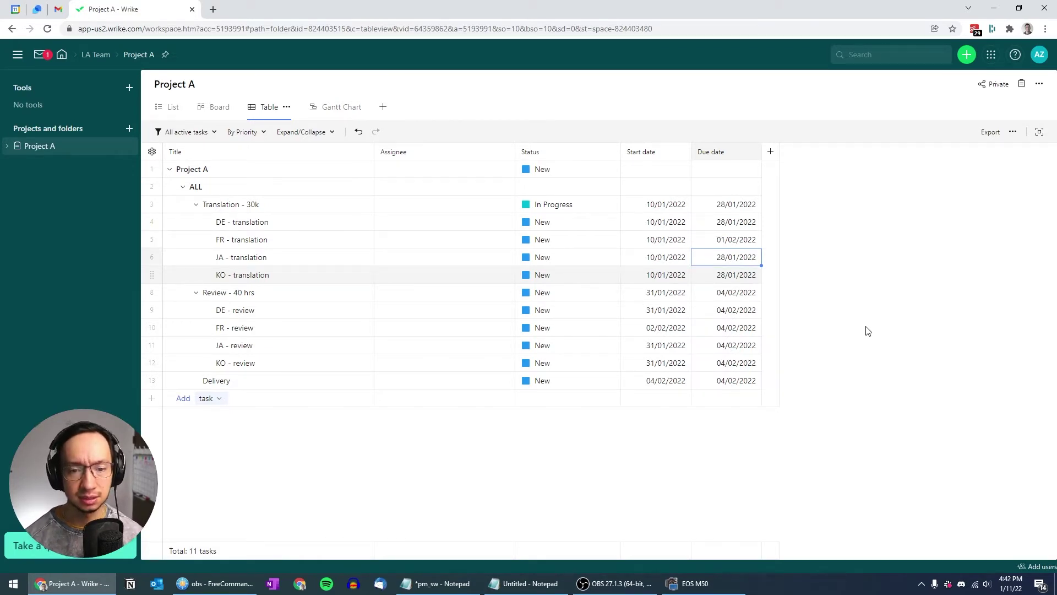
key(Left)
key(Up)
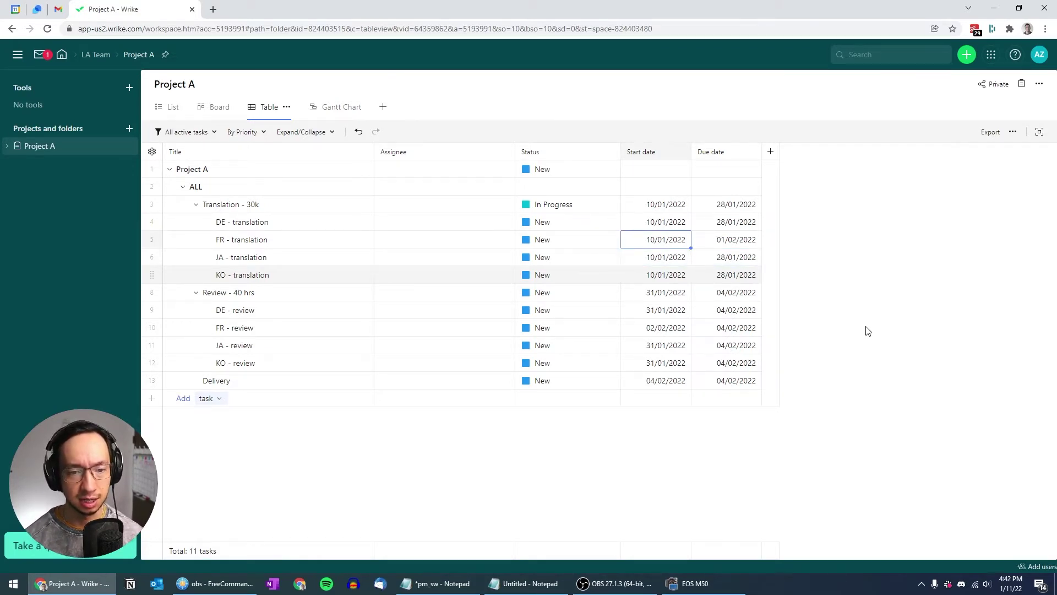
key(Down)
key(Down)
key(Right)
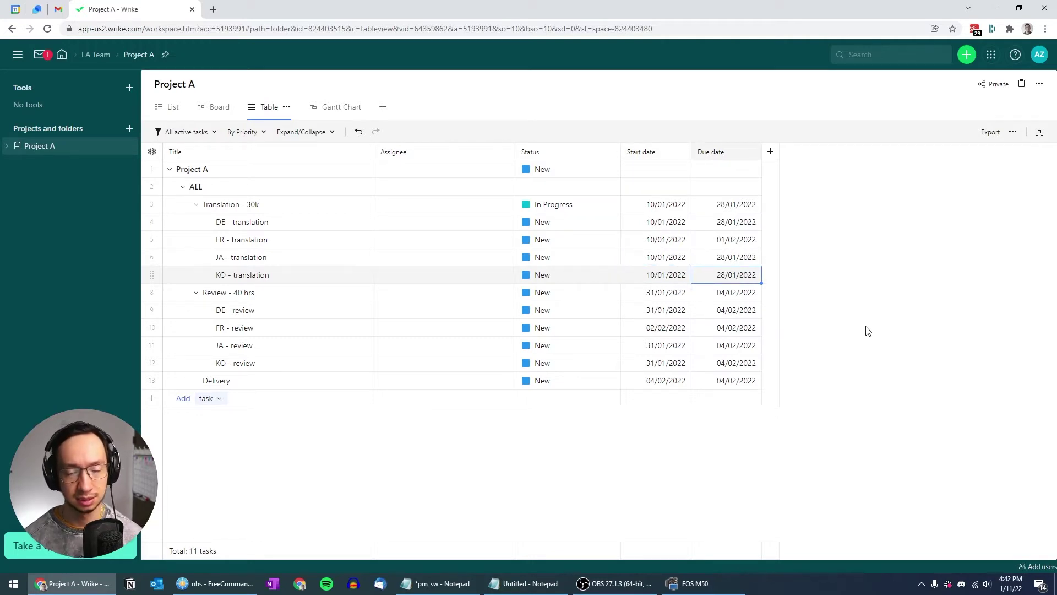
click(755, 279)
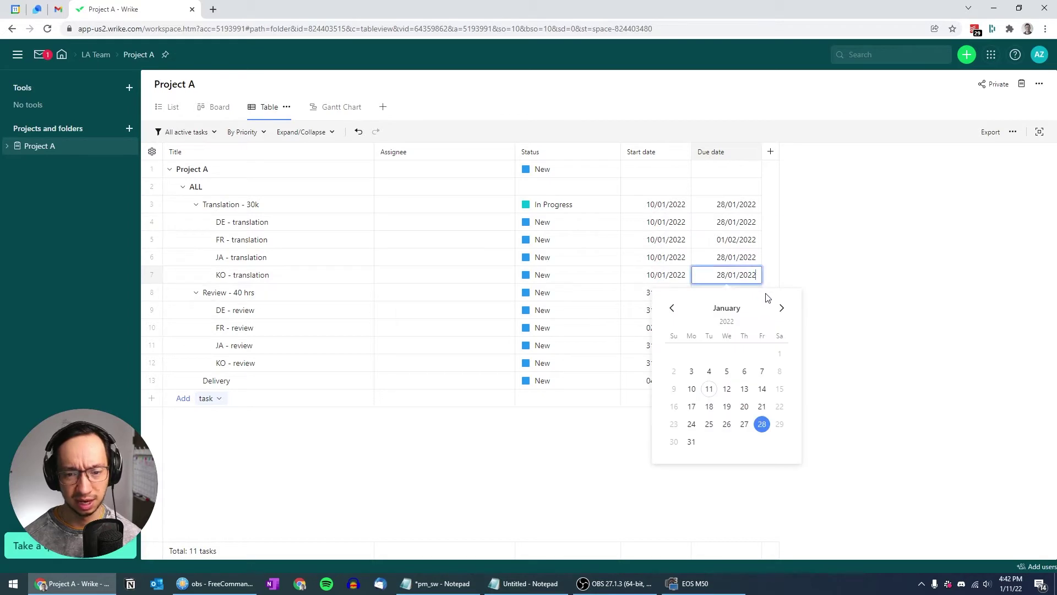
click(863, 279)
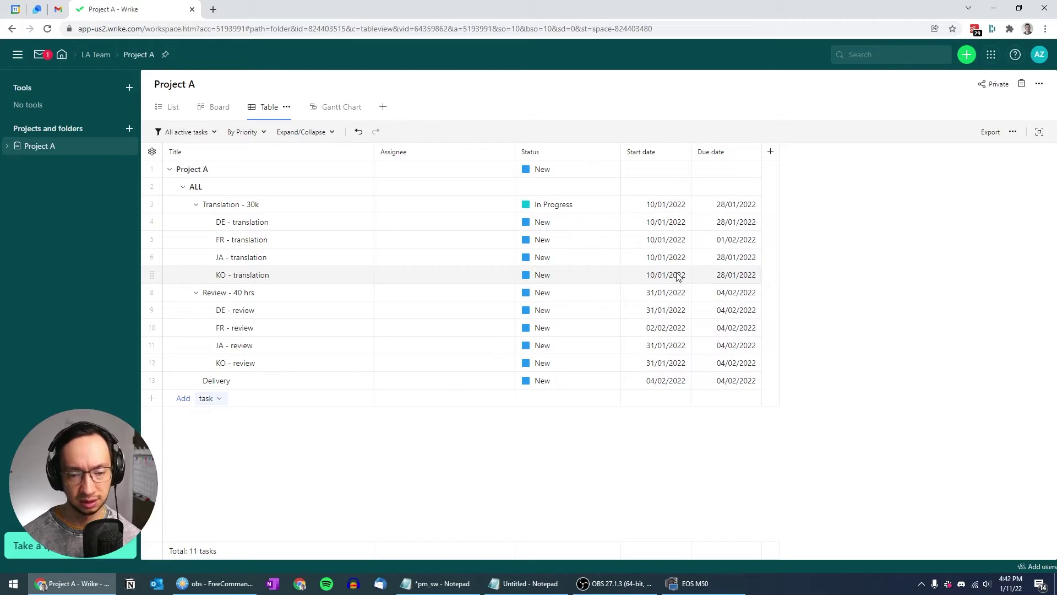
click(737, 240)
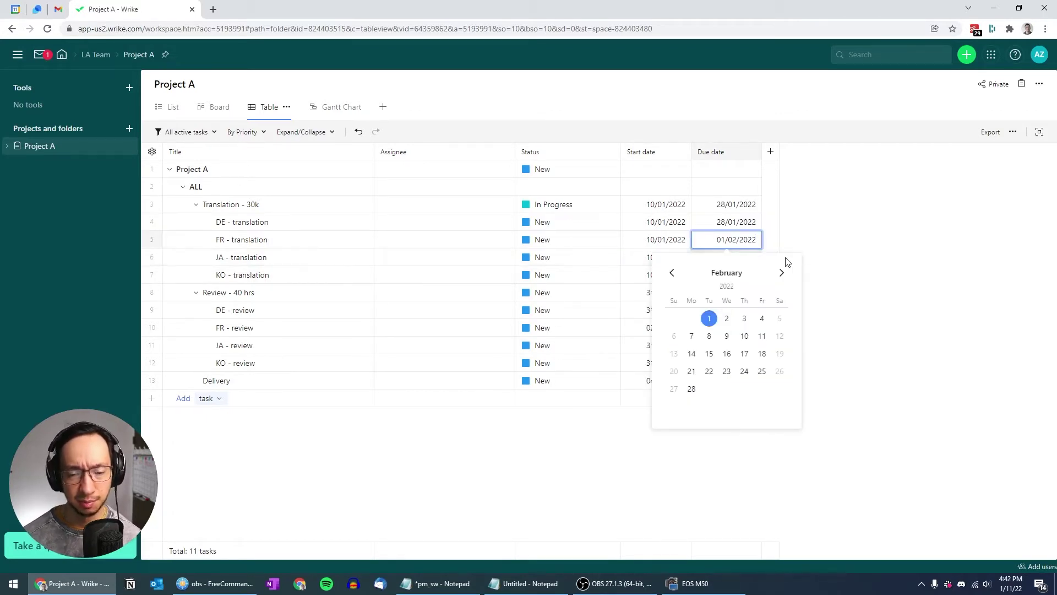
click(674, 274)
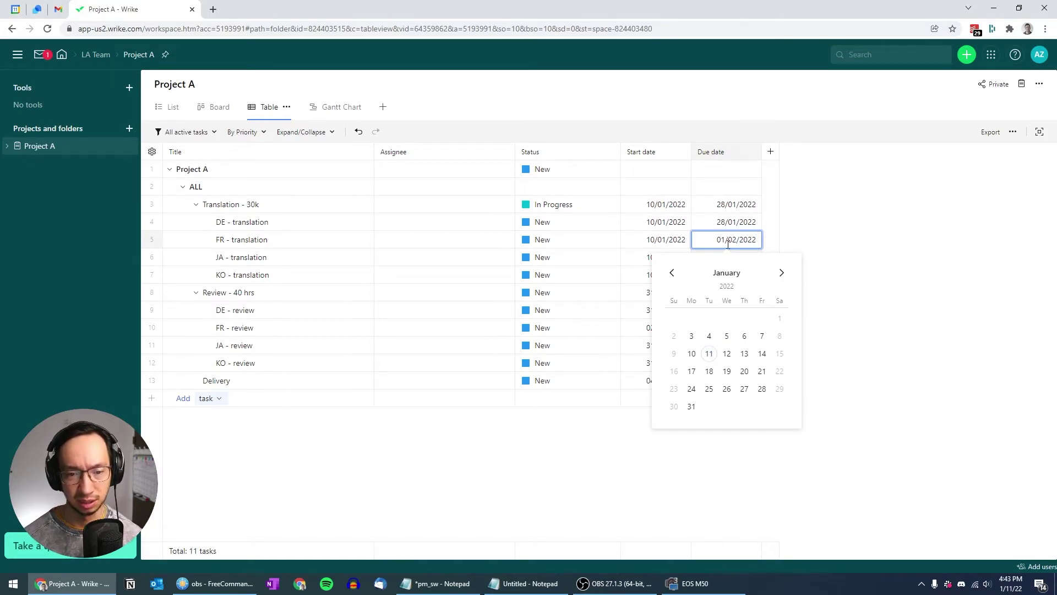
click(782, 272)
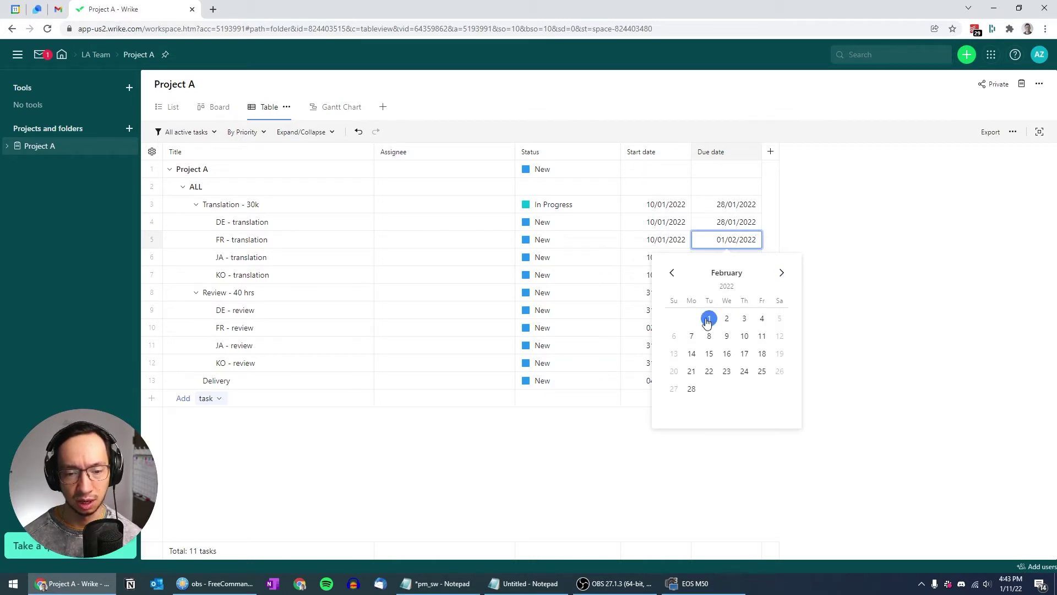
click(671, 275)
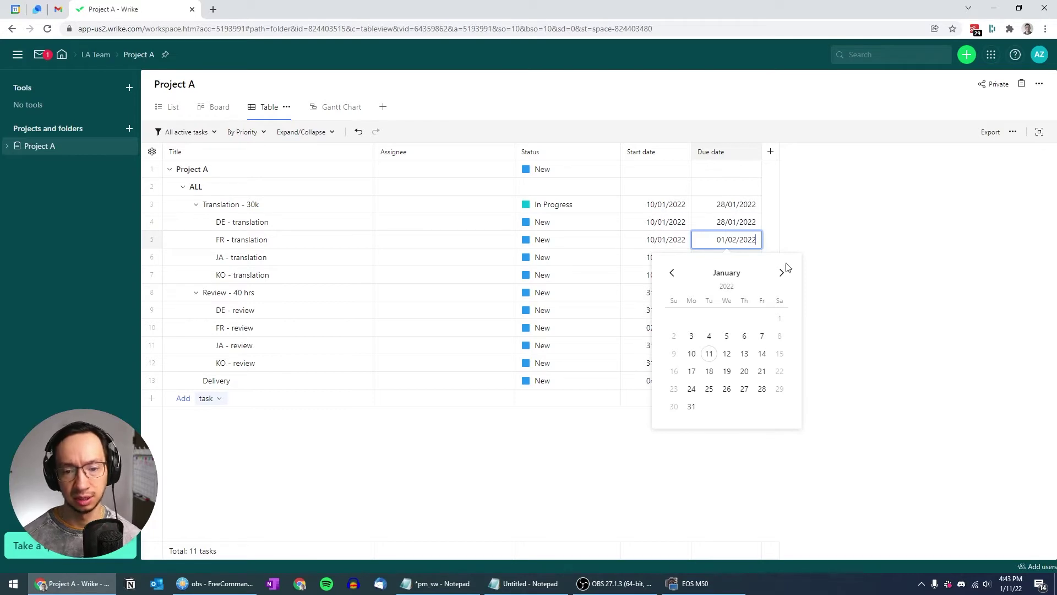
click(874, 265)
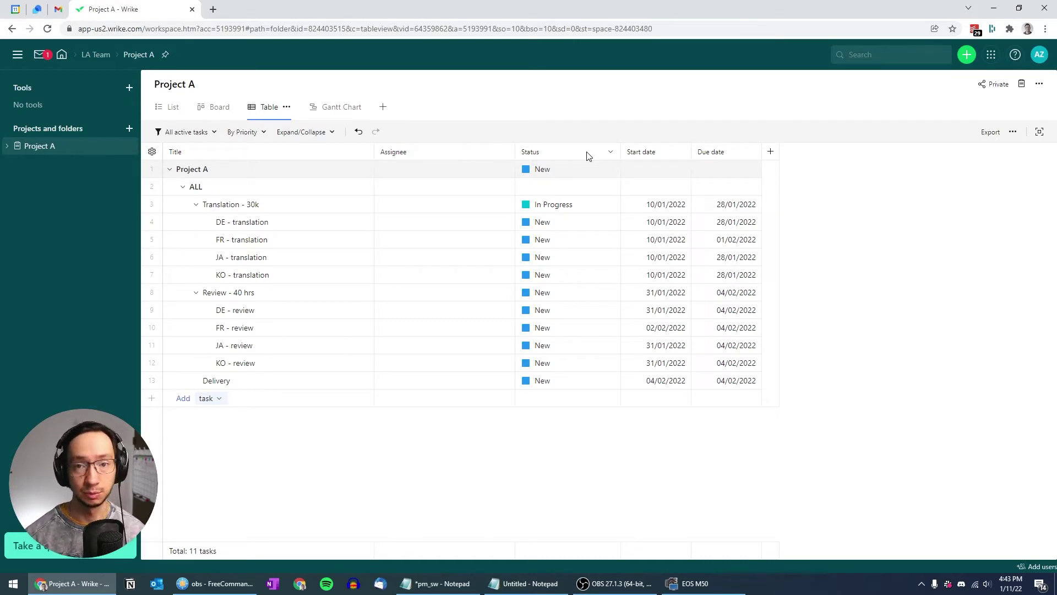
Leave Translation - 30k at In Progress and open account Settings from the avatar menu
click(589, 212)
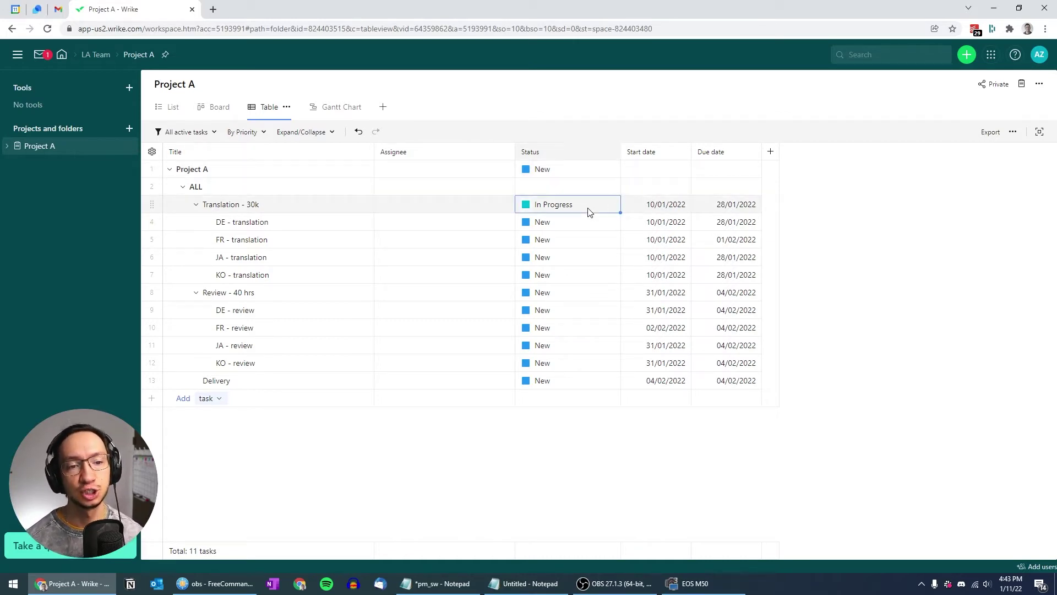
click(589, 209)
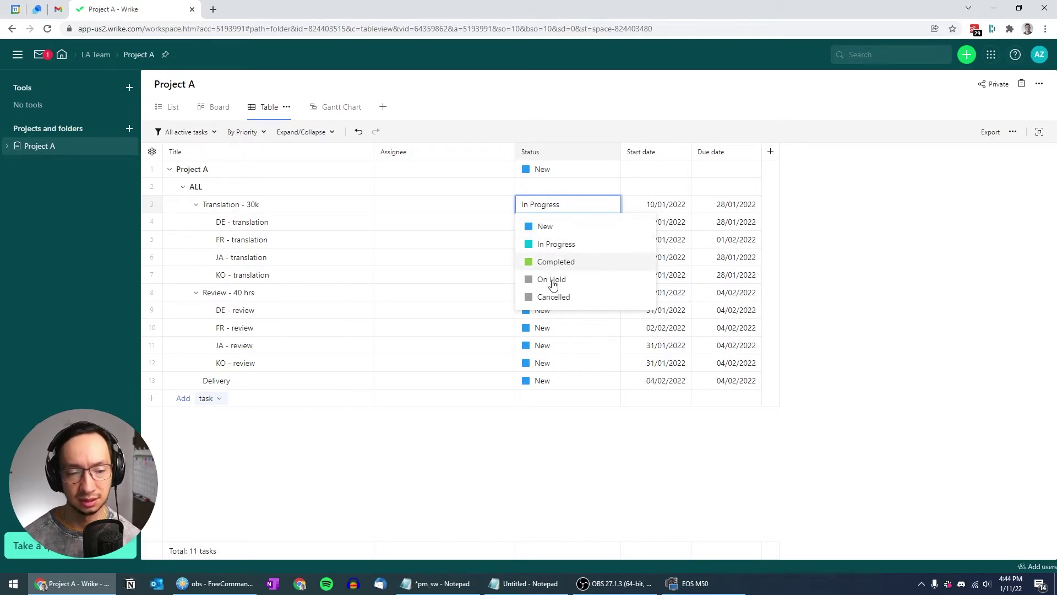
click(939, 255)
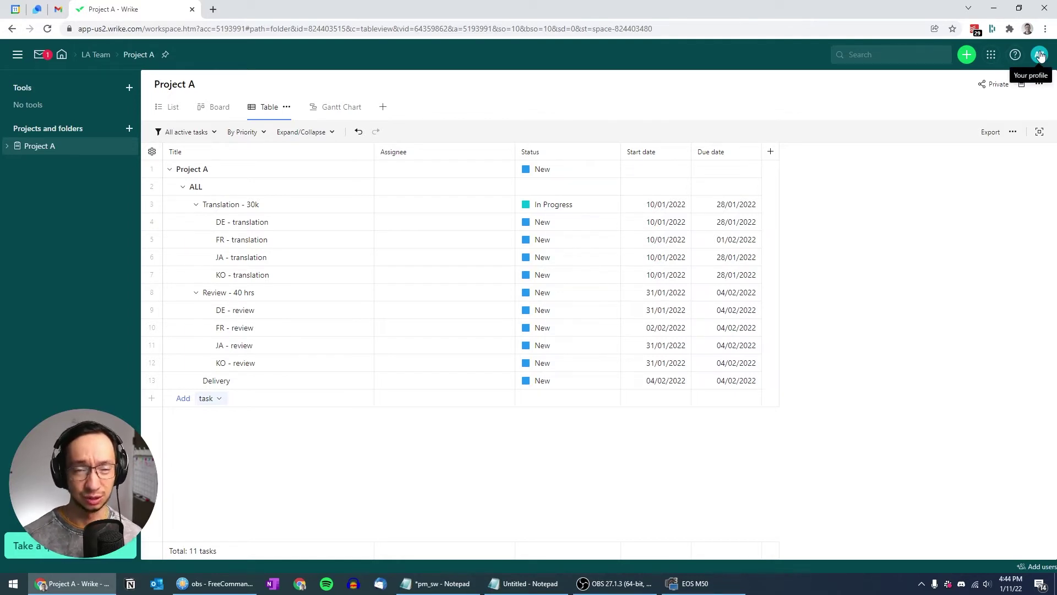
click(1040, 55)
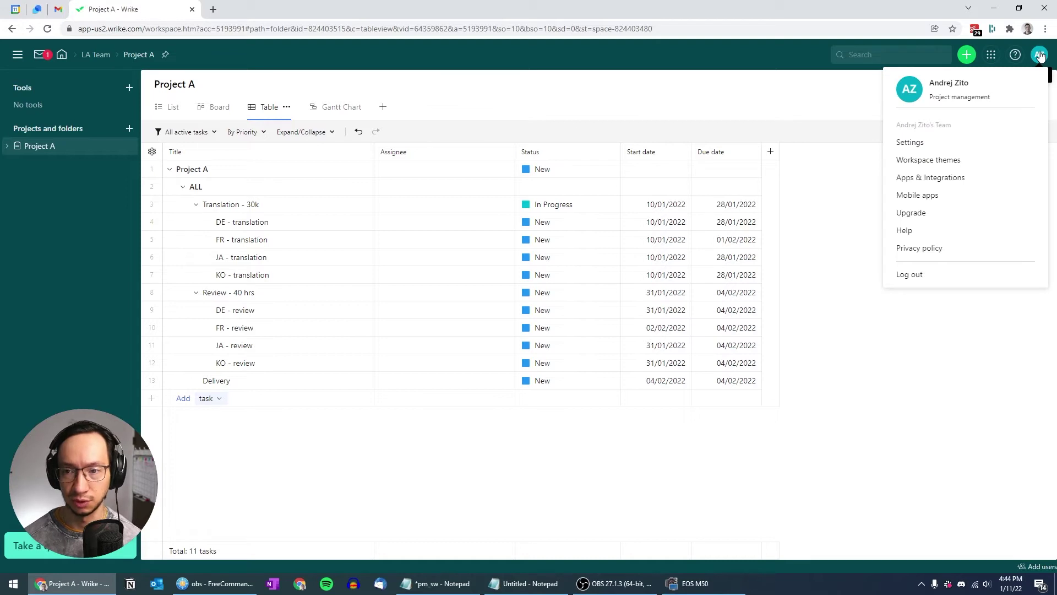
click(910, 142)
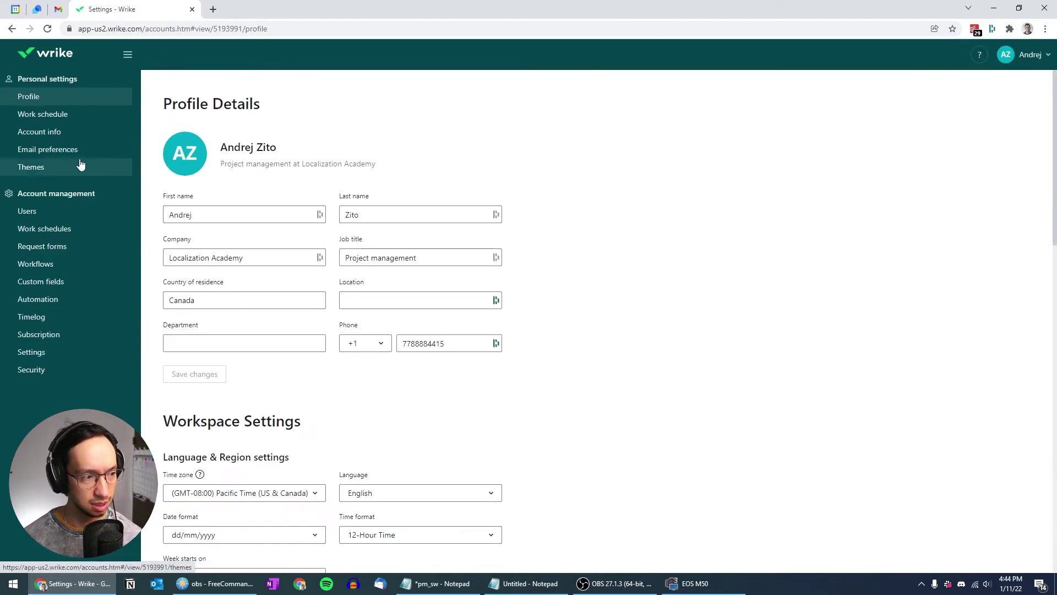
Go to Workflows in account management and open the Default Workflow's status editor
click(33, 265)
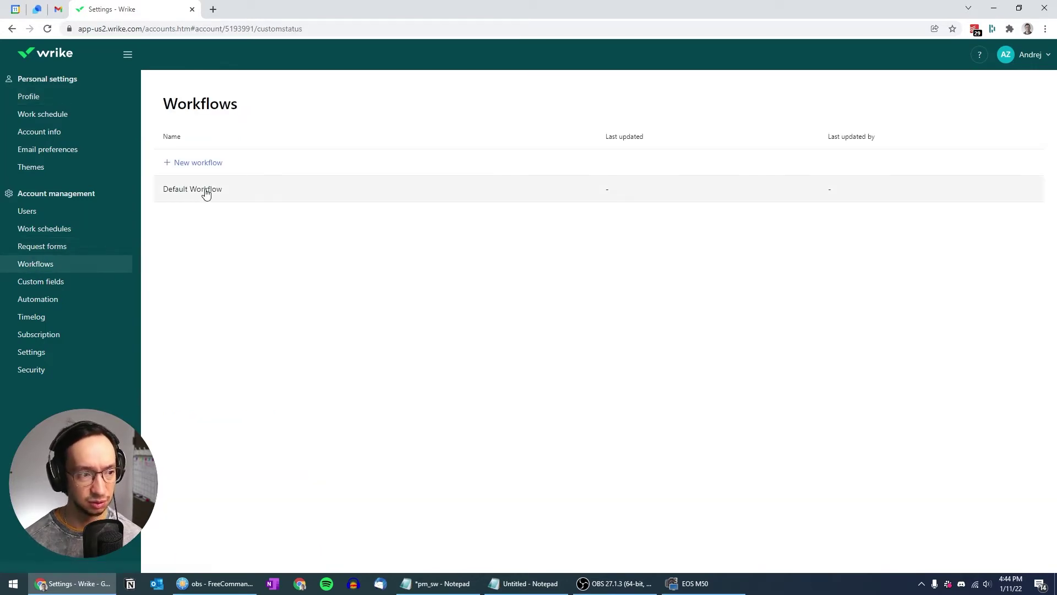
click(206, 193)
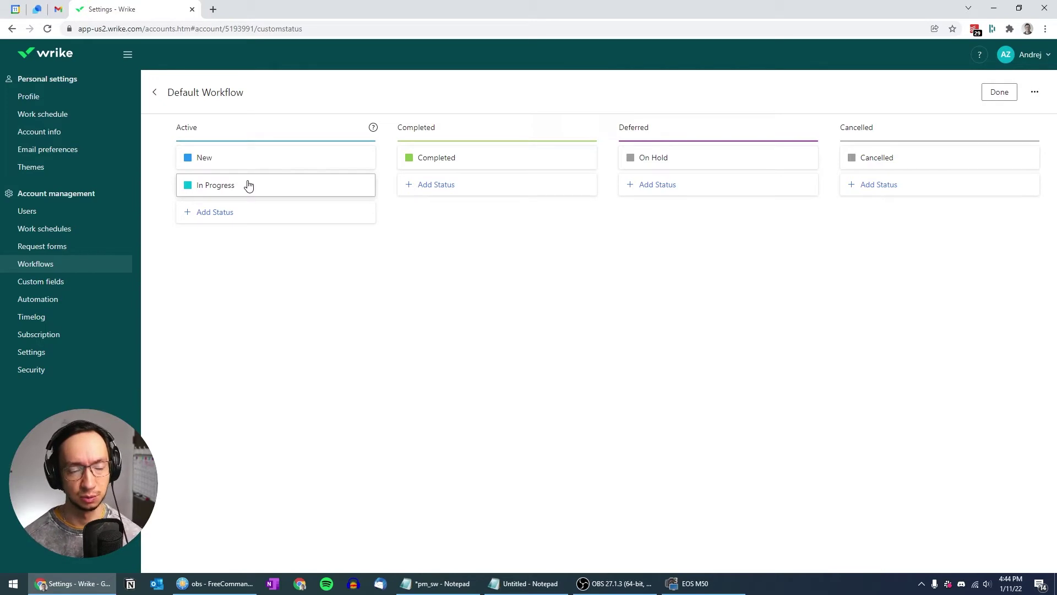
Recolour the New status grey and the Completed status dark brown
click(262, 168)
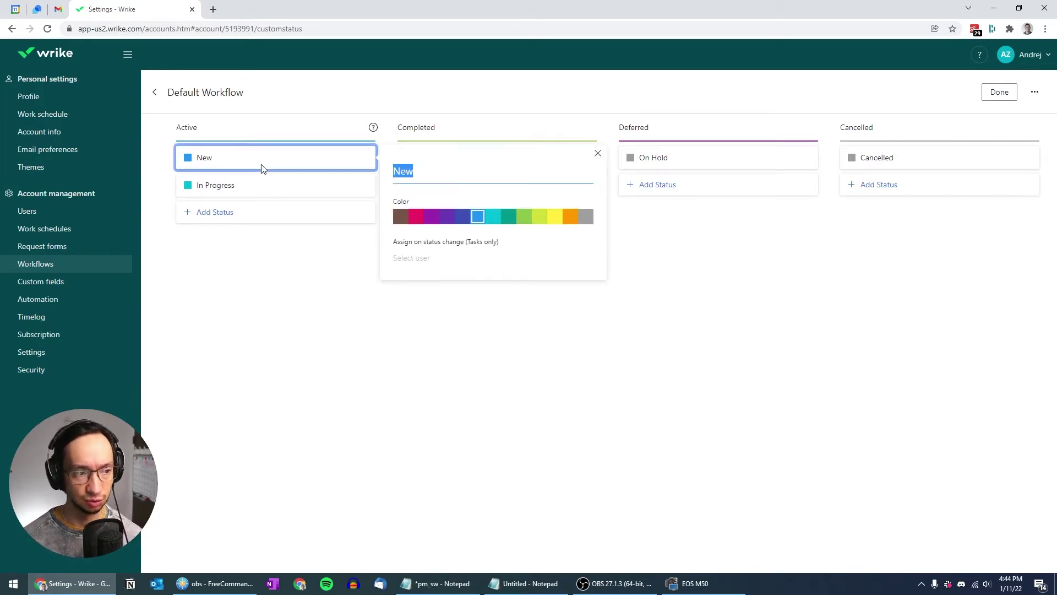
click(585, 216)
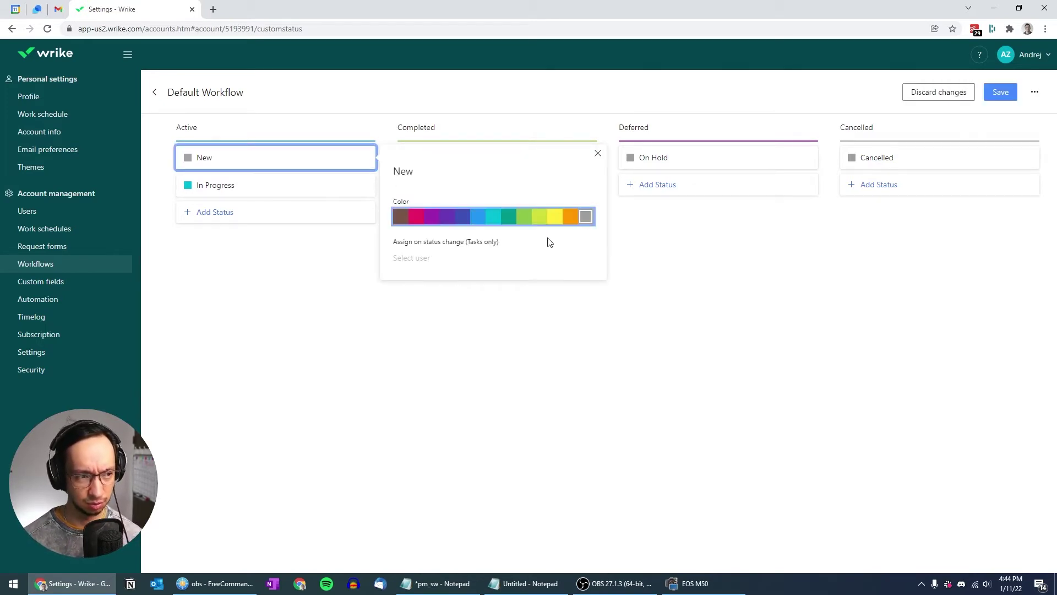
click(678, 295)
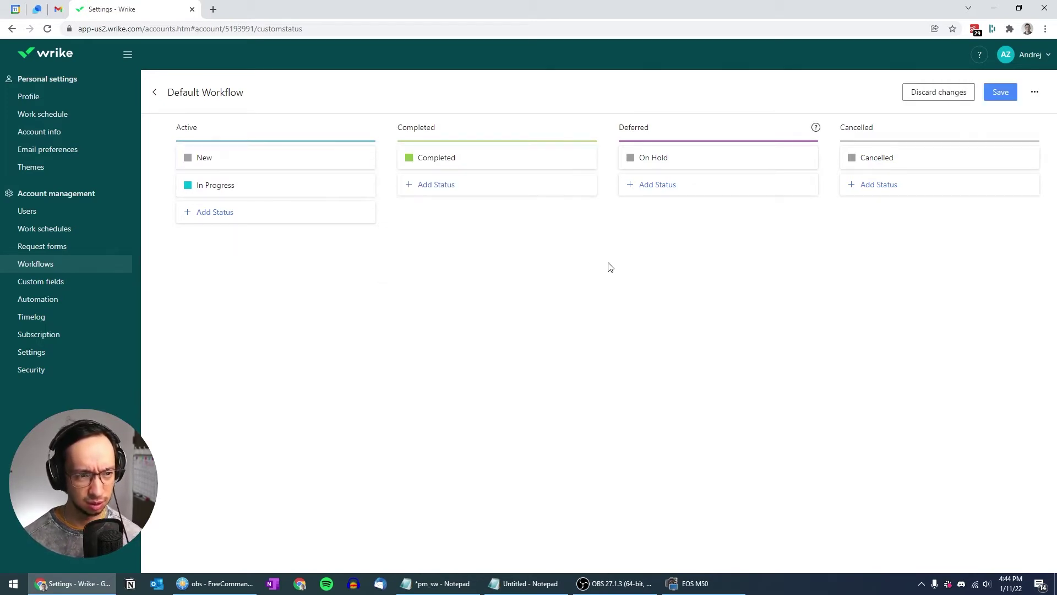
click(433, 165)
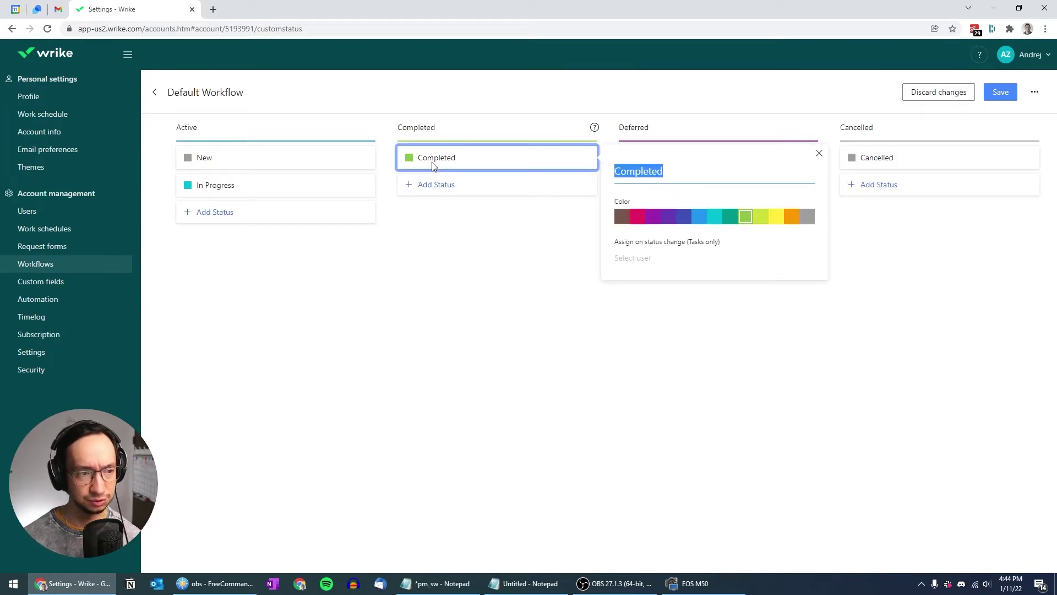
click(622, 217)
click(523, 246)
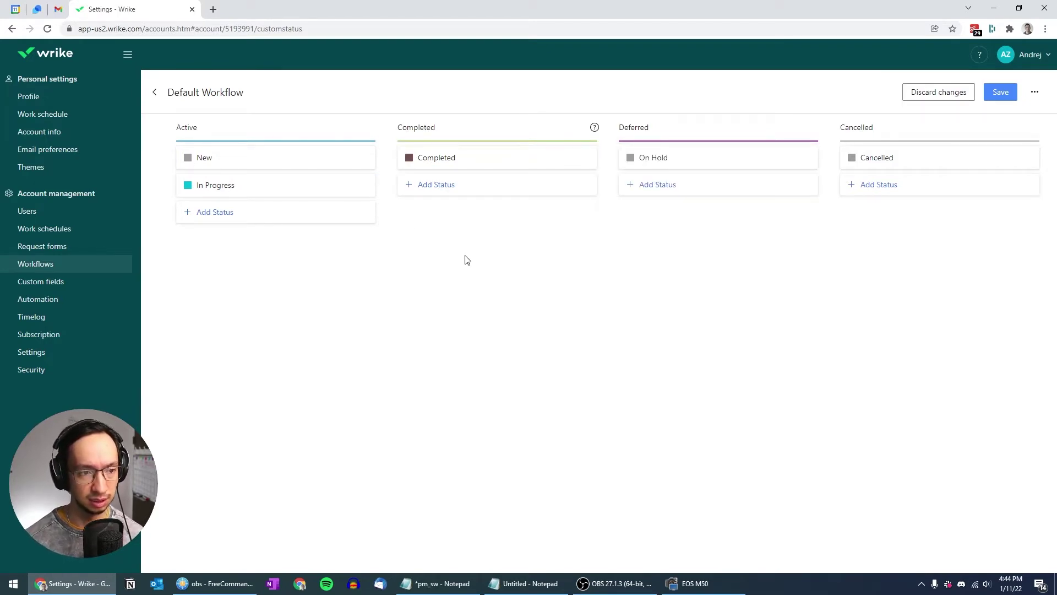
Make In Progress light green and add a new status to the Active group
click(301, 188)
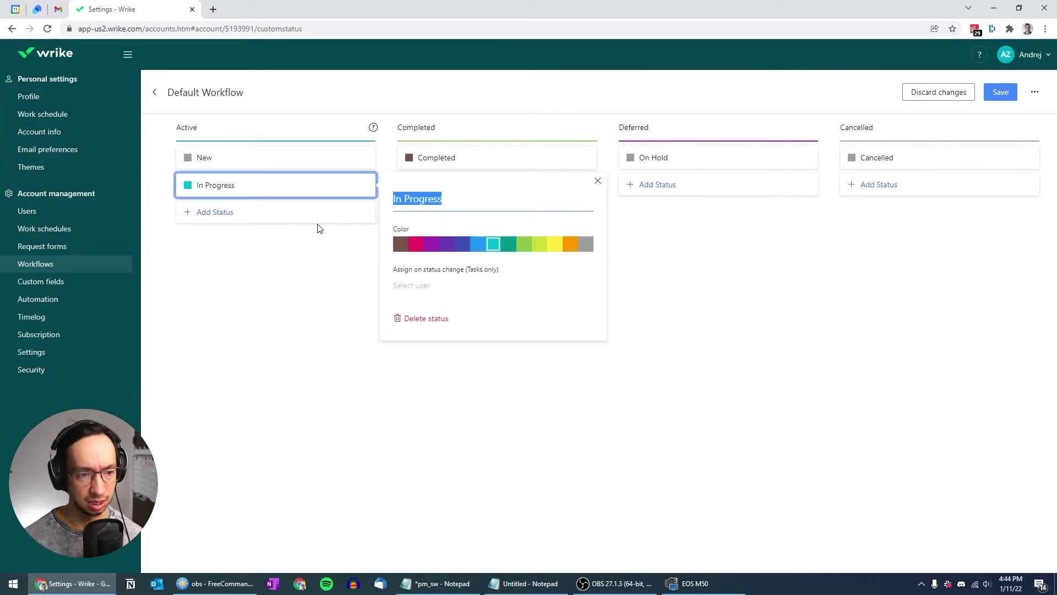
click(520, 248)
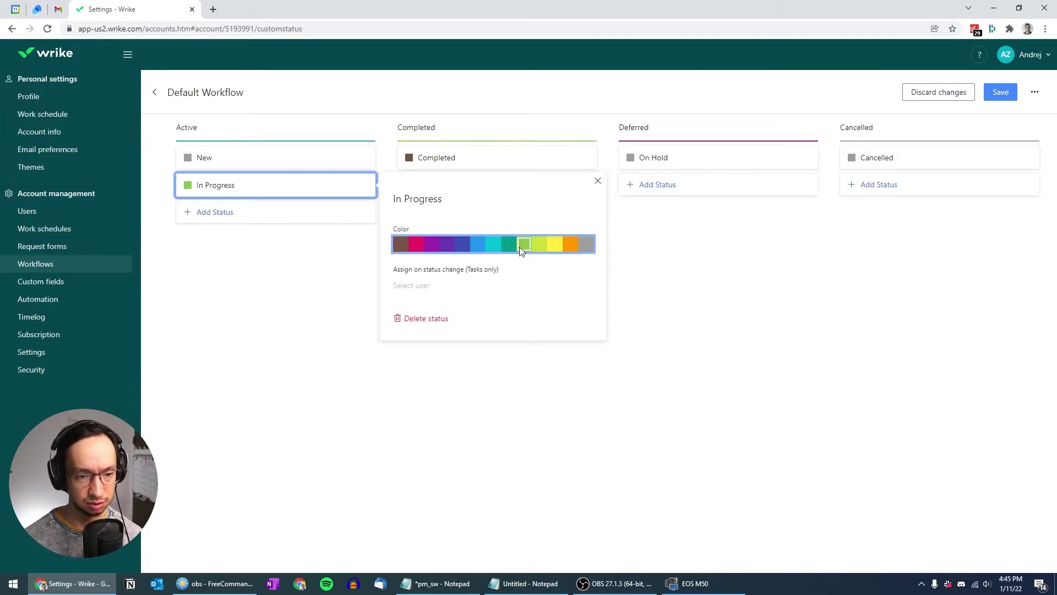
click(641, 251)
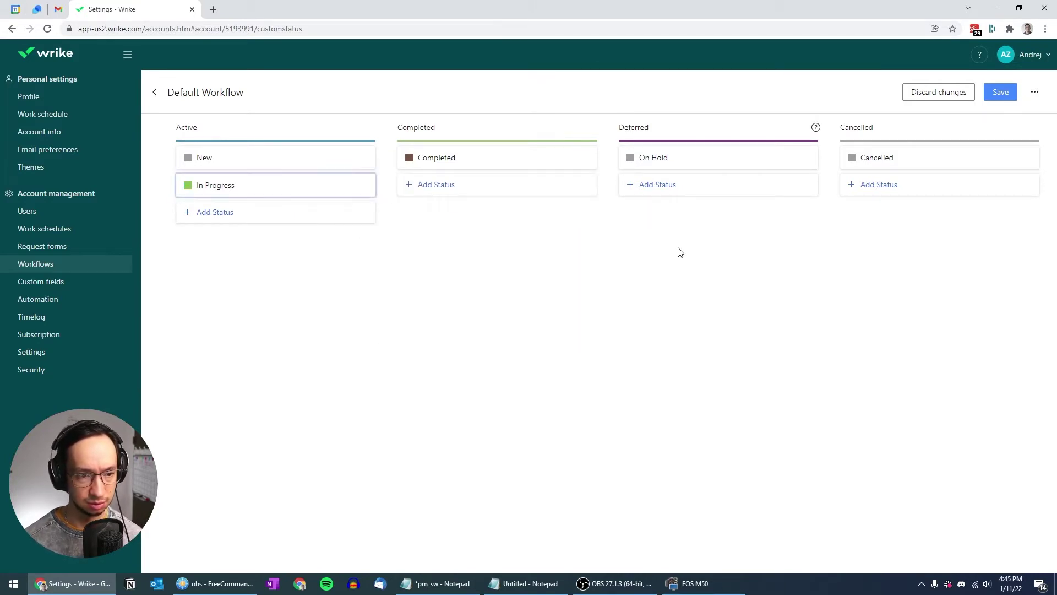
click(243, 212)
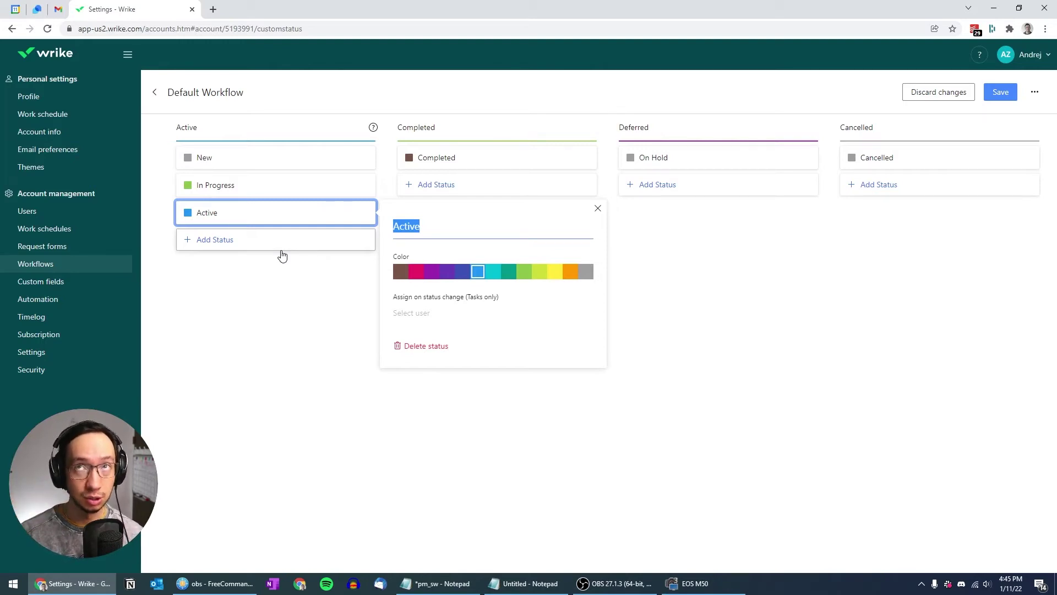
Copy the → arrow from GetEmoji's Non-Emoji Symbols in a new tab, then return to Wrike
click(213, 10)
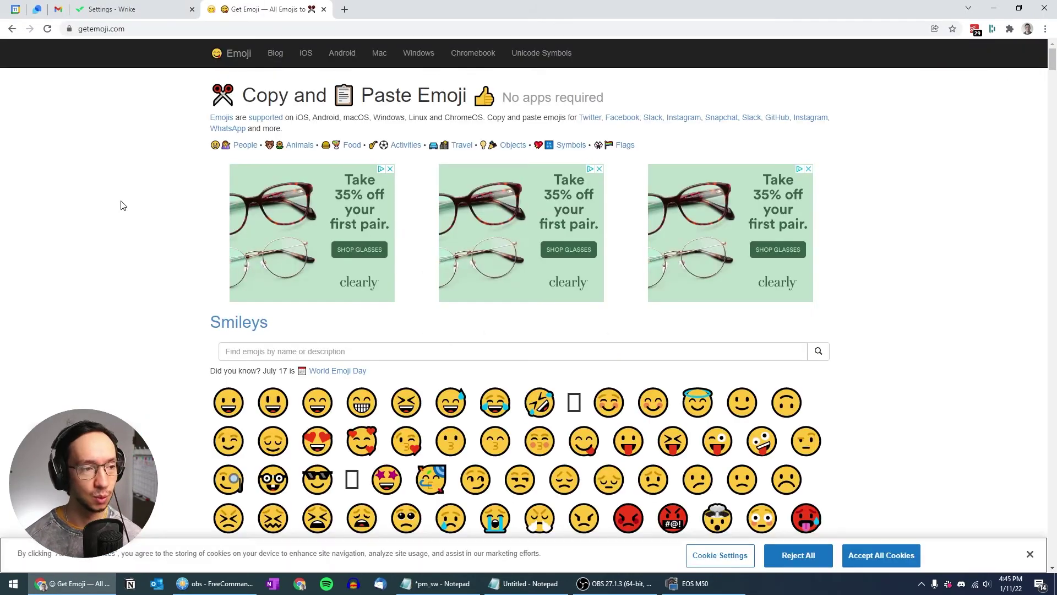
scroll(144, 251, down, 20)
scroll(144, 252, down, 20)
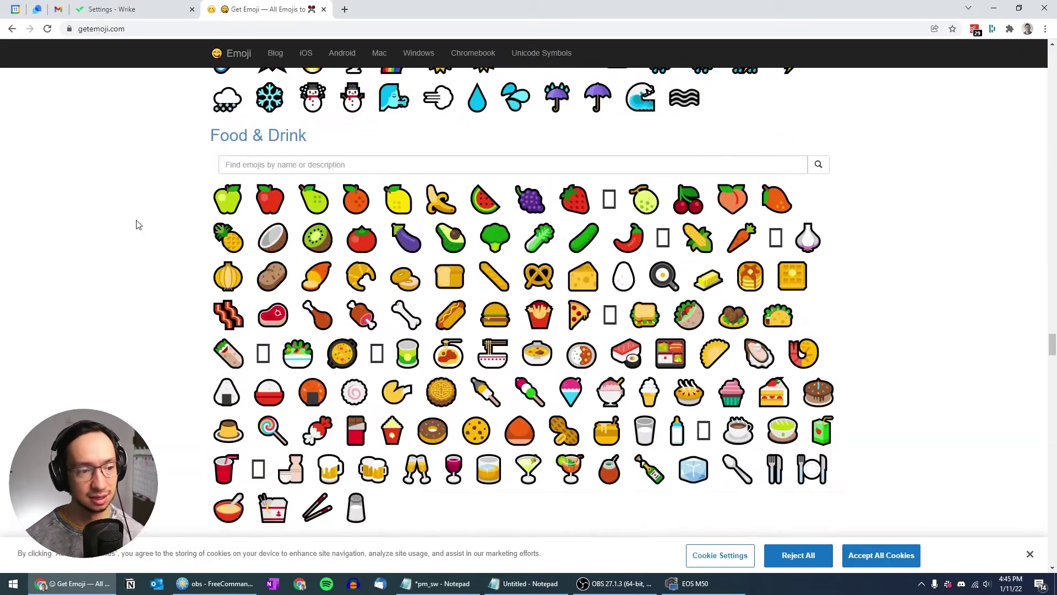
scroll(141, 231, down, 2)
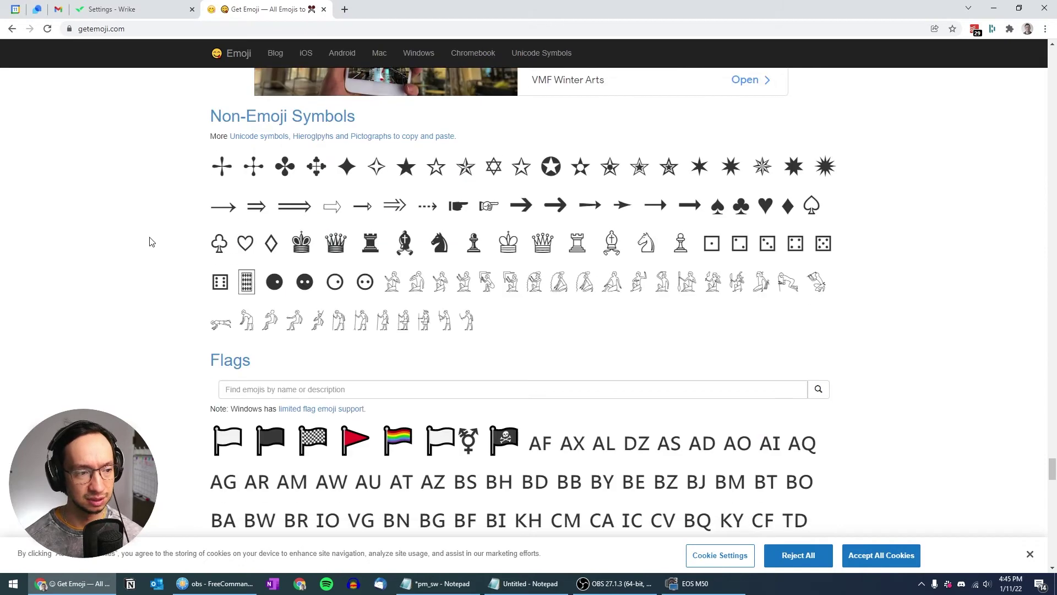
click(214, 207)
key(ctrl+c)
click(110, 9)
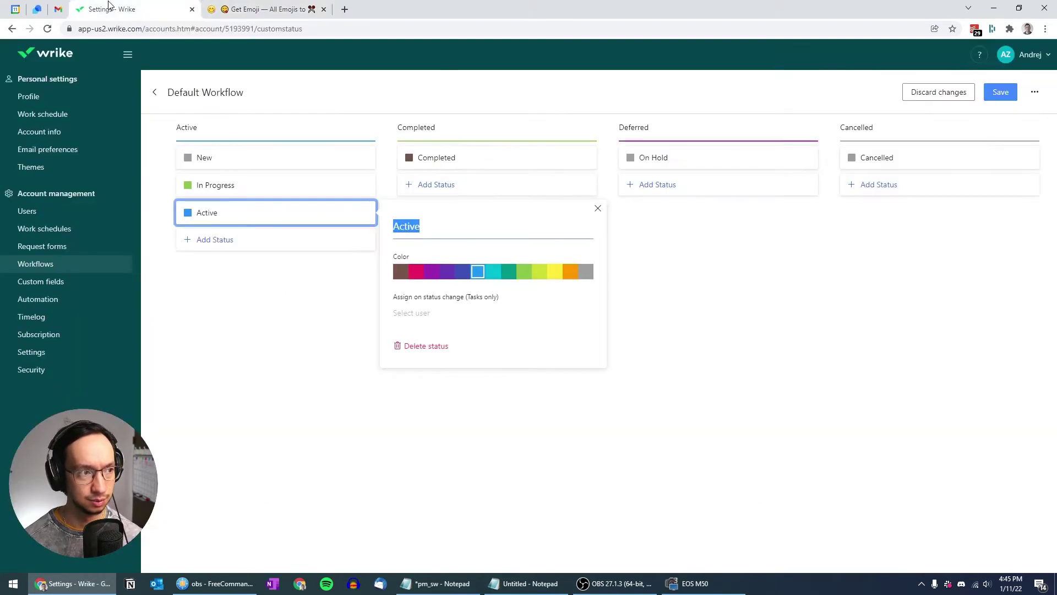
Name the new status '→ Heads-up sent' and colour it yellow
double_click(418, 226)
key(ctrl+v)
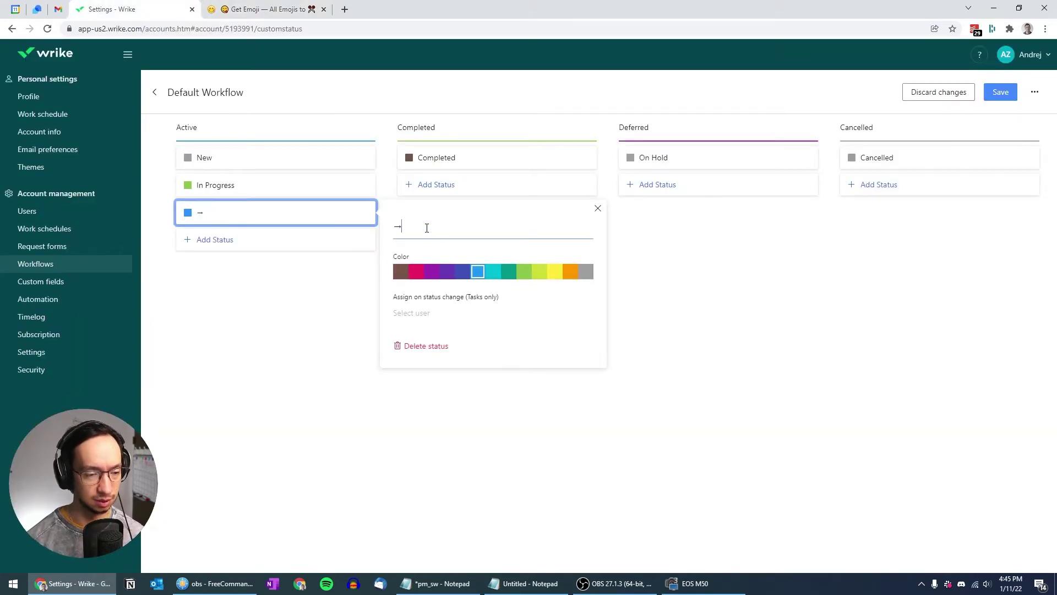
text(He)
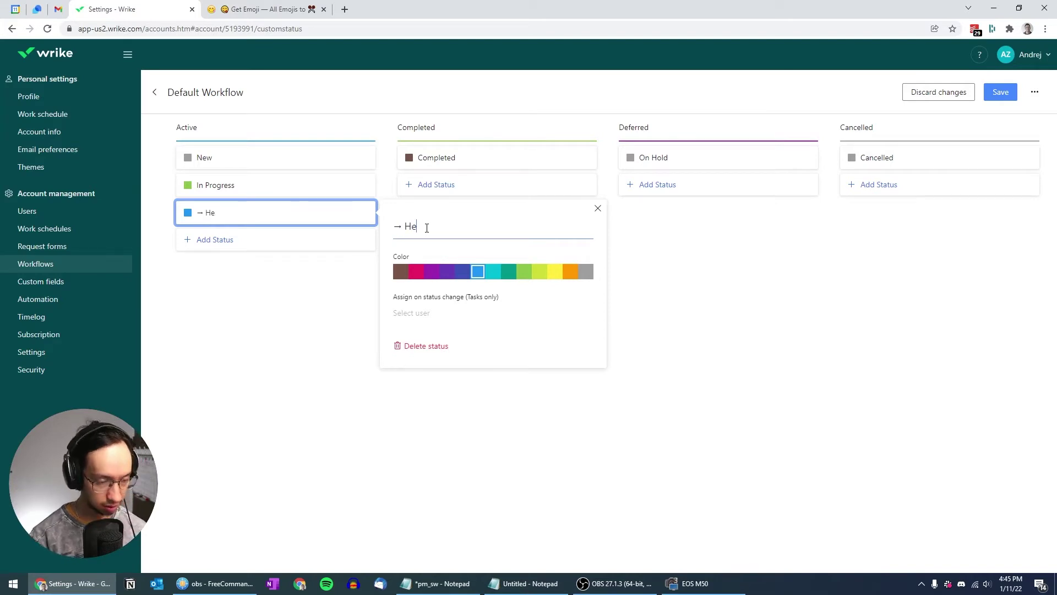
text(ads-up sent)
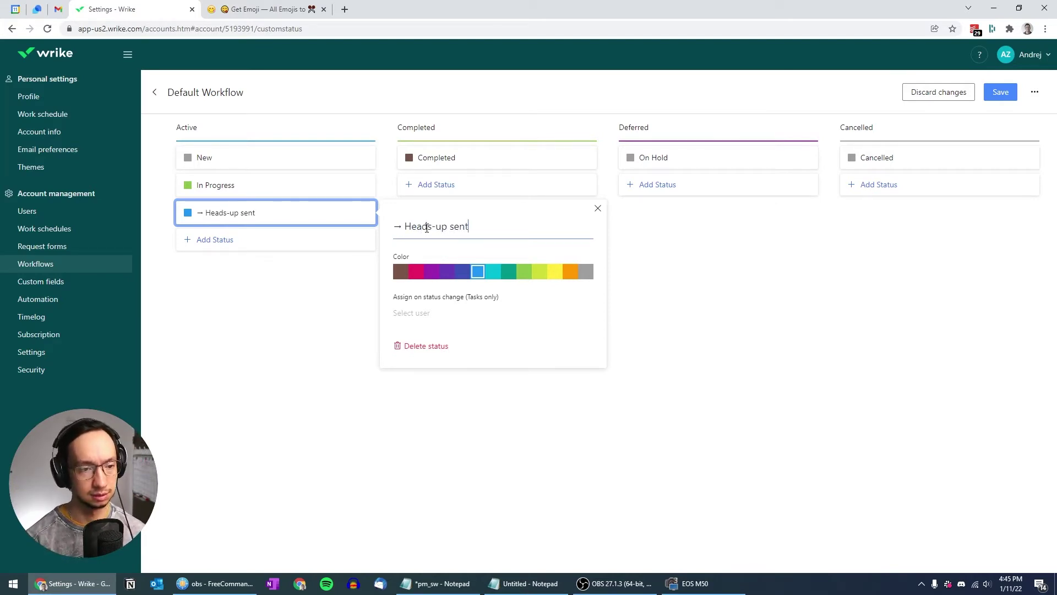
key(ctrl+a)
key(ctrl+c)
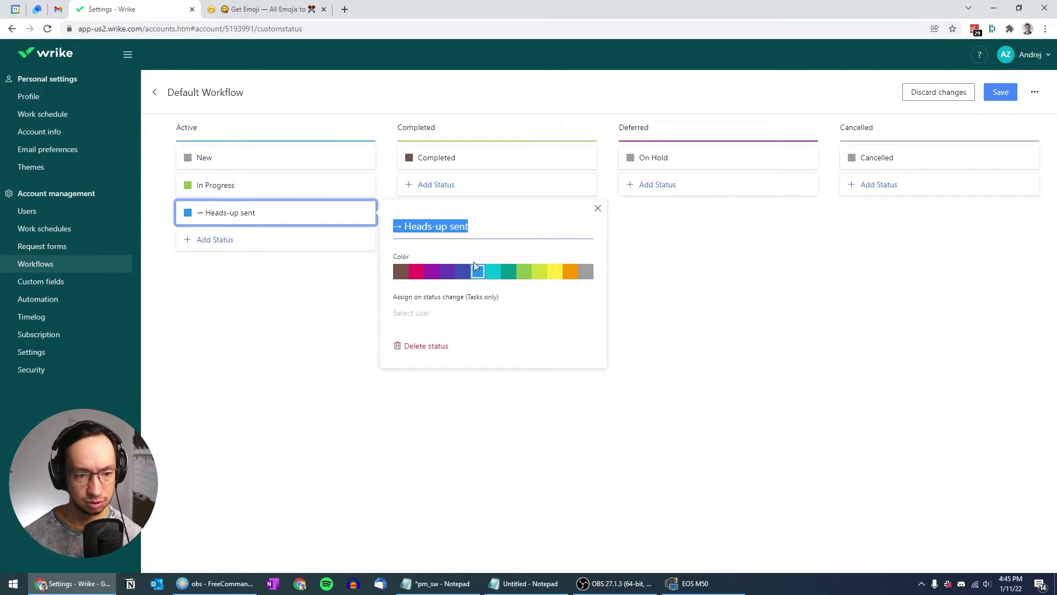
click(556, 275)
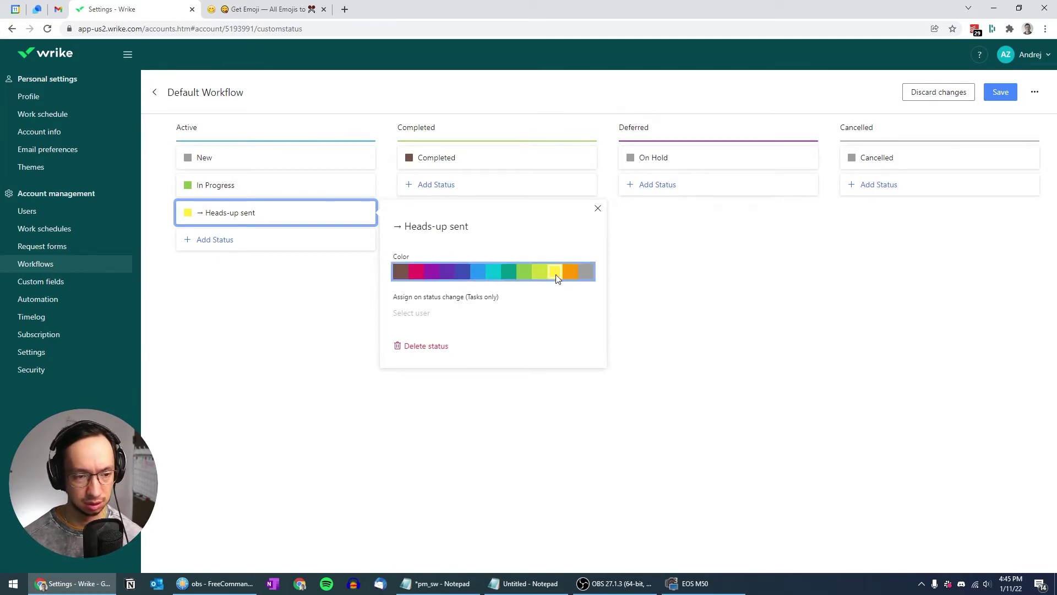
click(652, 270)
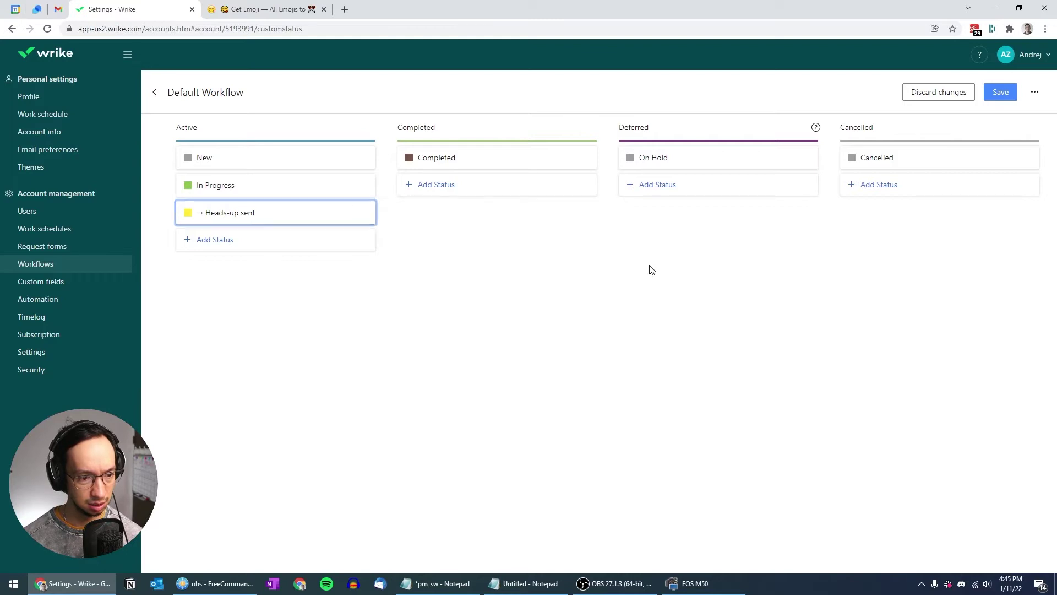
Add an orange '→ Heads-up confirmed' status to the Active group
click(215, 242)
key(ctrl+v)
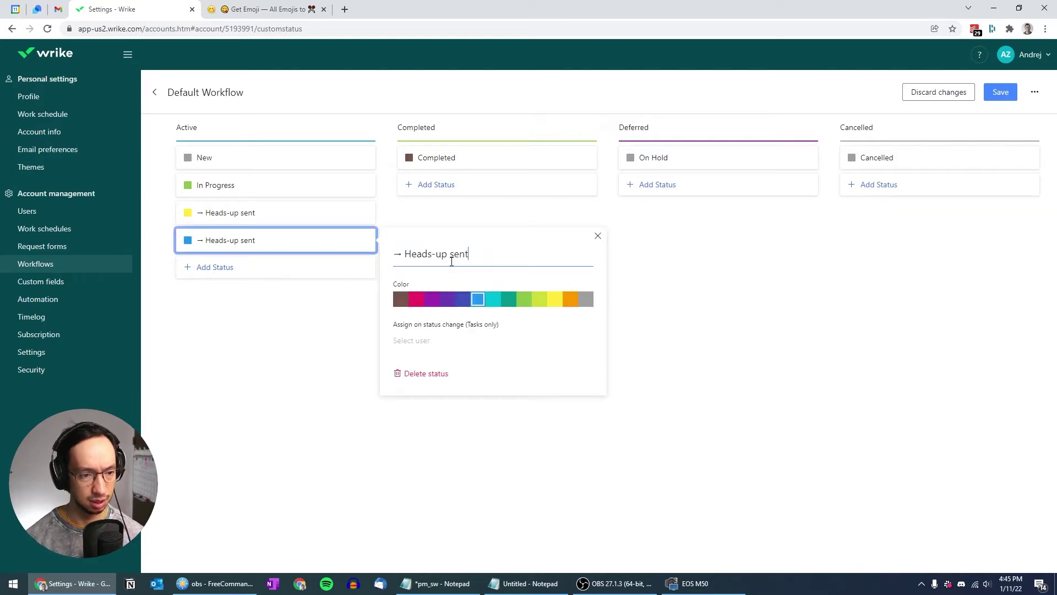
double_click(451, 262)
text(confirmed)
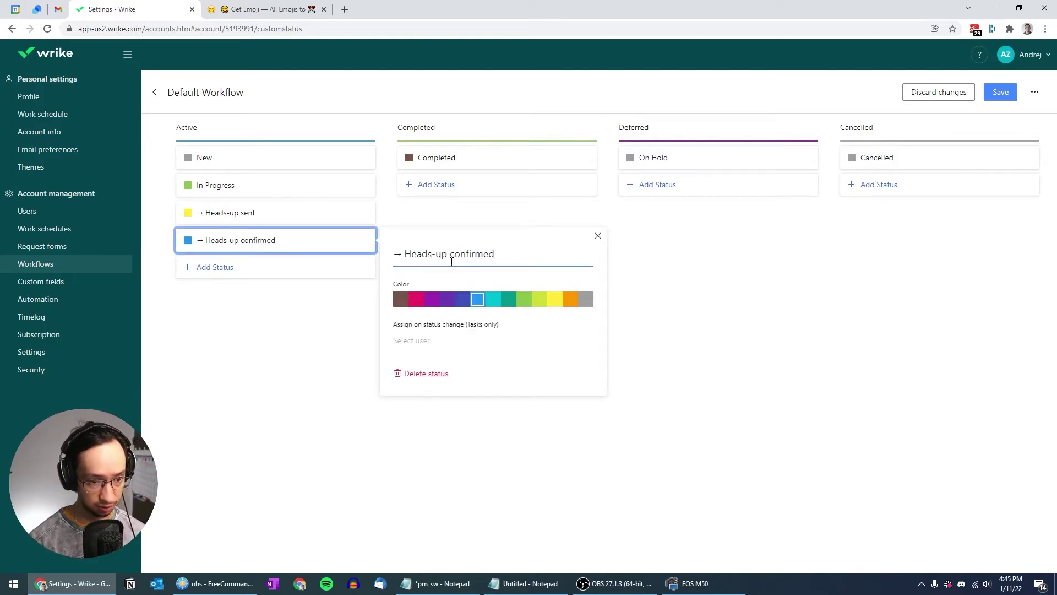
click(570, 299)
click(660, 314)
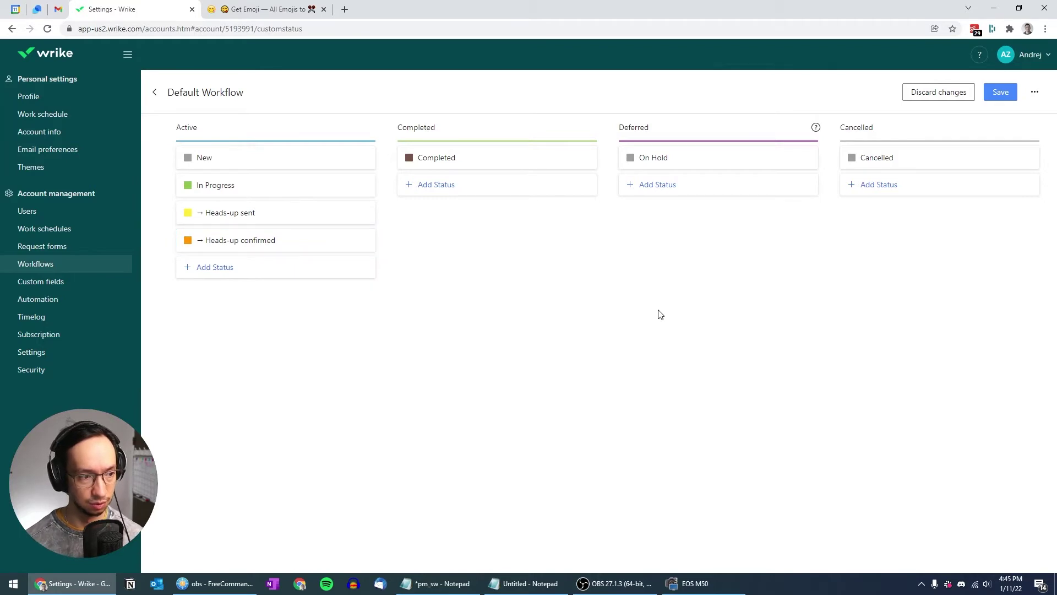
Add a purple '→ Handoff sent' status to the Active group
click(234, 267)
key(ctrl+v)
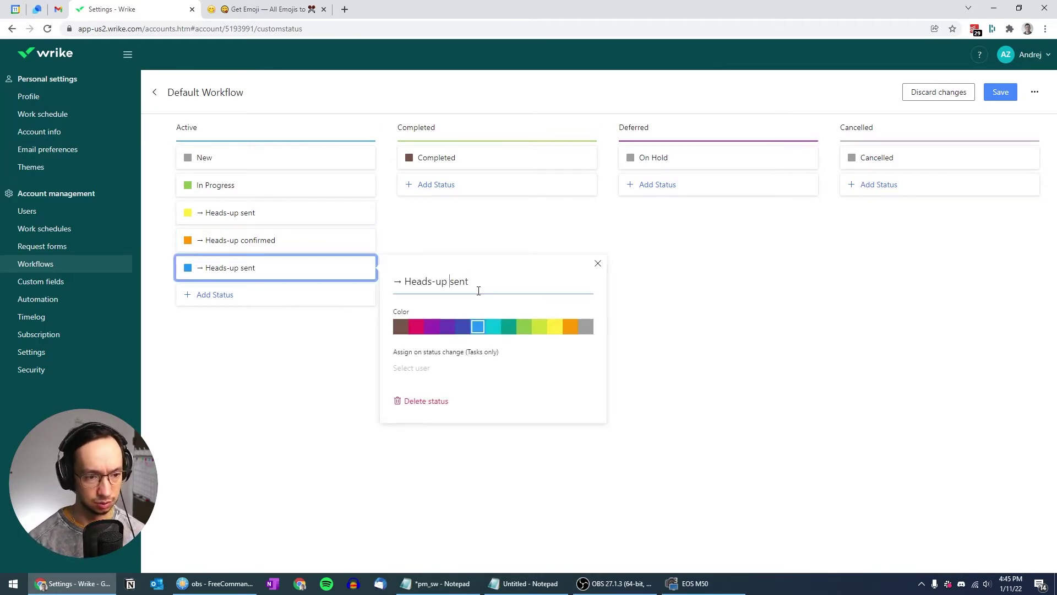
key(shift+Left)
key(shift+Left)
key(shift+Left)
key(shift+Left)
key(shift+Left)
key(shift+Left)
key(shift+Left)
key(shift+Left)
key(shift+Left)
key(shift+Right)
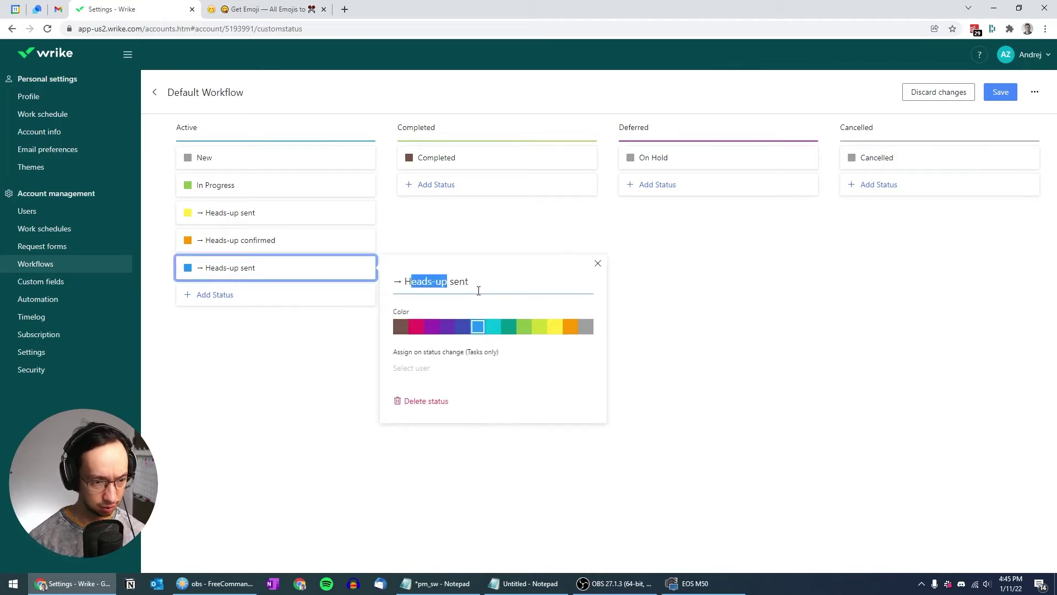
text(andoff)
key(ctrl+a)
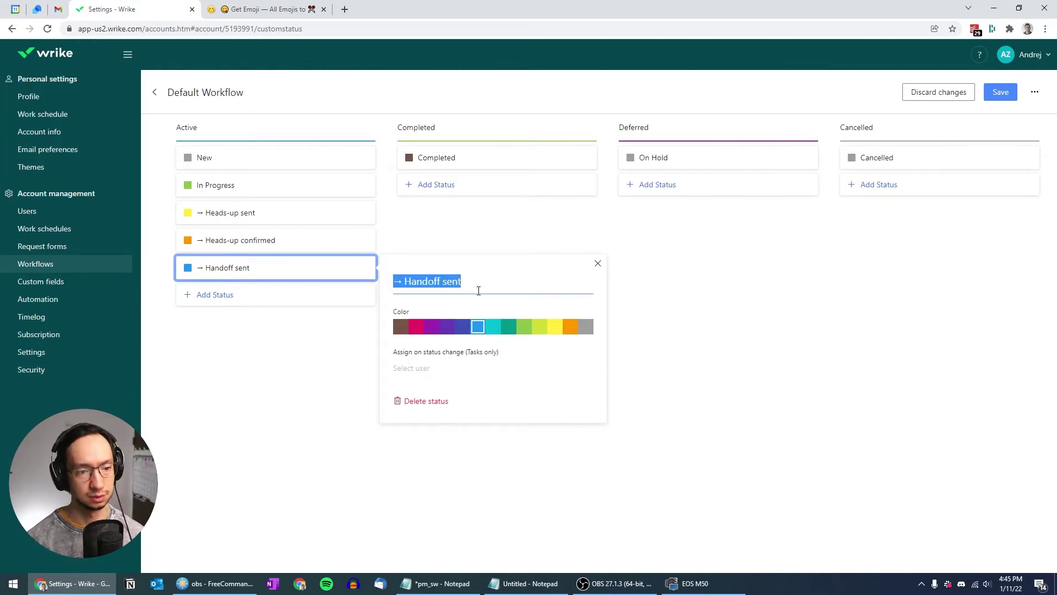
click(432, 327)
click(689, 328)
Add a purple '→ Handoff confirmed' status to the Active group
click(223, 296)
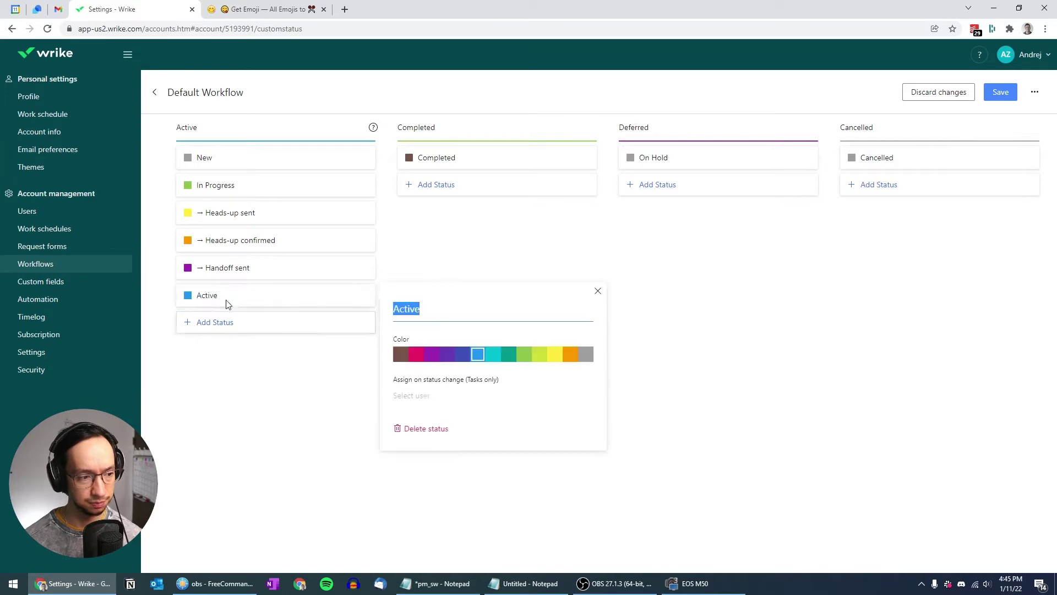
text(→ Handoff sent)
key(BackSpace)
key(BackSpace)
key(BackSpace)
key(BackSpace)
text(confirmed)
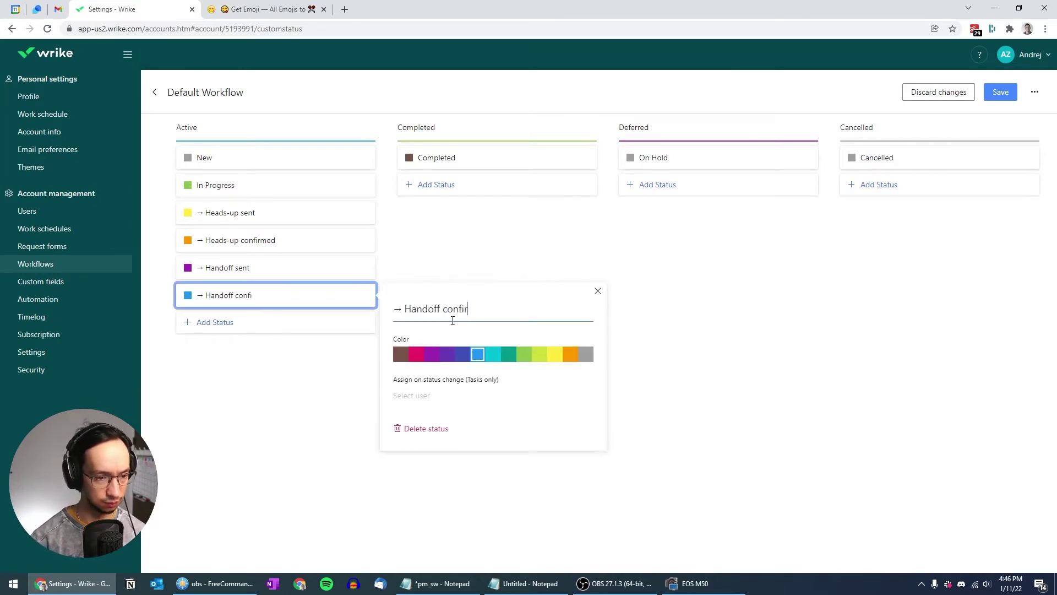
click(451, 354)
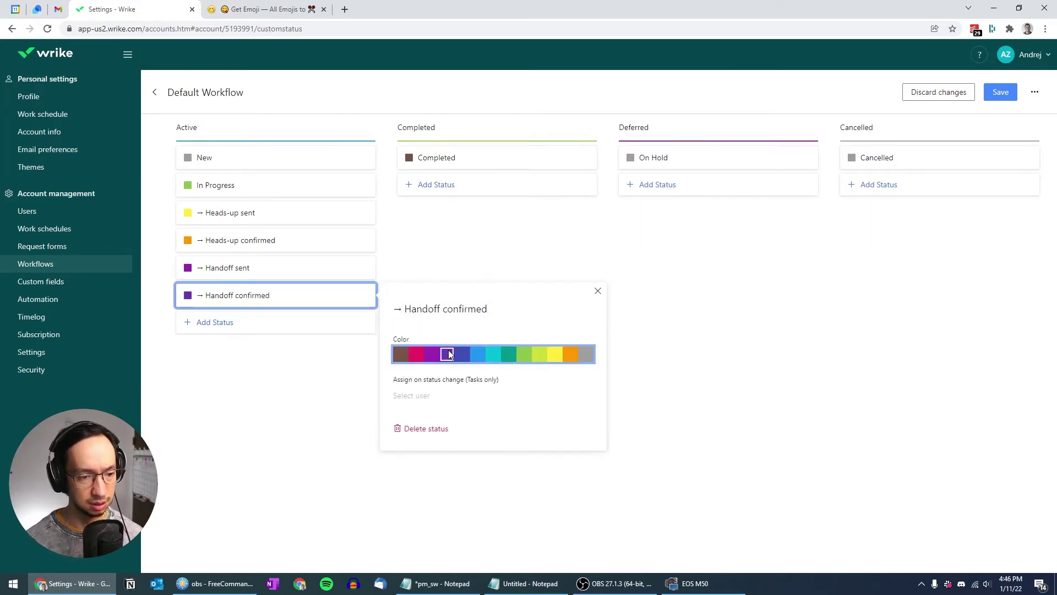
click(697, 336)
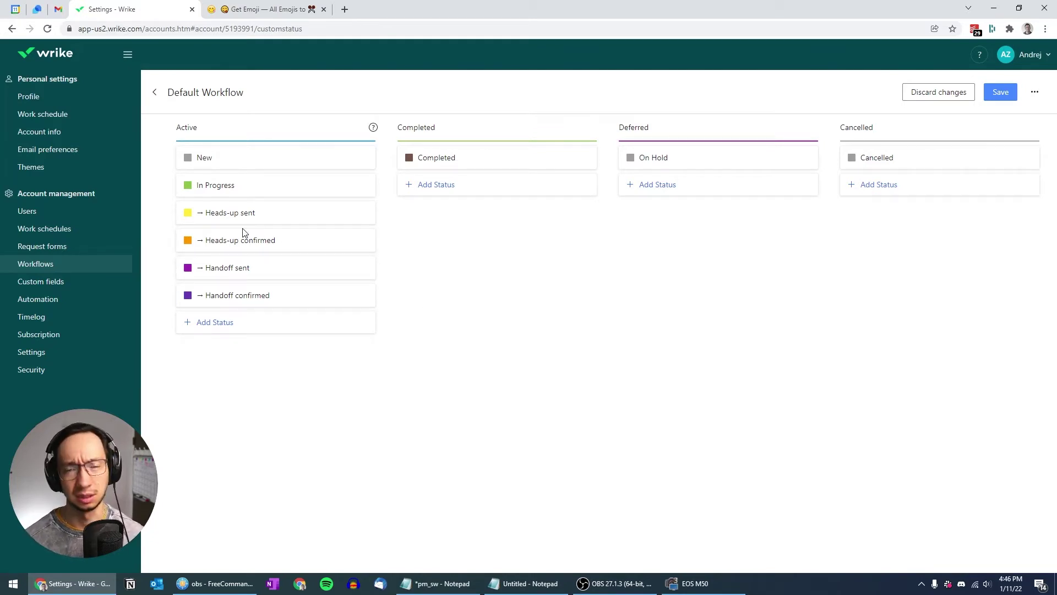
Move '→ Heads-up sent' up just below New and save the Default Workflow
mouse_move(207, 214)
mouse_down()
mouse_move(224, 177)
mouse_move(221, 219)
mouse_up()
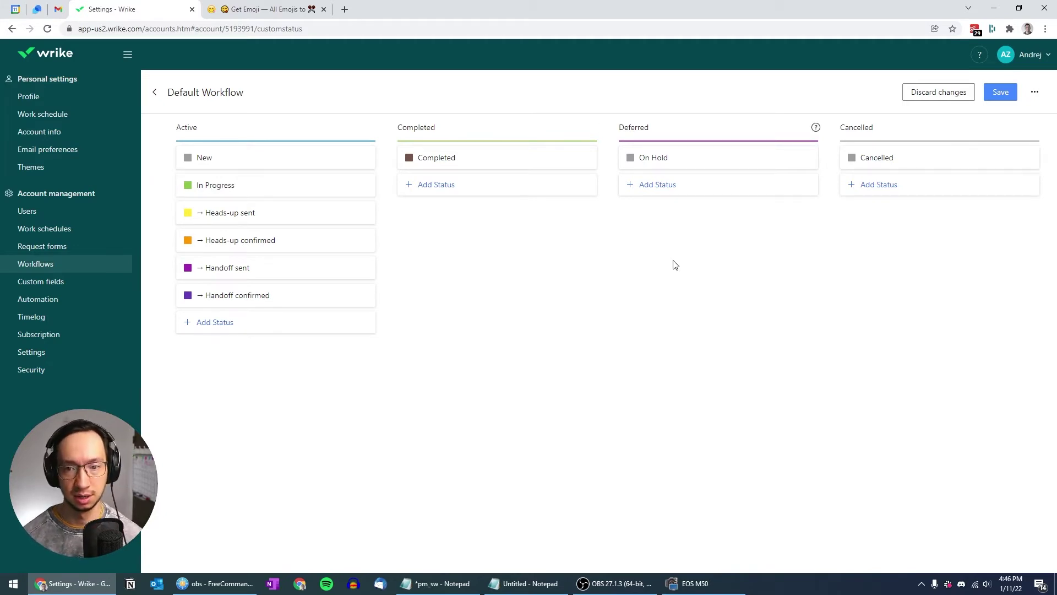
click(1002, 93)
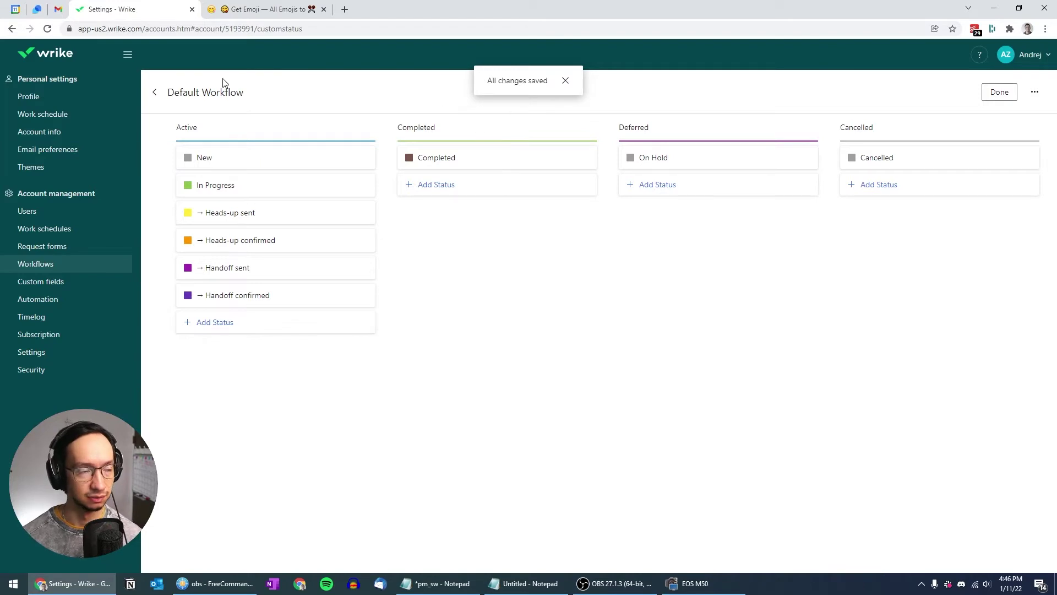
click(1047, 60)
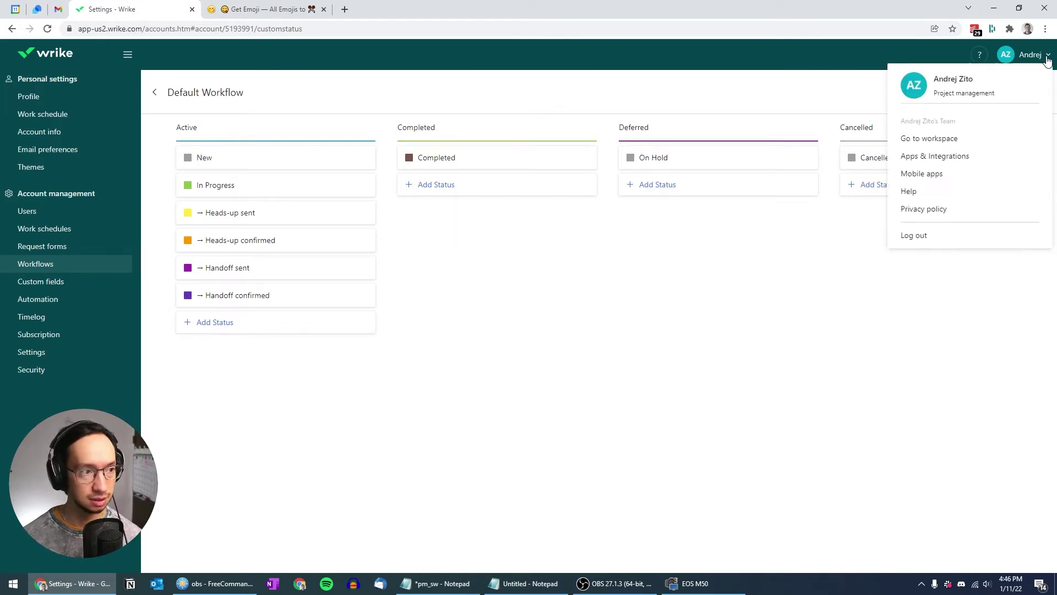
Return to the workspace, dismiss the notification and tour prompts, and open Project A in LA Team
click(941, 138)
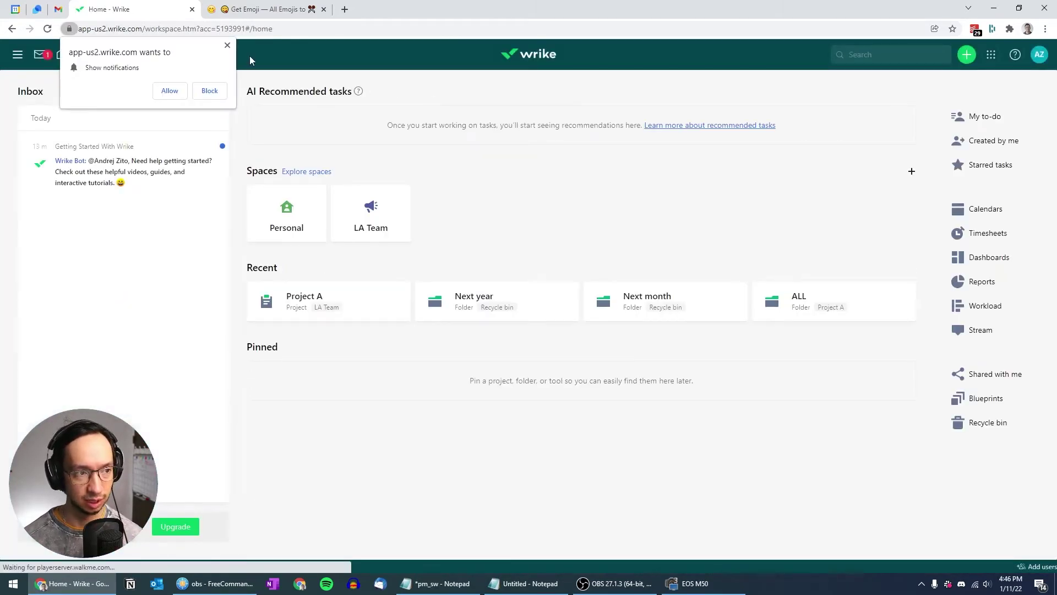
click(227, 44)
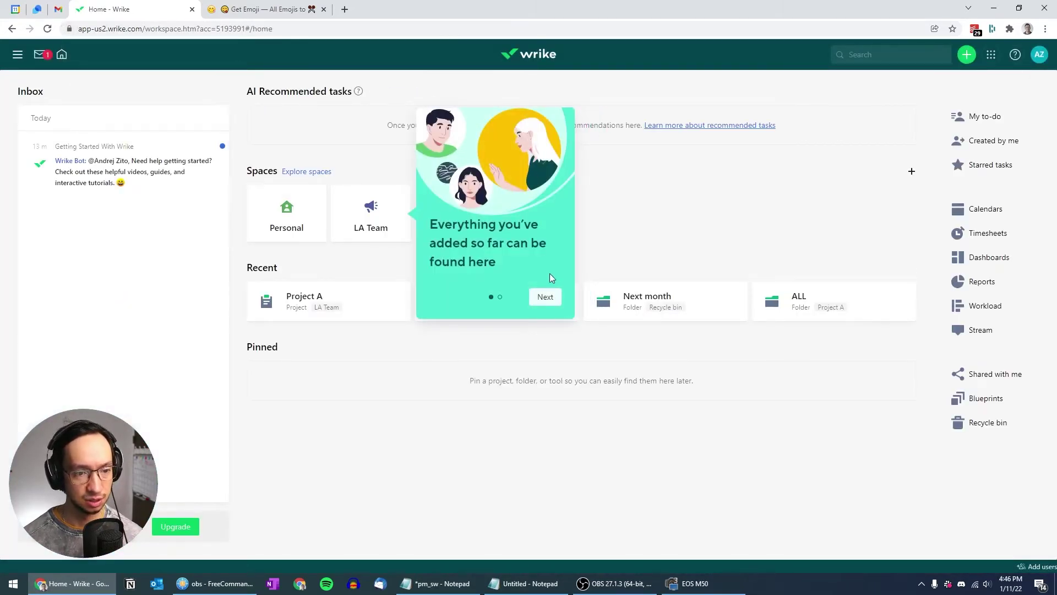
click(548, 299)
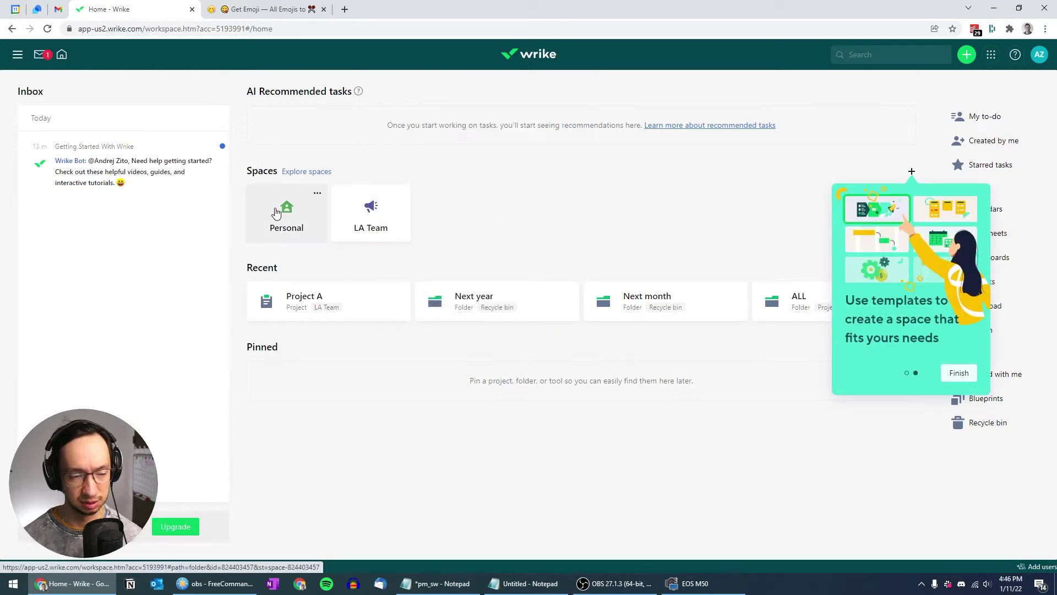
click(385, 210)
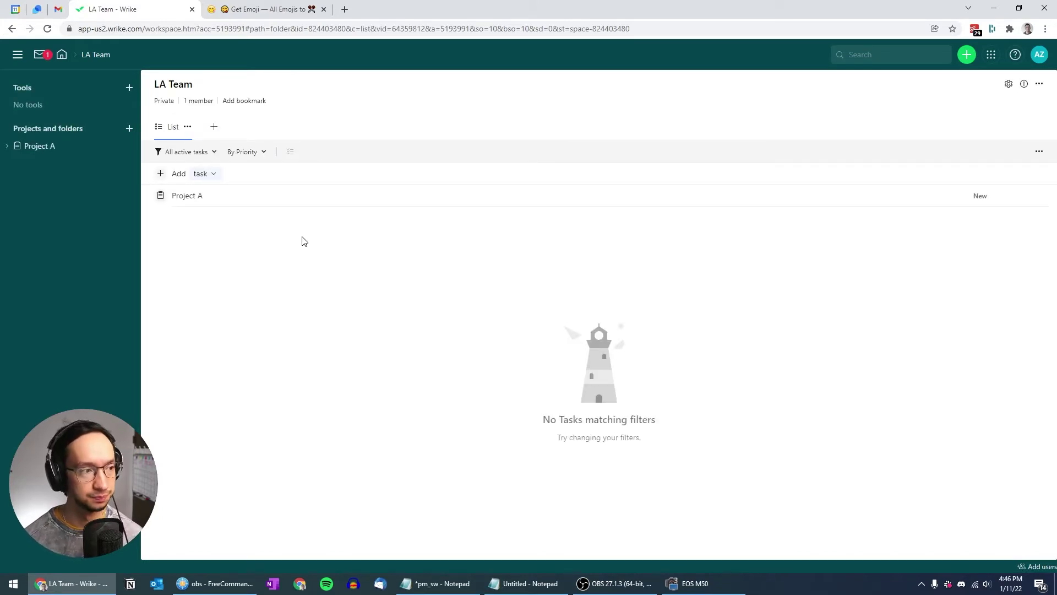
click(36, 148)
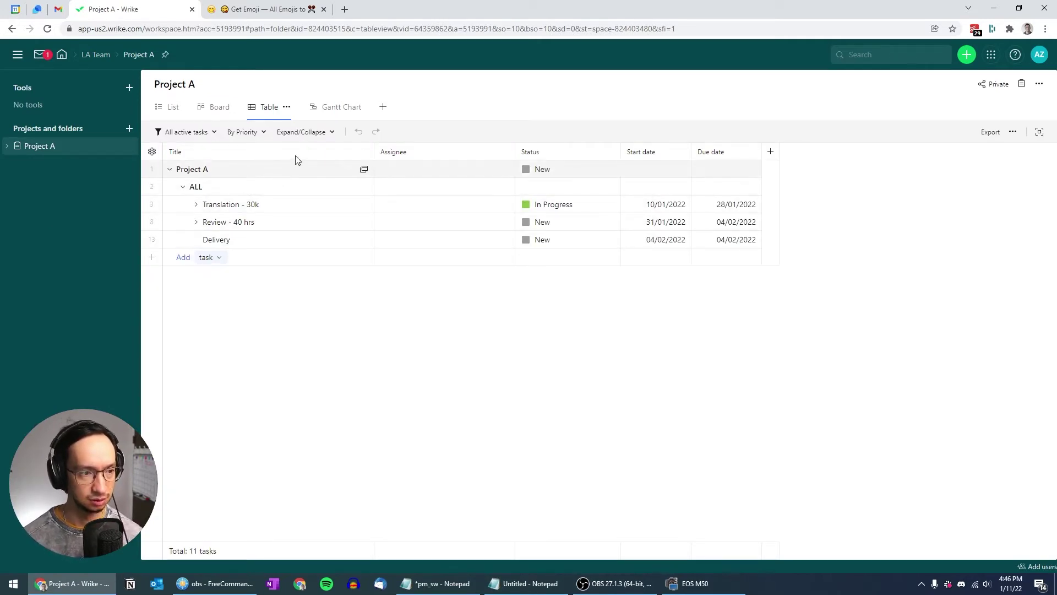
Expand all of Project A's task groups and set the project's status to In Progress
click(313, 133)
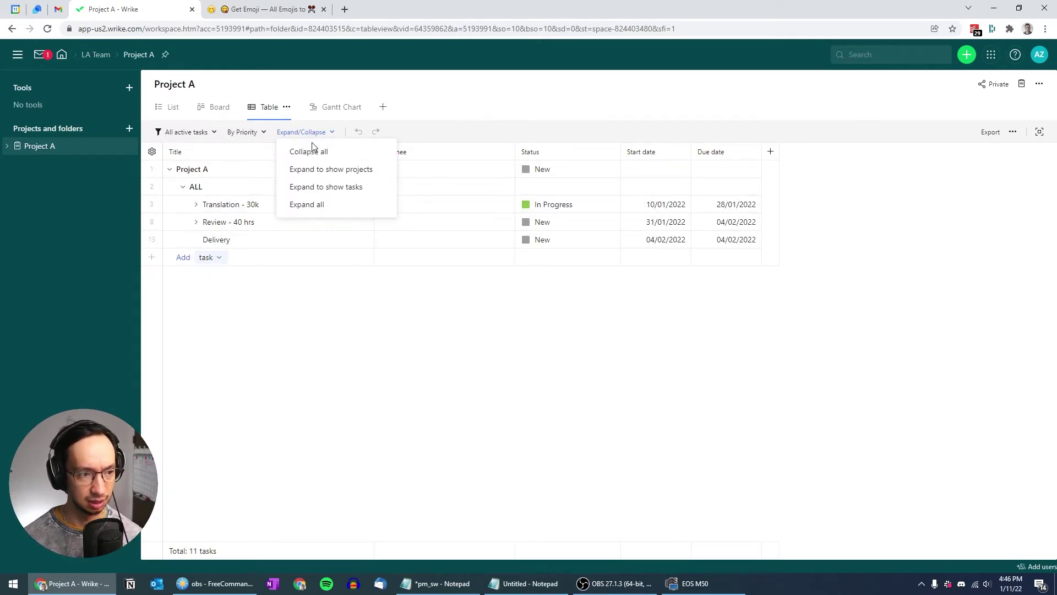
click(314, 205)
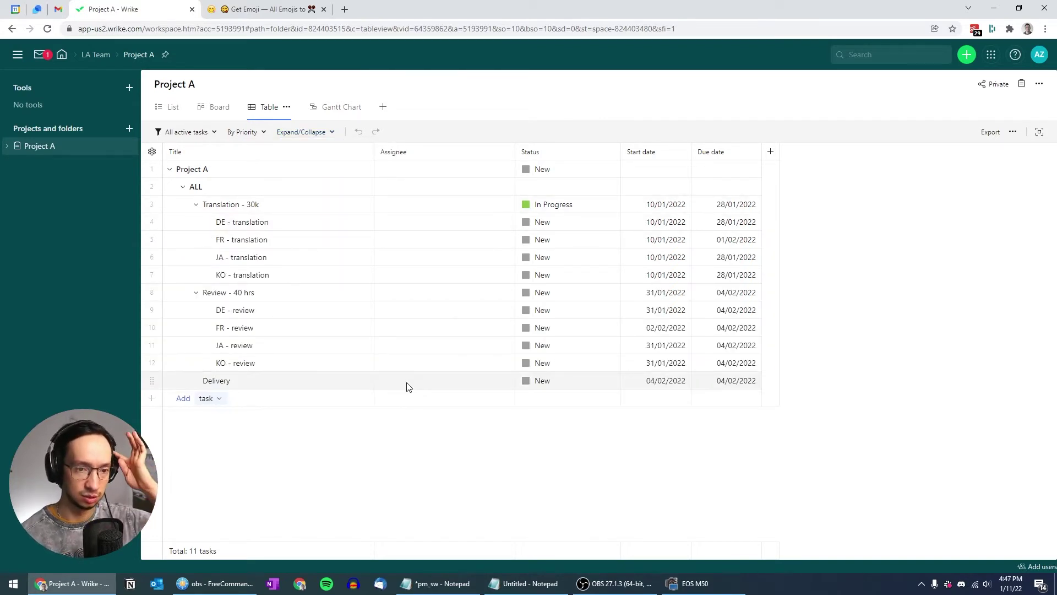
click(562, 179)
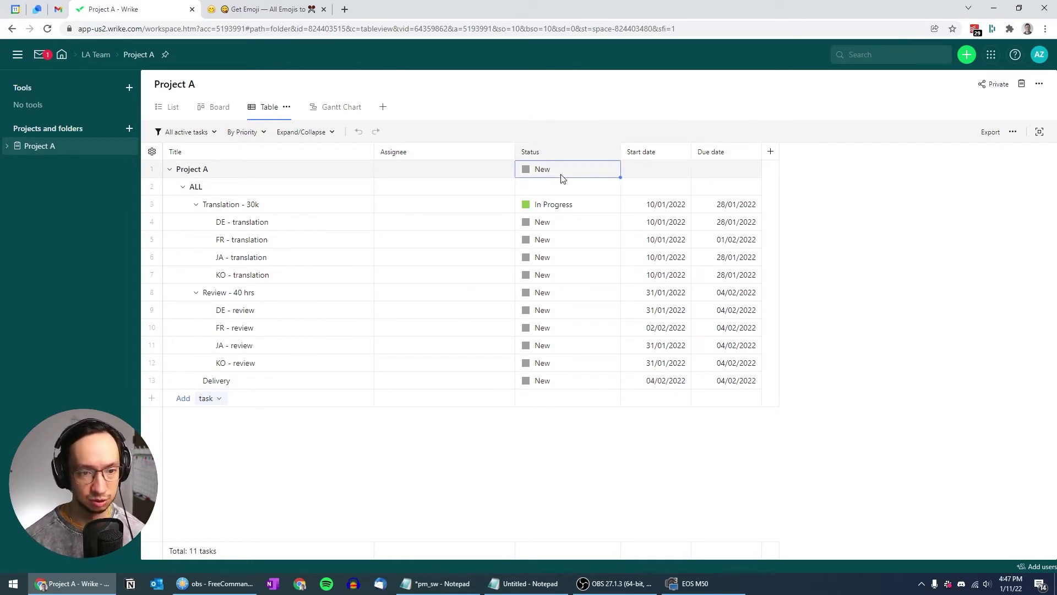
click(562, 175)
click(553, 205)
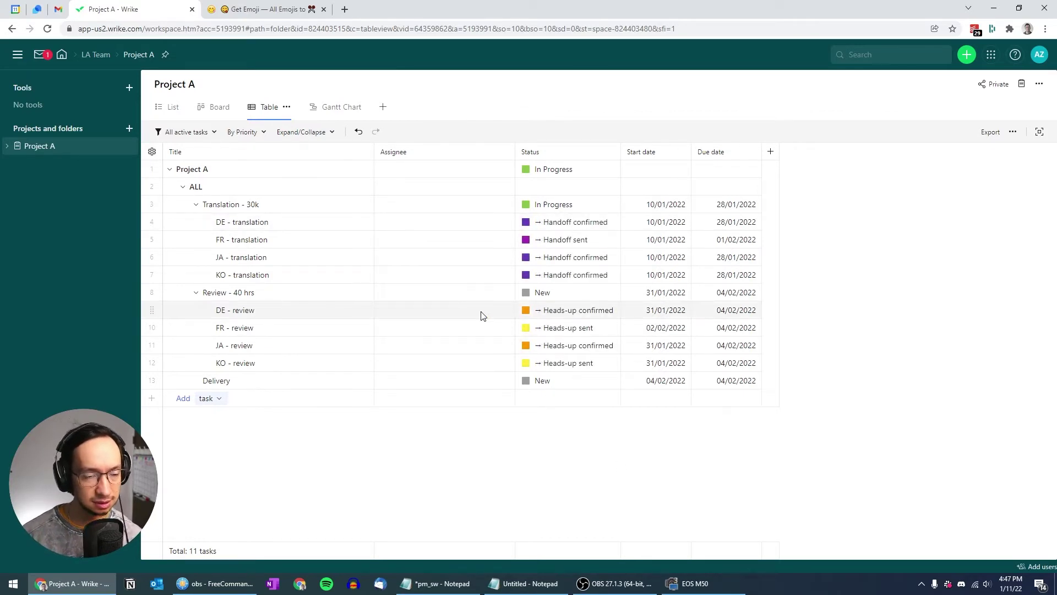
Assign the account owner to Project A, Translation - 30k, Review - 40 hrs and Delivery
click(420, 172)
click(424, 199)
click(475, 446)
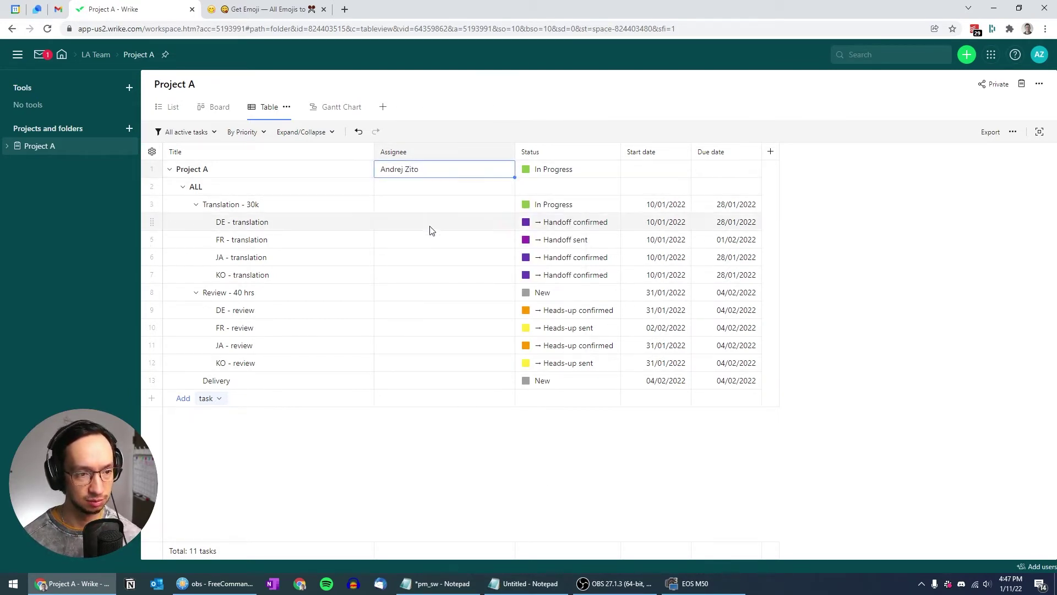
key(Down)
key(Down)
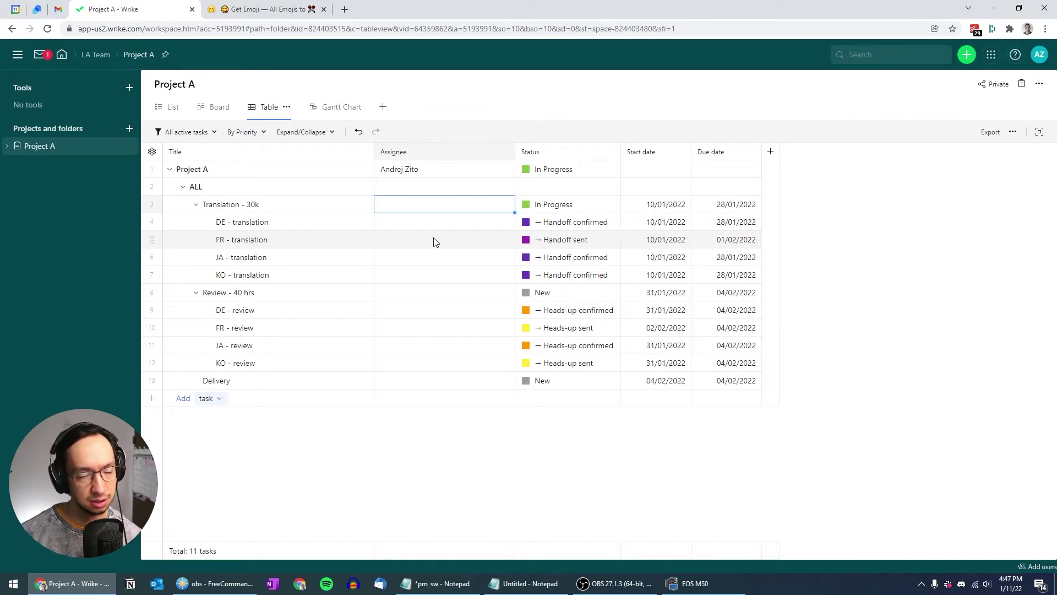
text(Andrej Zito)
key(Down)
key(Down)
key(Down)
key(Down)
key(Down)
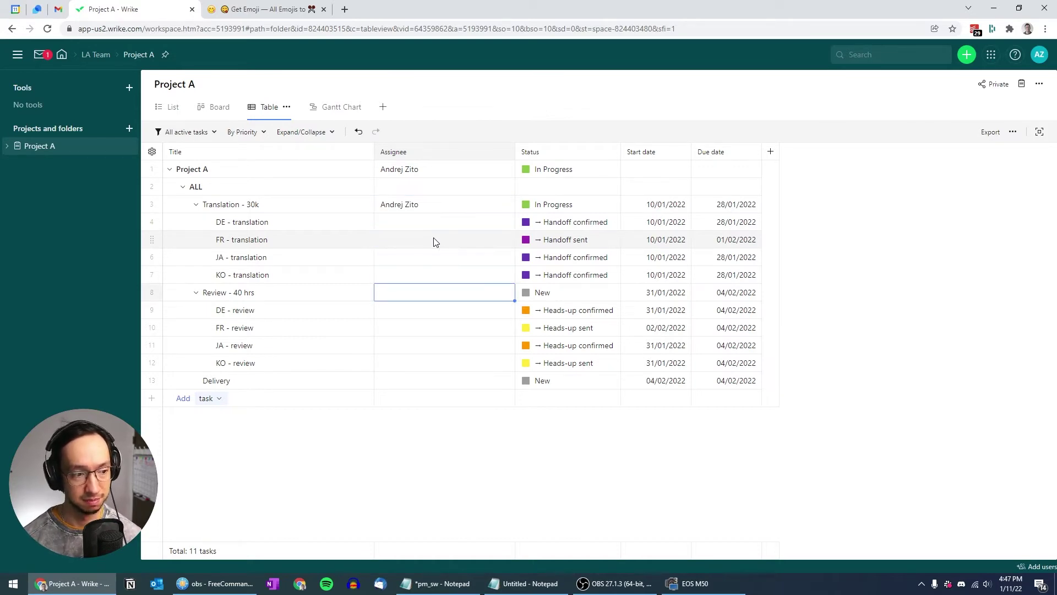
text(Andrej Zito)
key(Down)
key(Down)
key(Down)
key(Down)
key(Down)
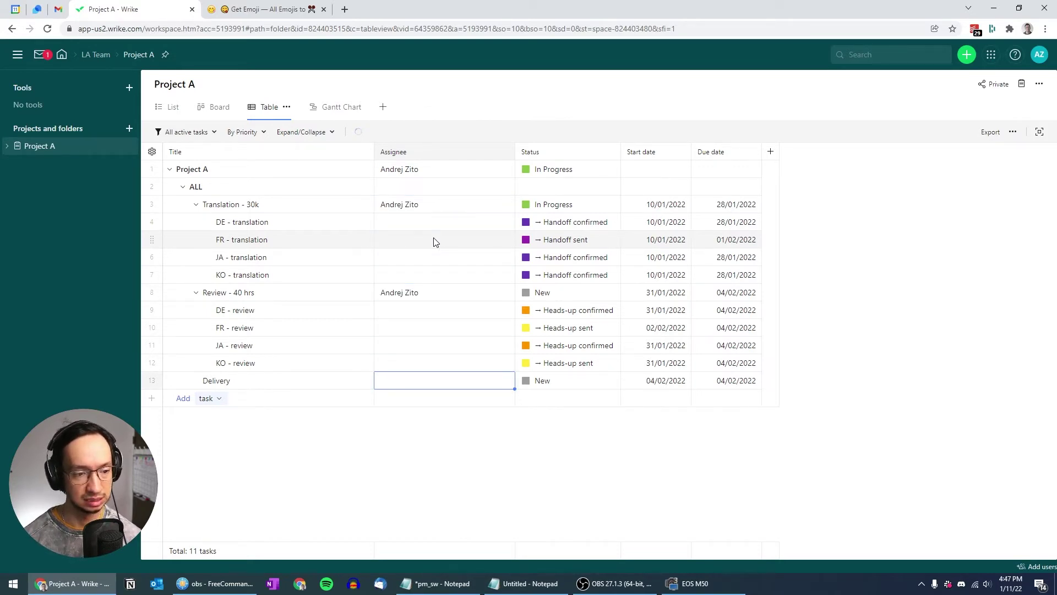
text(Andrej Zito)
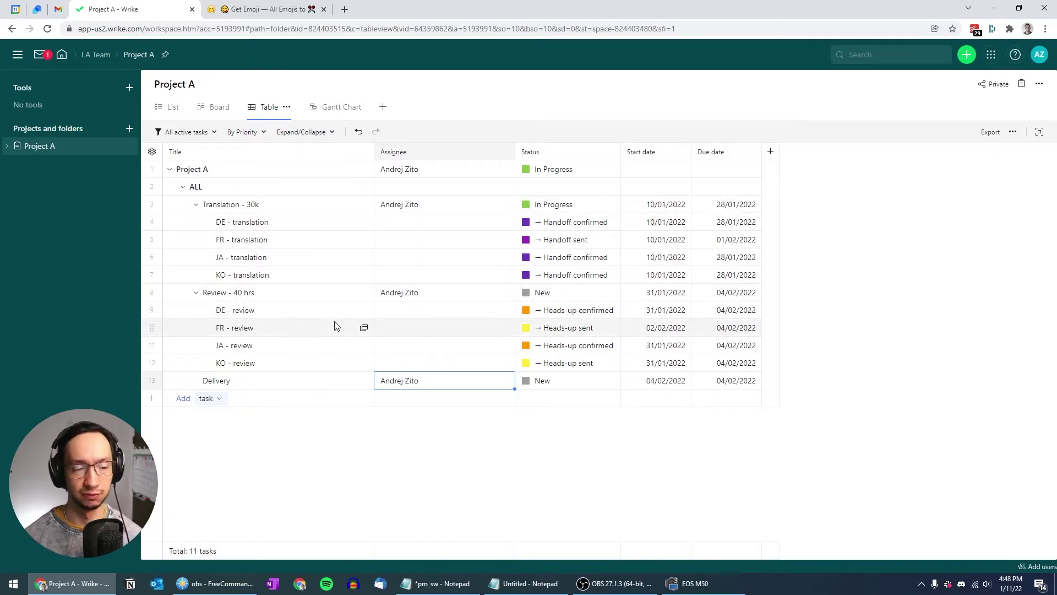
Assign invited collaborators to DE - translation and JA - translation, dismissing the task-shared notices
click(477, 222)
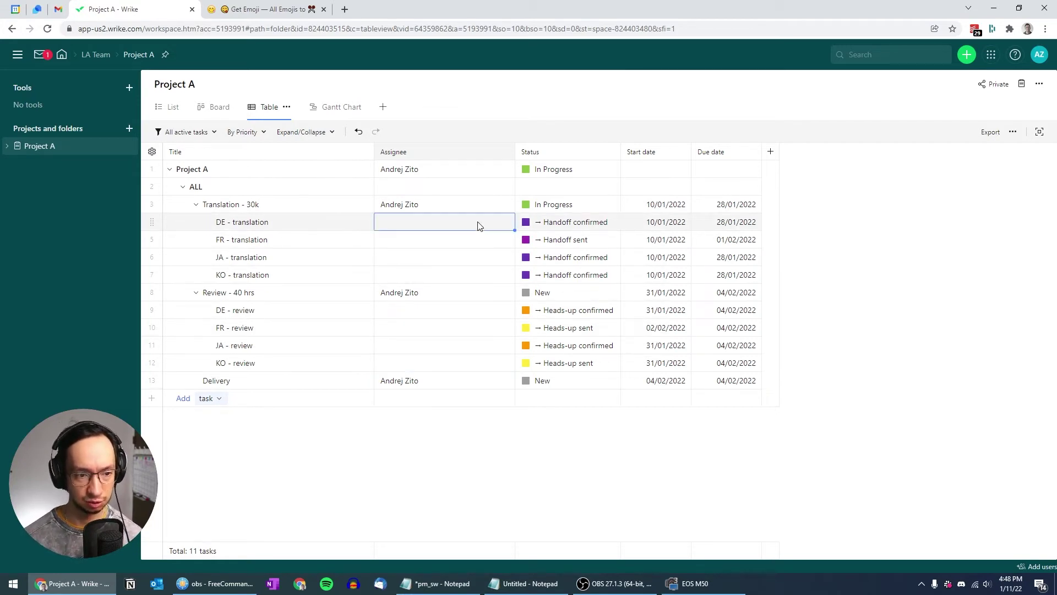
click(478, 222)
click(438, 313)
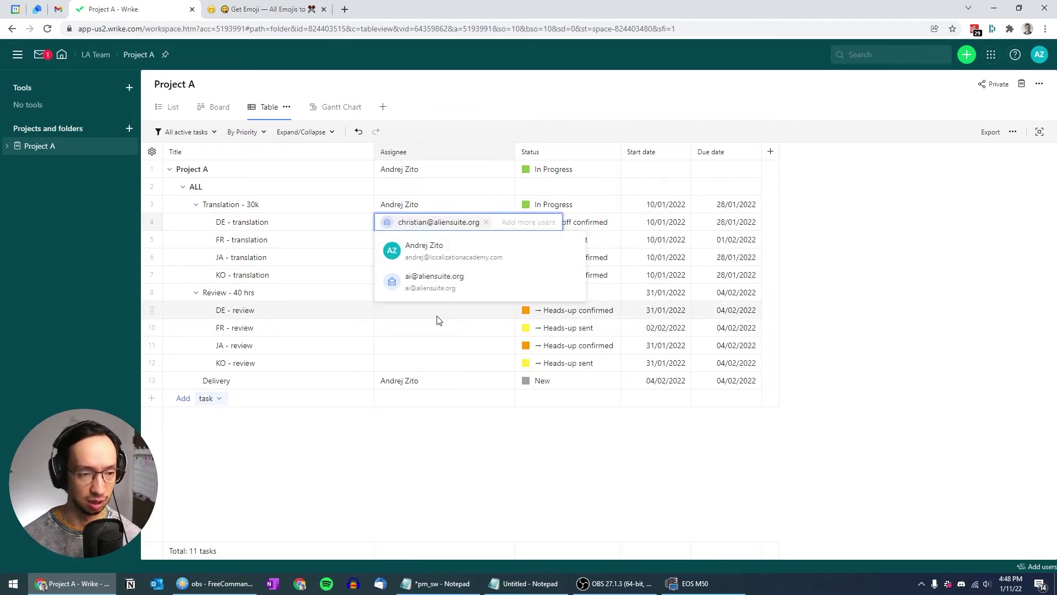
click(504, 445)
click(404, 259)
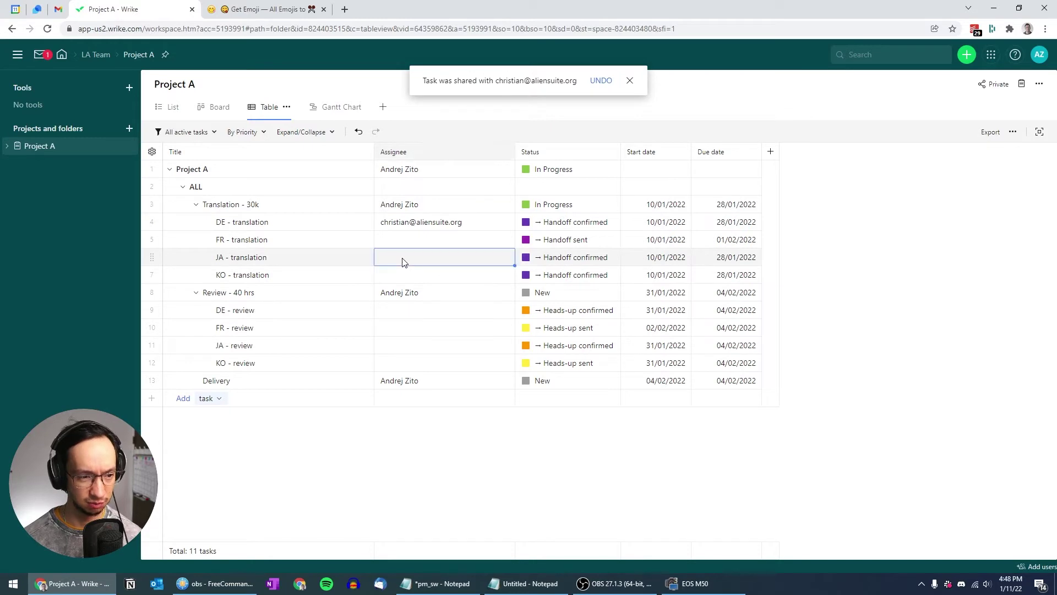
click(404, 259)
click(417, 318)
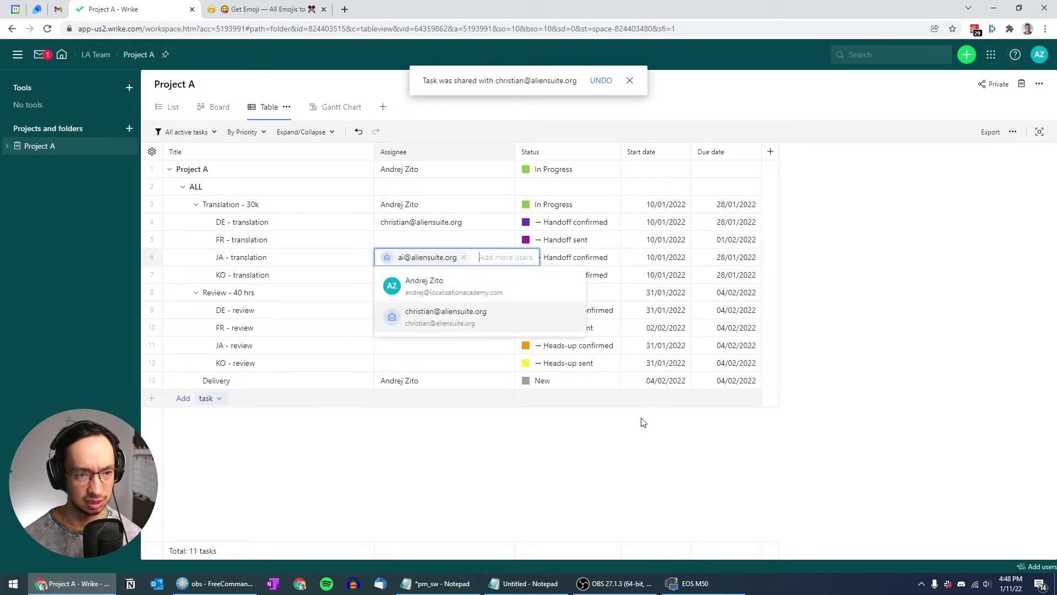
click(618, 449)
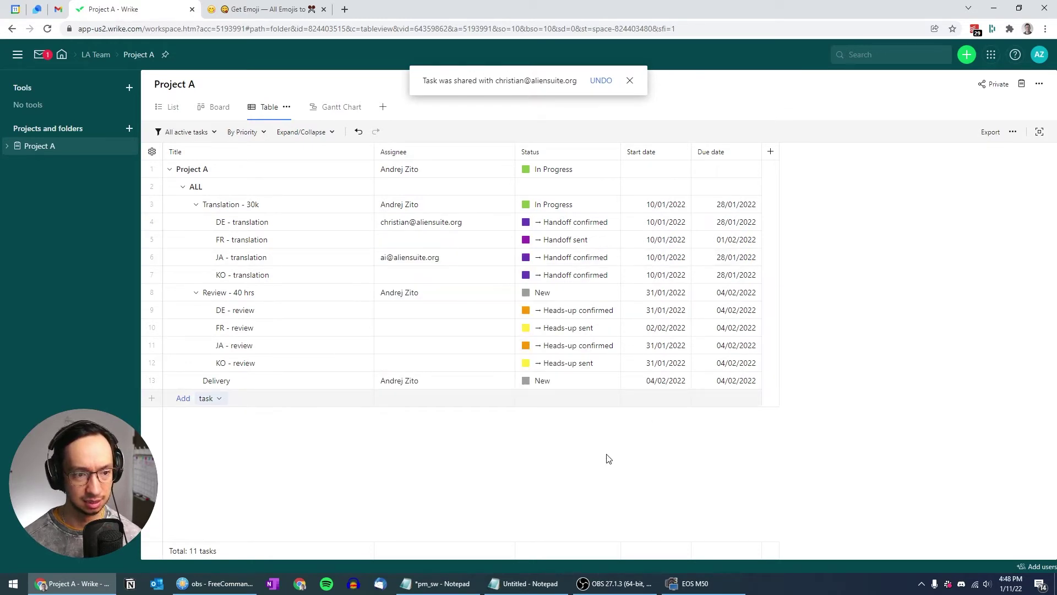
click(630, 80)
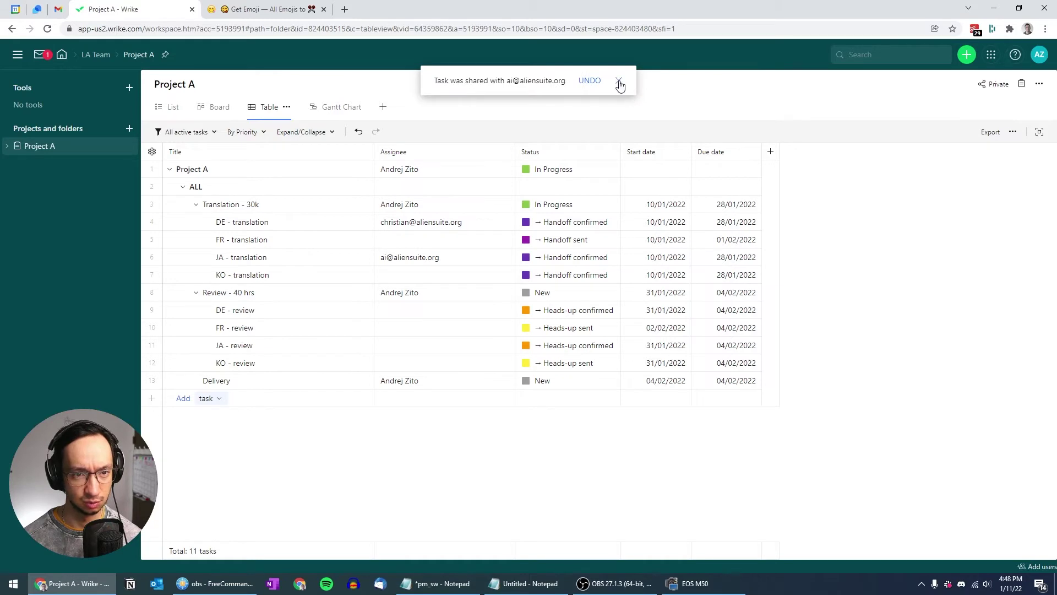
click(619, 81)
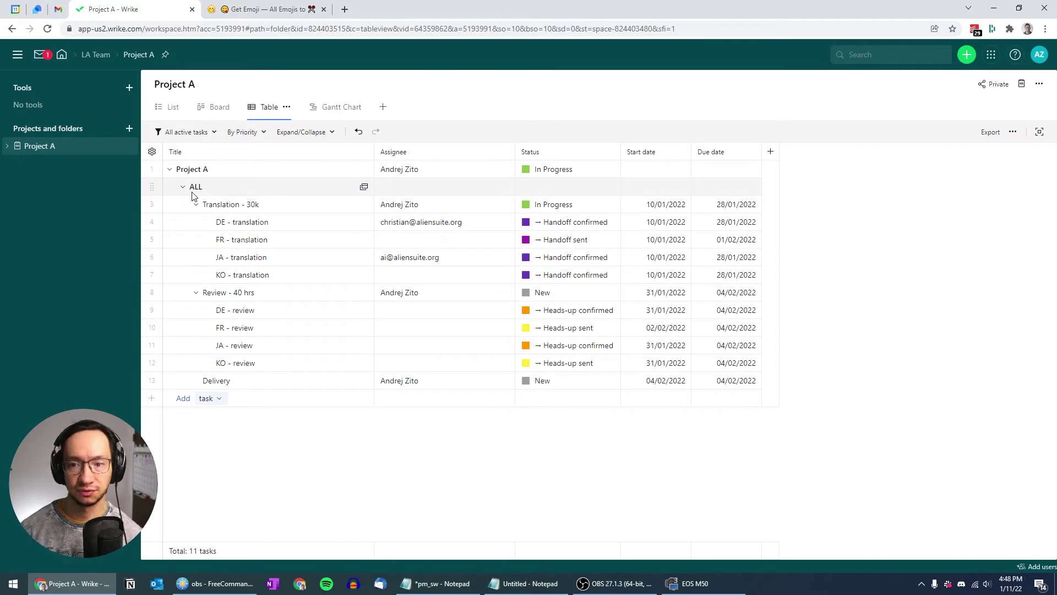
Switch the task filter to All tasks, keep By Priority sorting, and reorder JA - translation
click(211, 138)
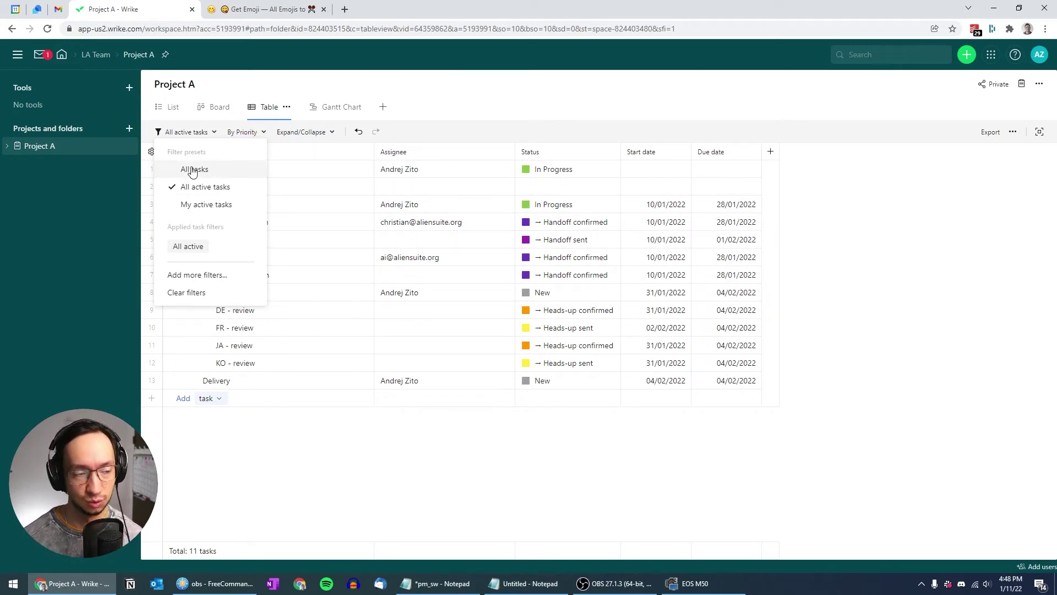
click(194, 171)
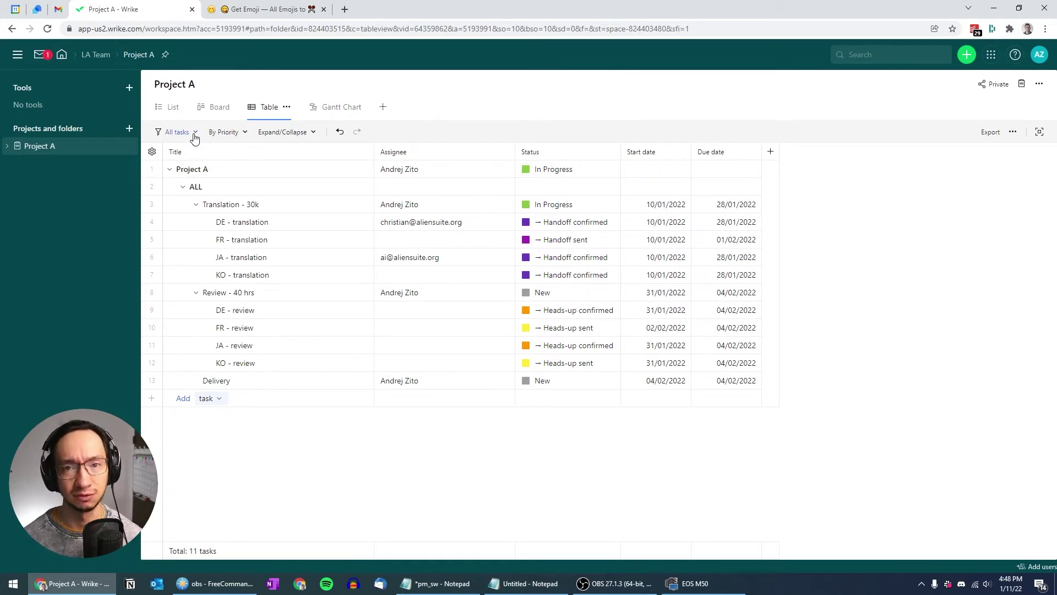
click(243, 134)
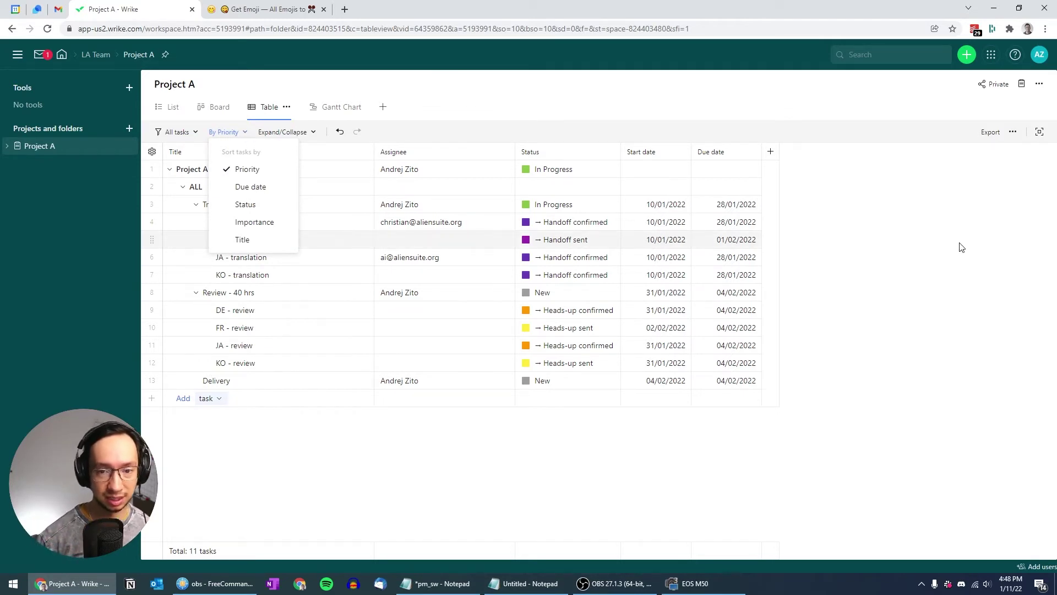
click(892, 246)
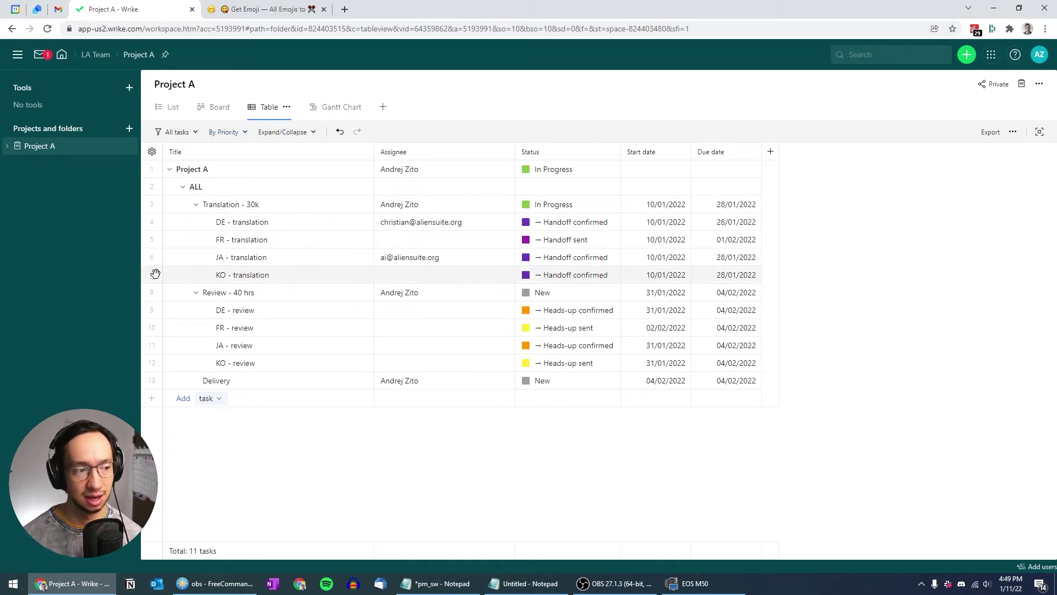
mouse_move(153, 259)
mouse_down()
mouse_move(154, 242)
mouse_move(187, 240)
mouse_move(151, 267)
mouse_up()
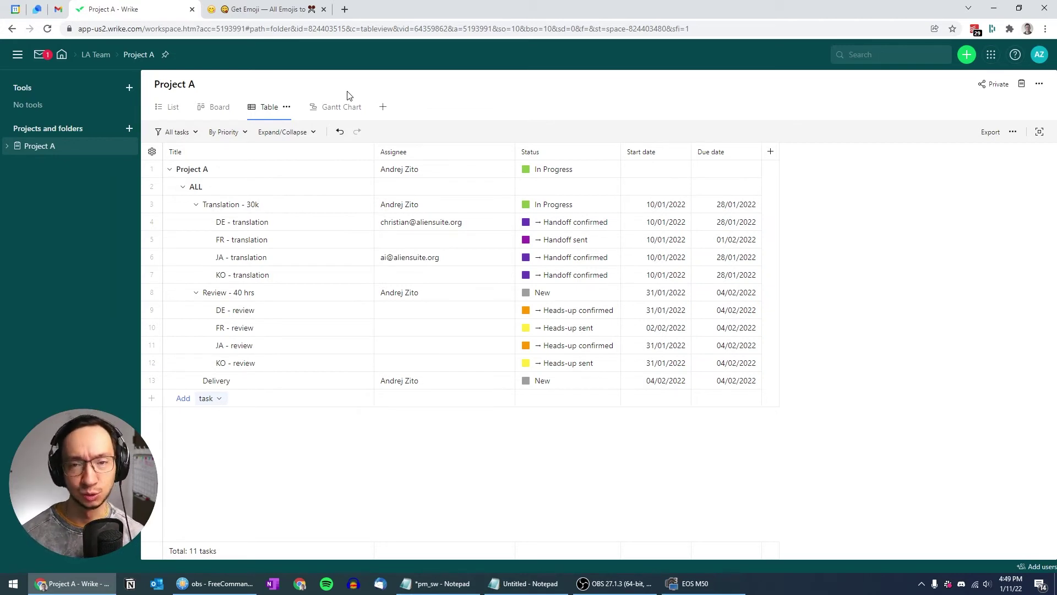
click(343, 106)
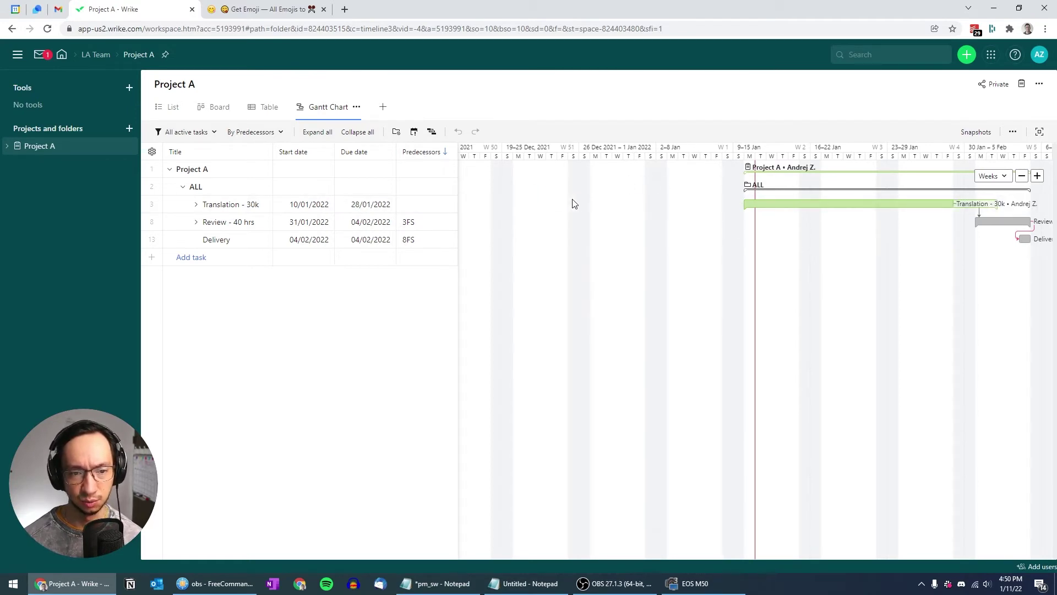
scroll(577, 205, right, 5)
scroll(575, 206, left, 2)
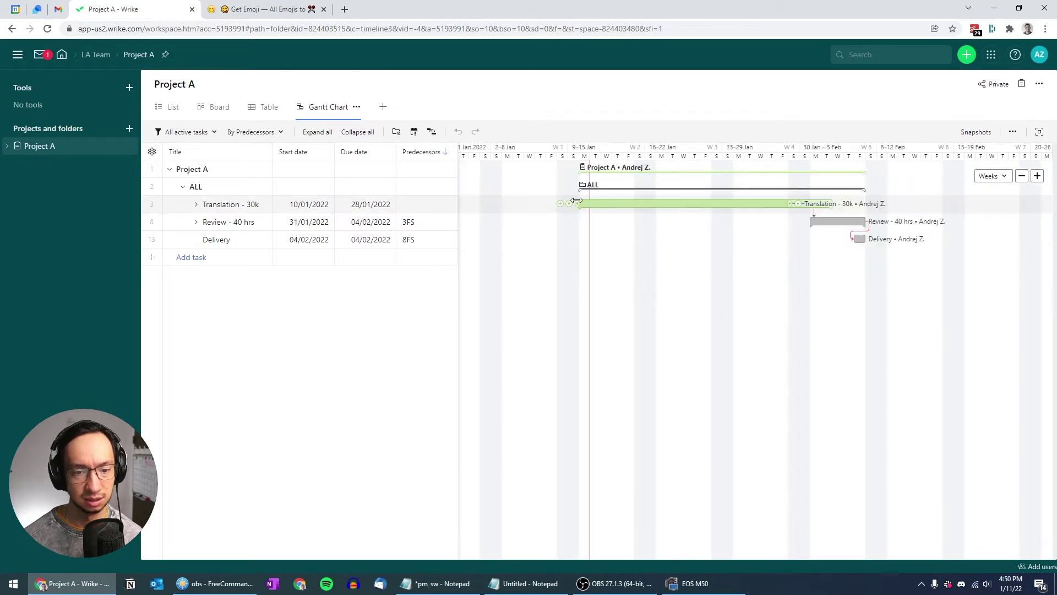
drag(543, 281, 536, 259)
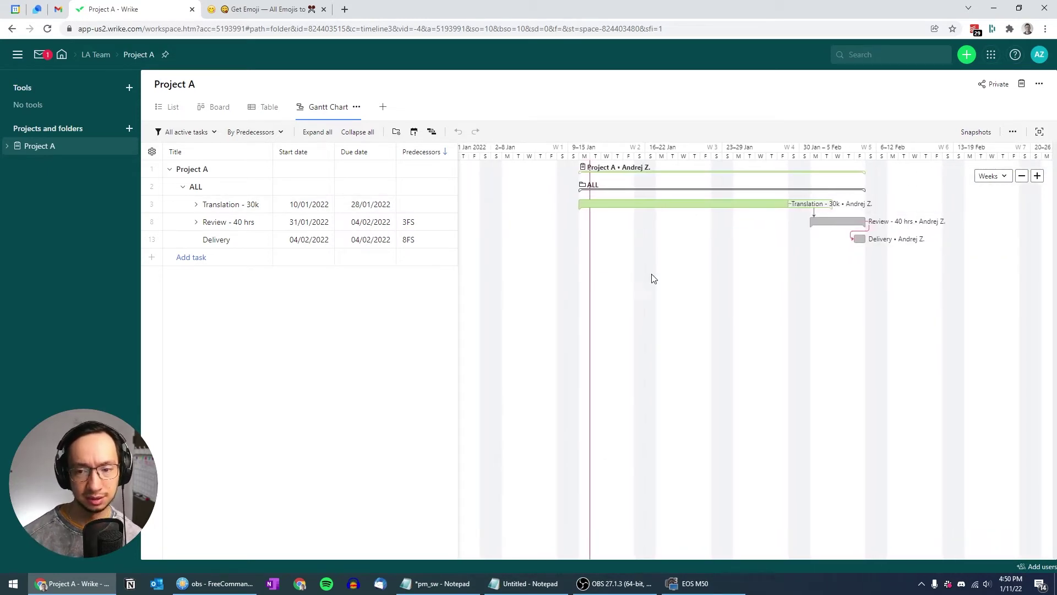
drag(663, 276, 646, 276)
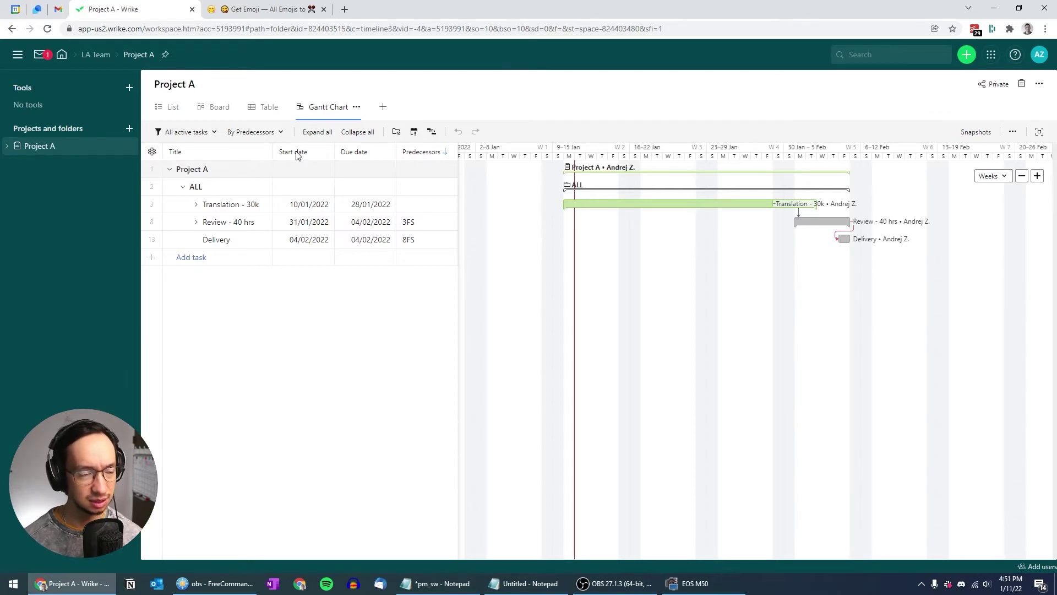
Hide the Predecessors, Start date and Due date columns in Project A's Gantt task list
click(151, 156)
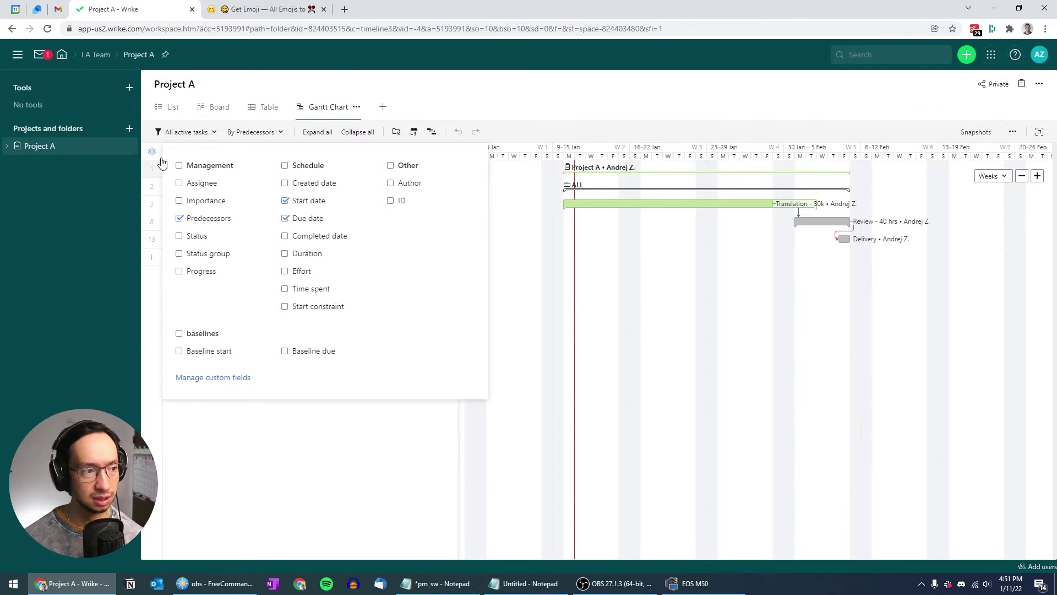
click(180, 218)
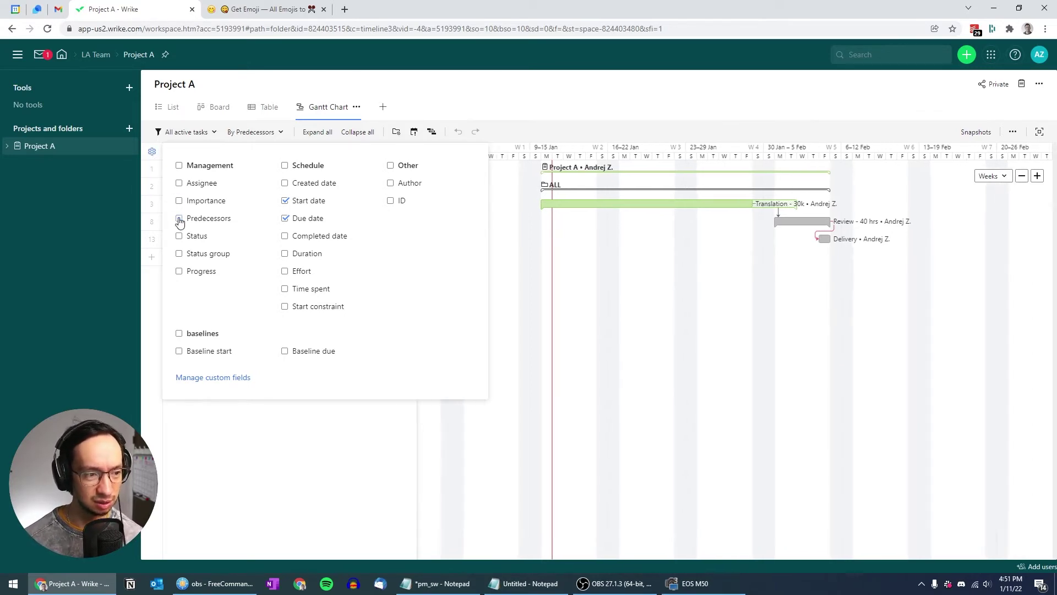
click(285, 201)
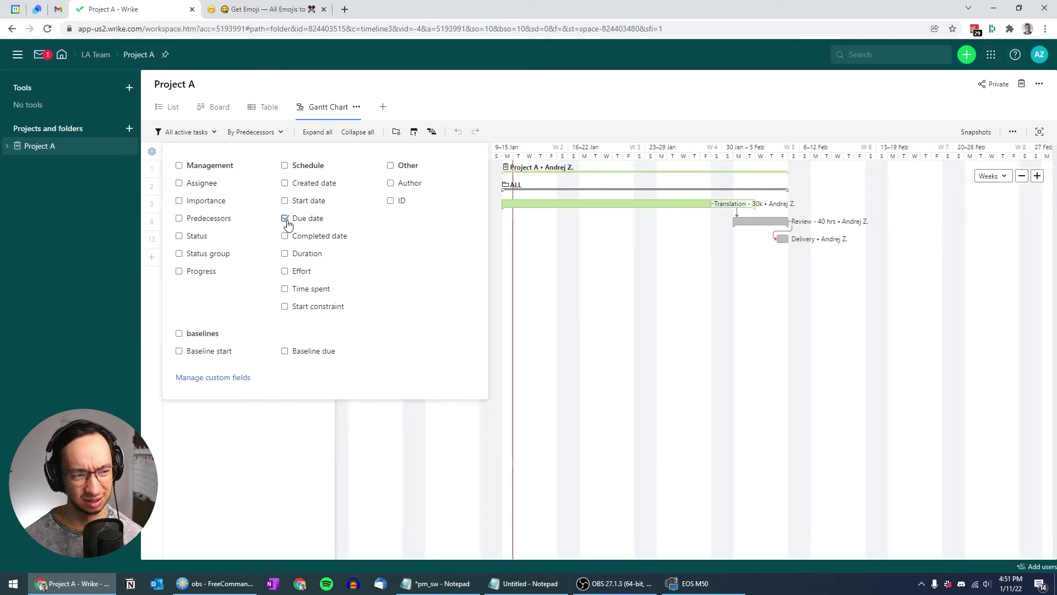
click(286, 218)
click(578, 268)
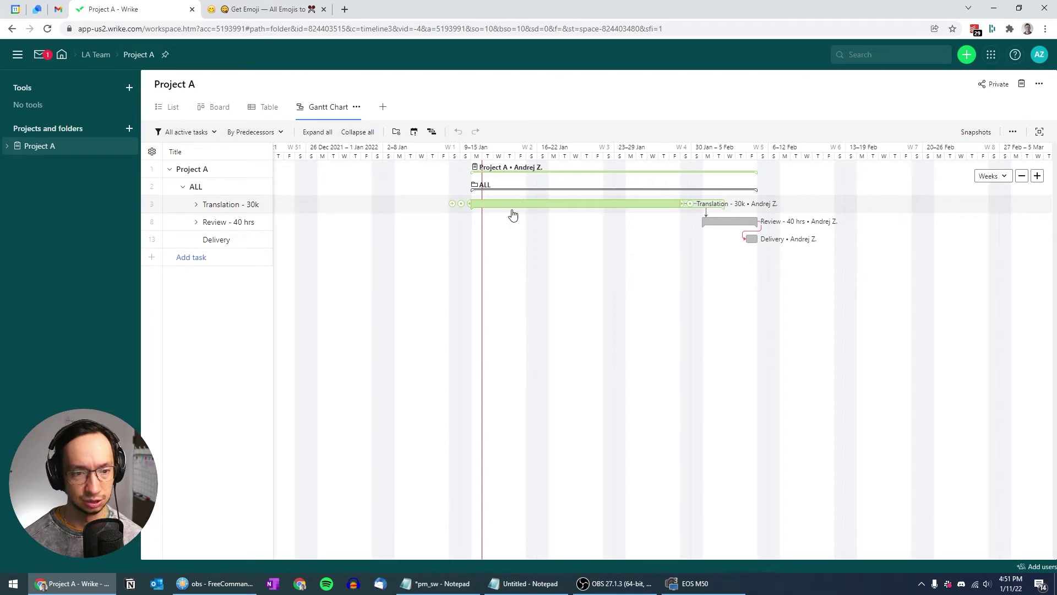
Expand all of Project A's task groups, widen the Title column and sort tasks by priority
click(318, 132)
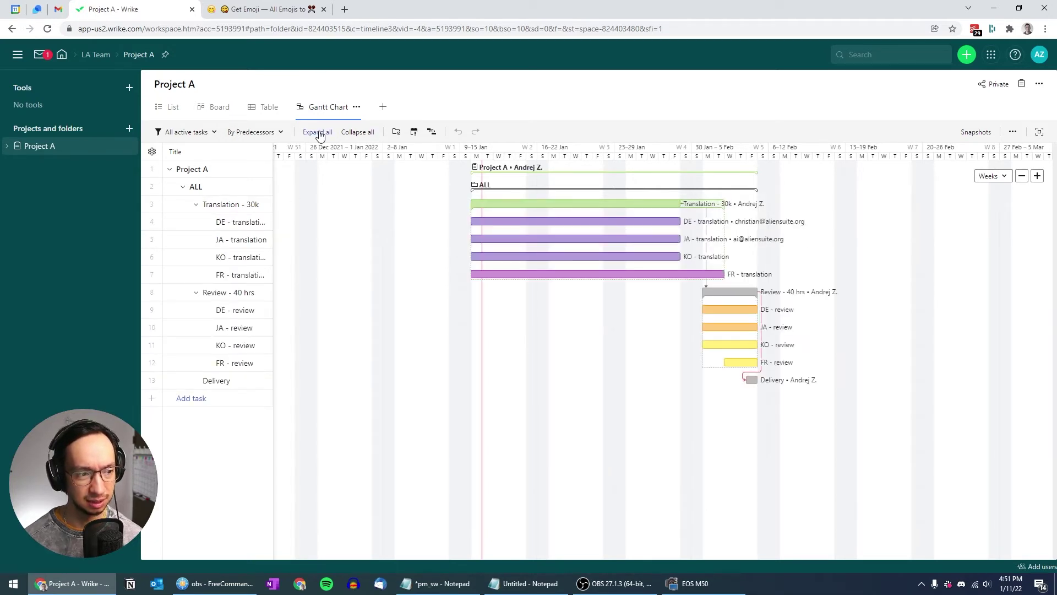
mouse_move(538, 351)
mouse_down()
mouse_move(559, 342)
mouse_move(538, 343)
mouse_up()
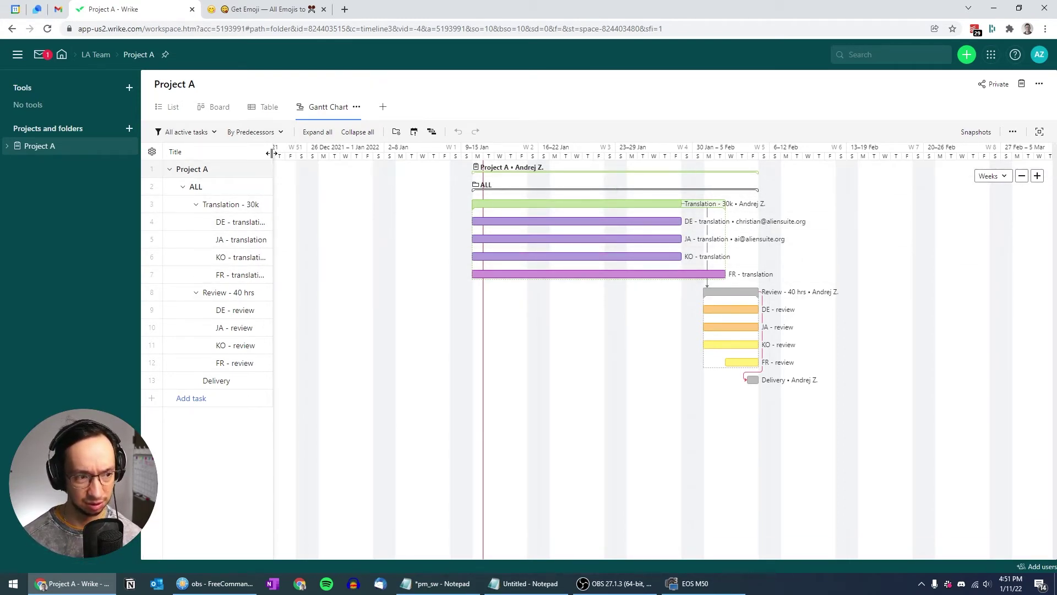
drag(296, 152, 298, 155)
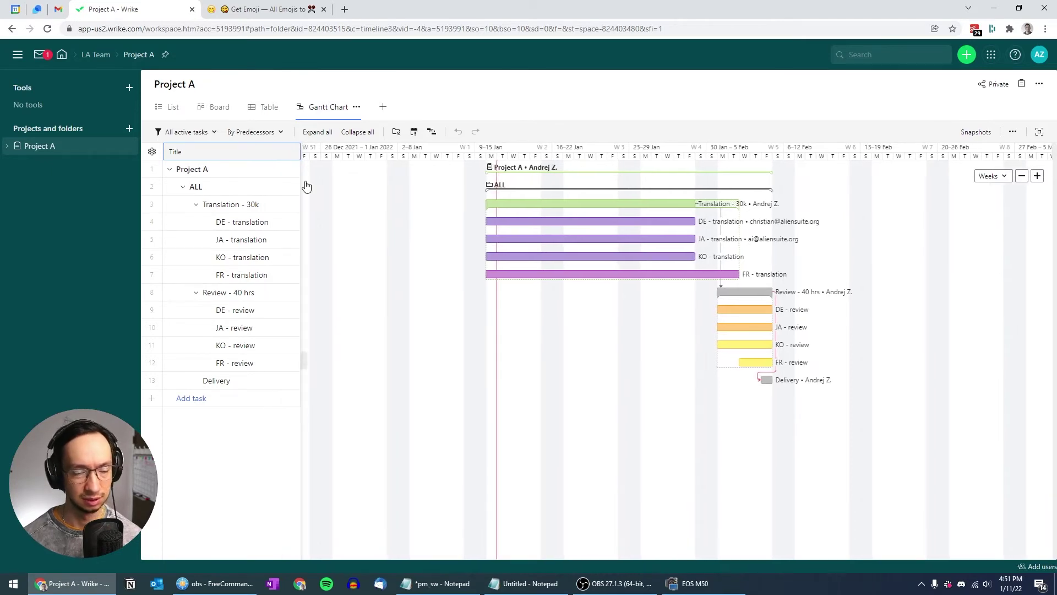
click(281, 133)
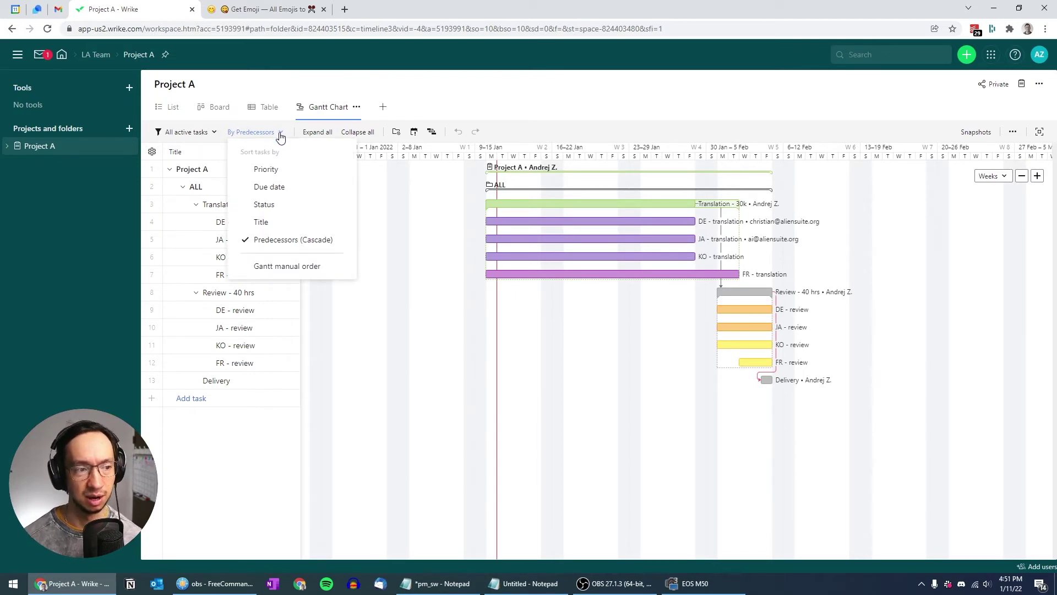
click(266, 170)
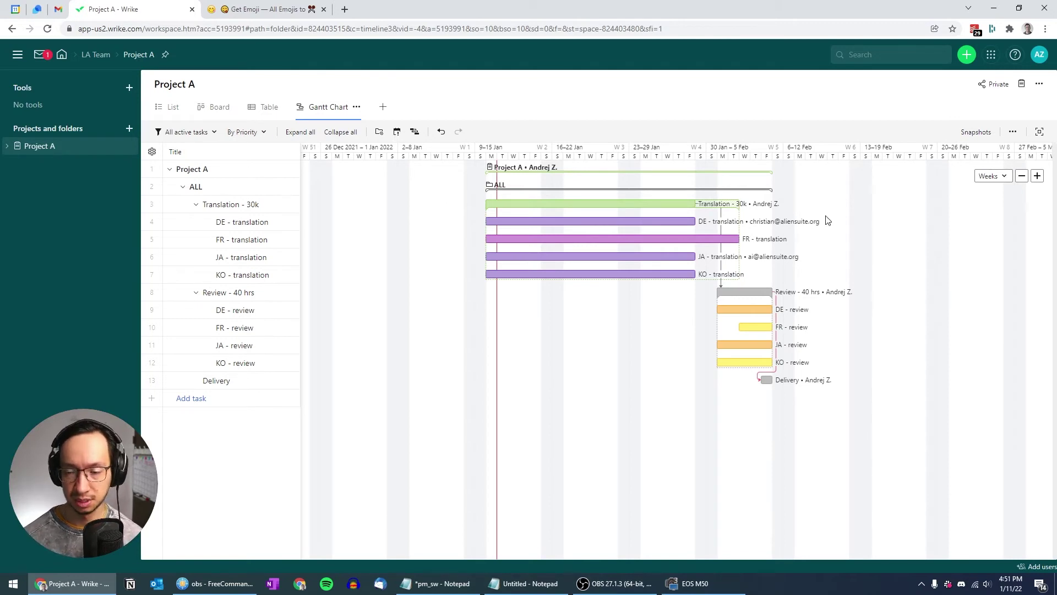
Set the Gantt timeline scale to Weeks and adjust its zoom
click(1004, 177)
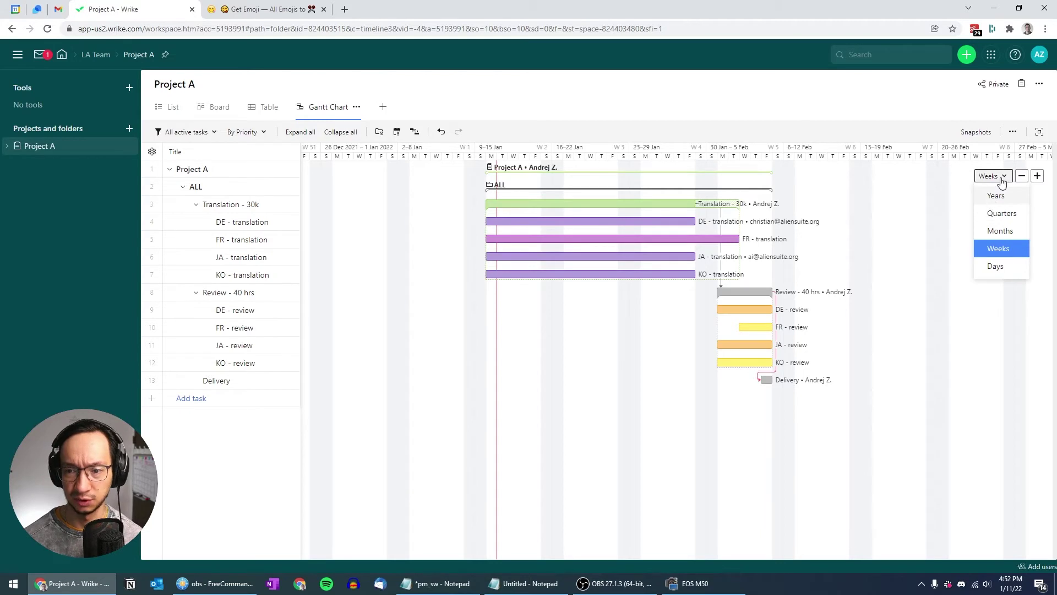
click(1037, 175)
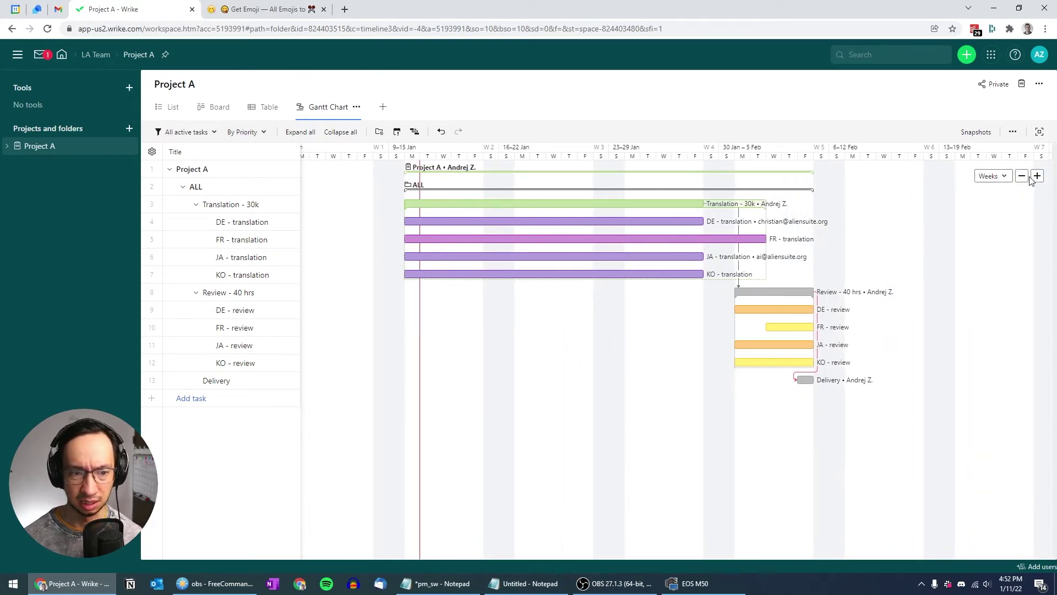
click(994, 176)
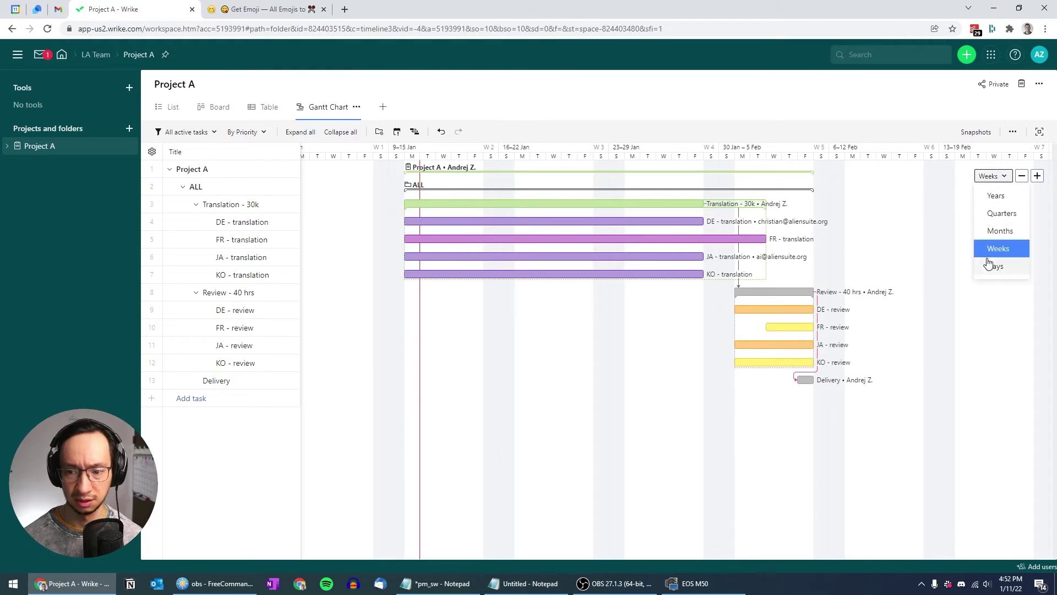
click(999, 266)
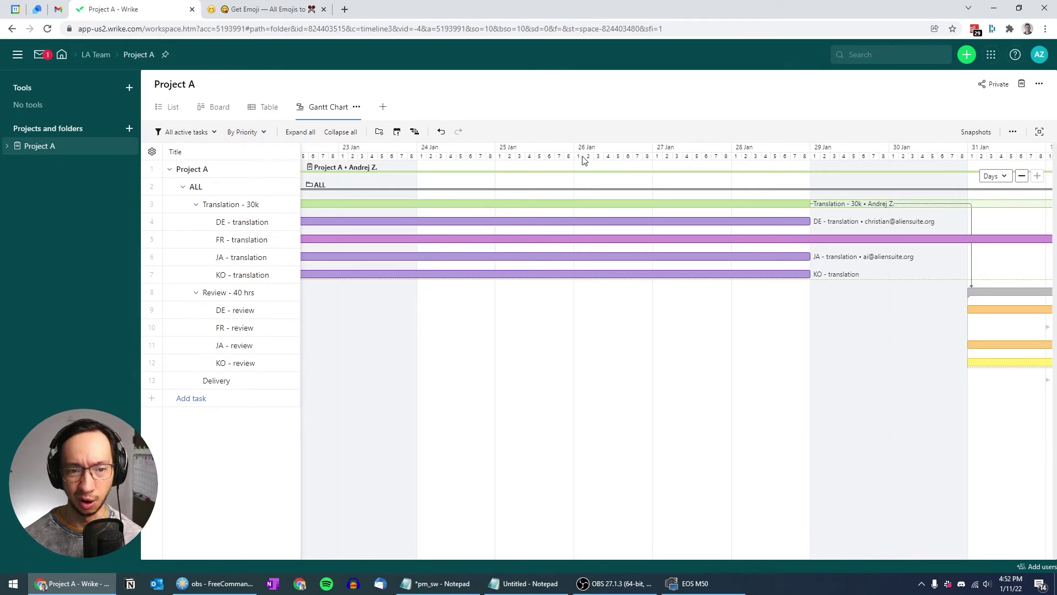
click(994, 176)
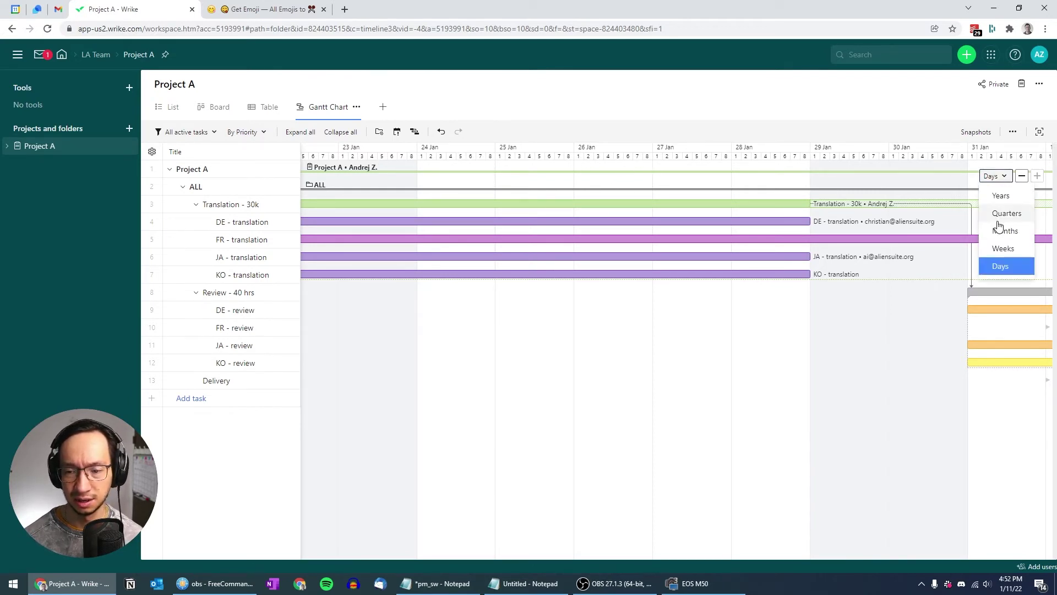
click(999, 249)
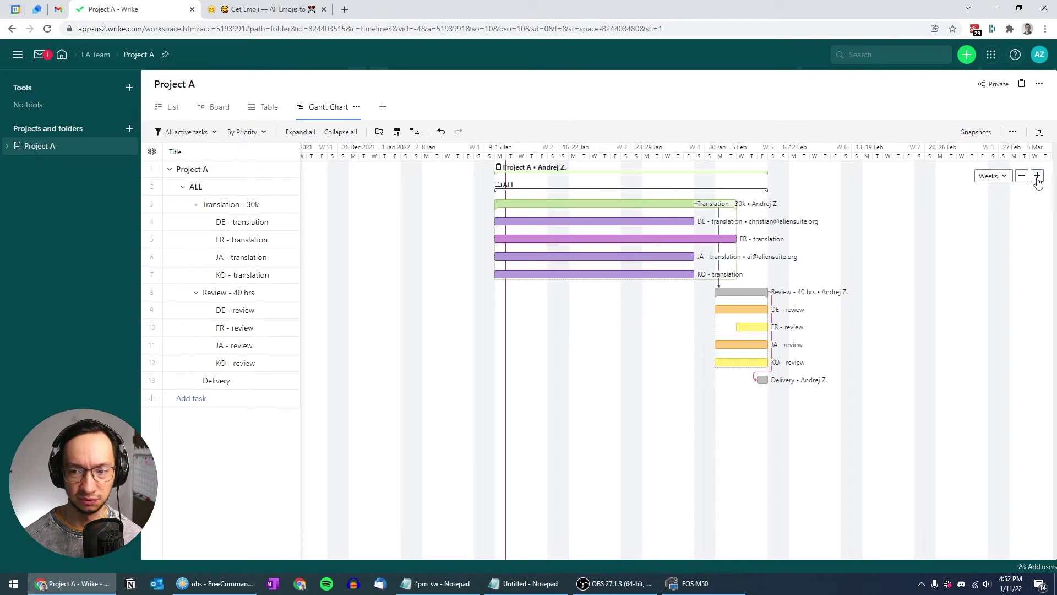
click(1037, 176)
drag(955, 226, 945, 227)
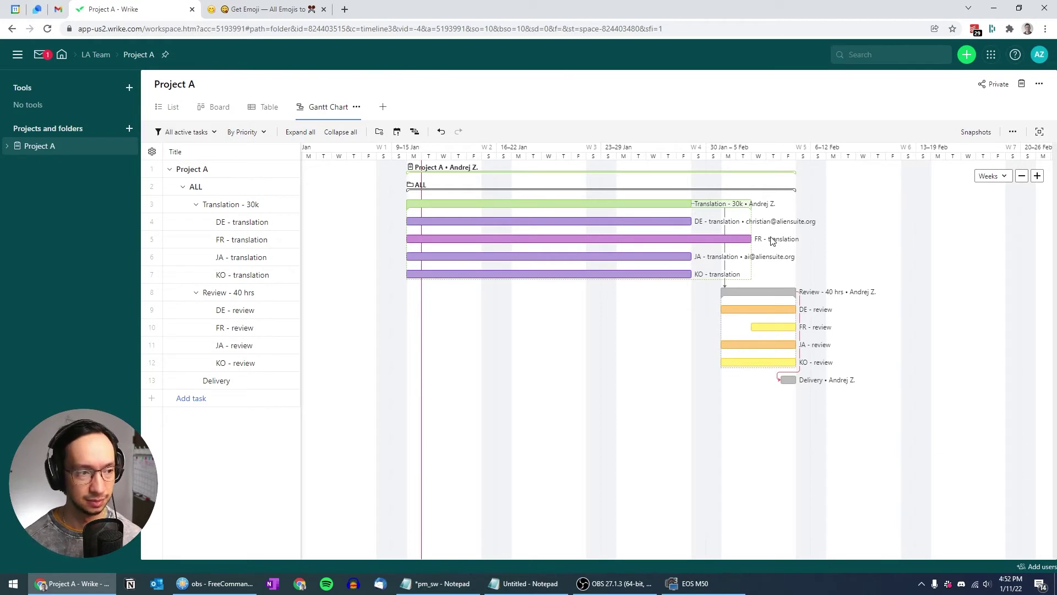
Change Project A's task filter from All active tasks to the All tasks preset
click(217, 134)
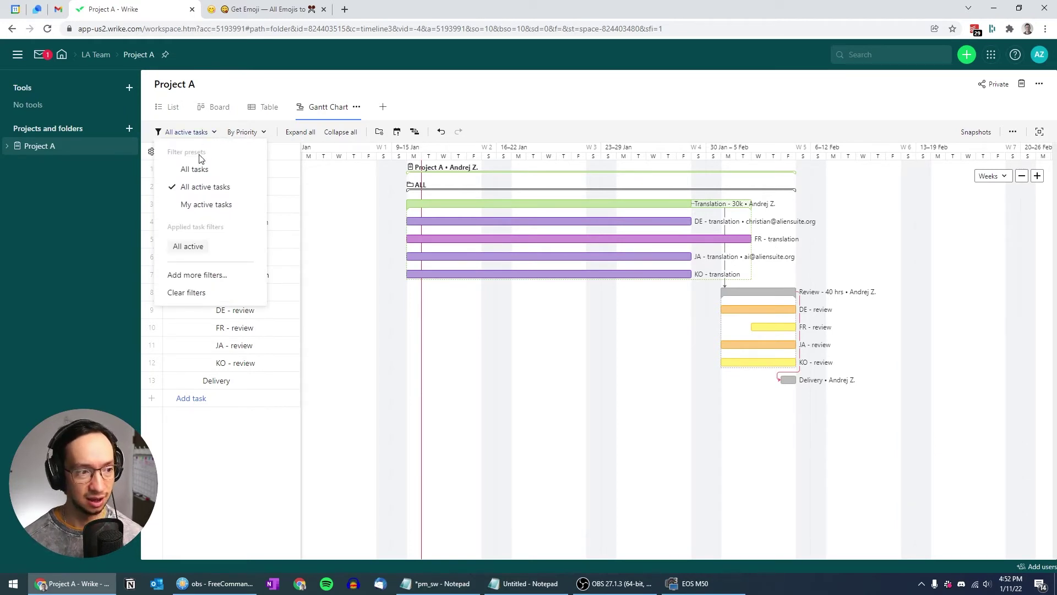
click(195, 169)
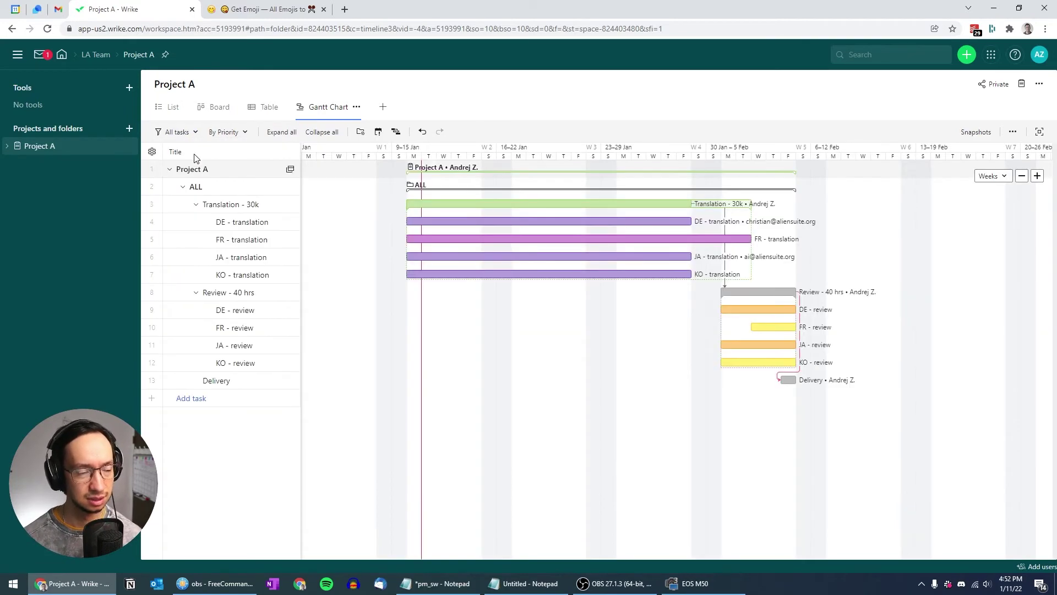
click(196, 135)
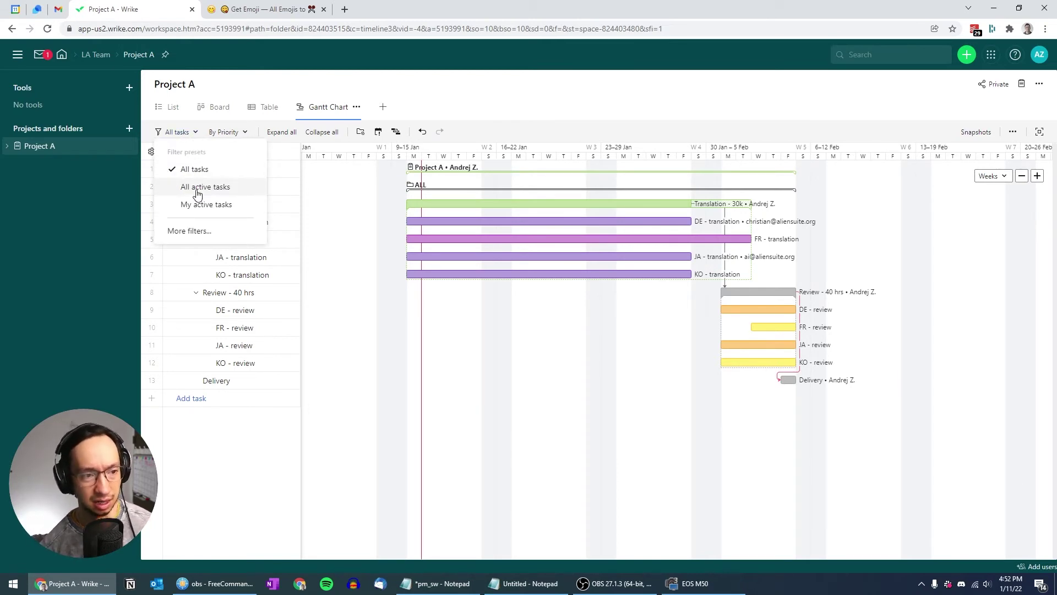
click(559, 134)
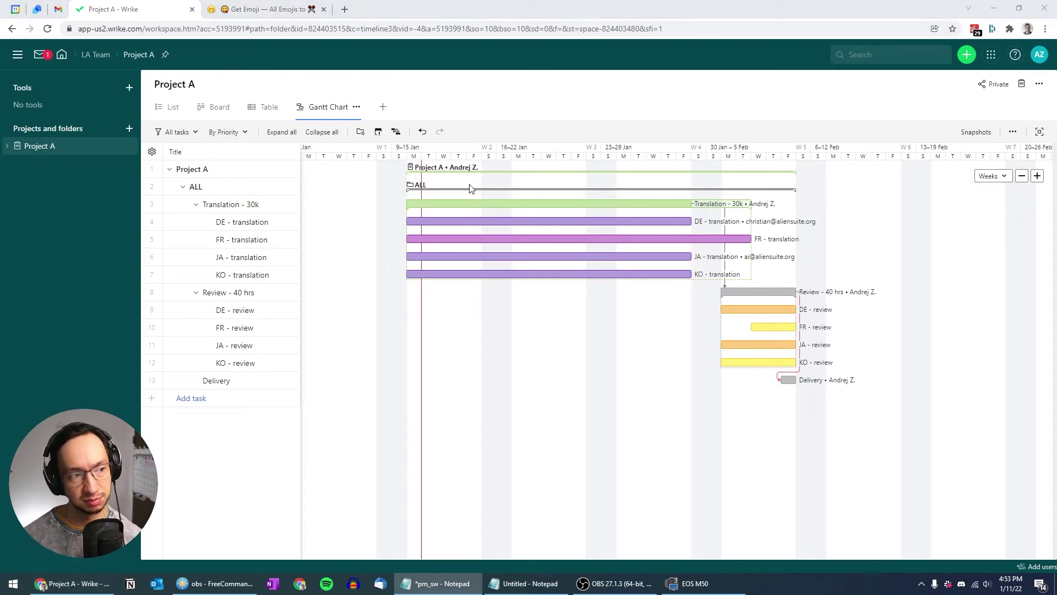
Switch to Table view and duplicate Project A as 'Project B' in the LA Team space
click(269, 107)
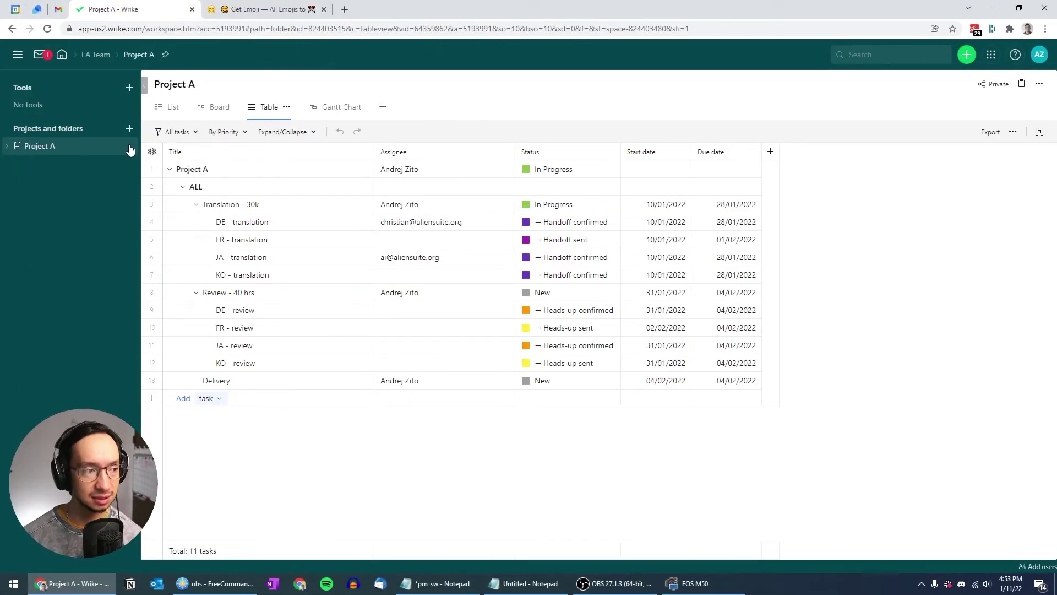
right_click(95, 147)
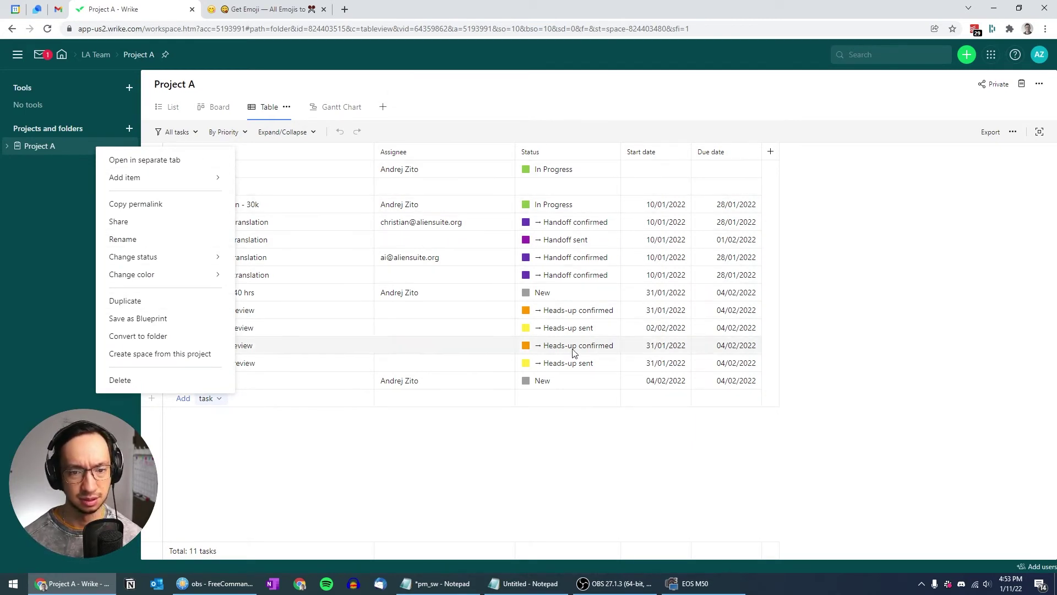
click(141, 302)
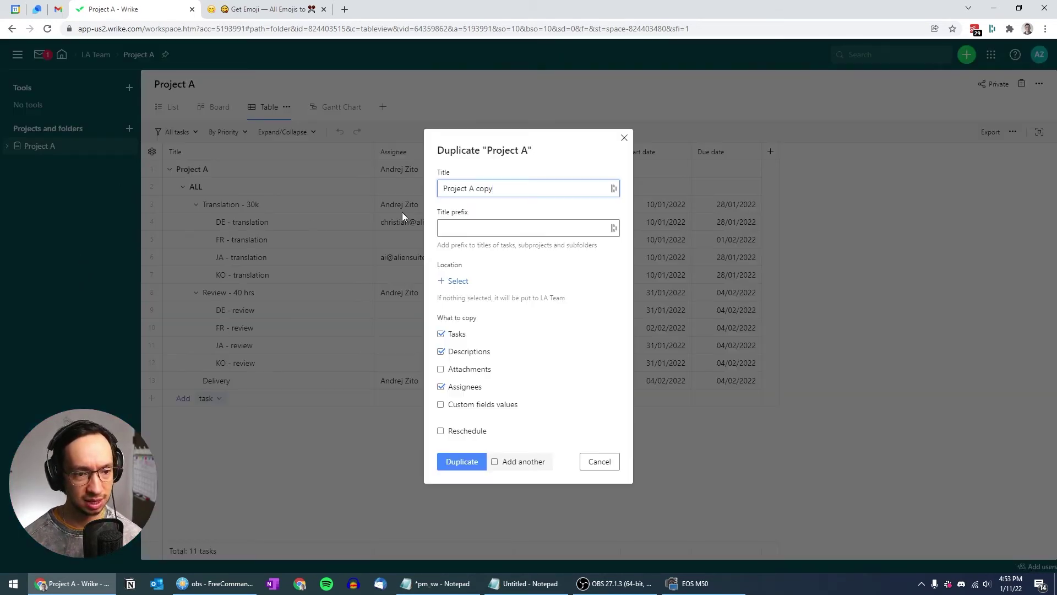
key(ctrl+shift+Left)
key(ctrl+shift+Left)
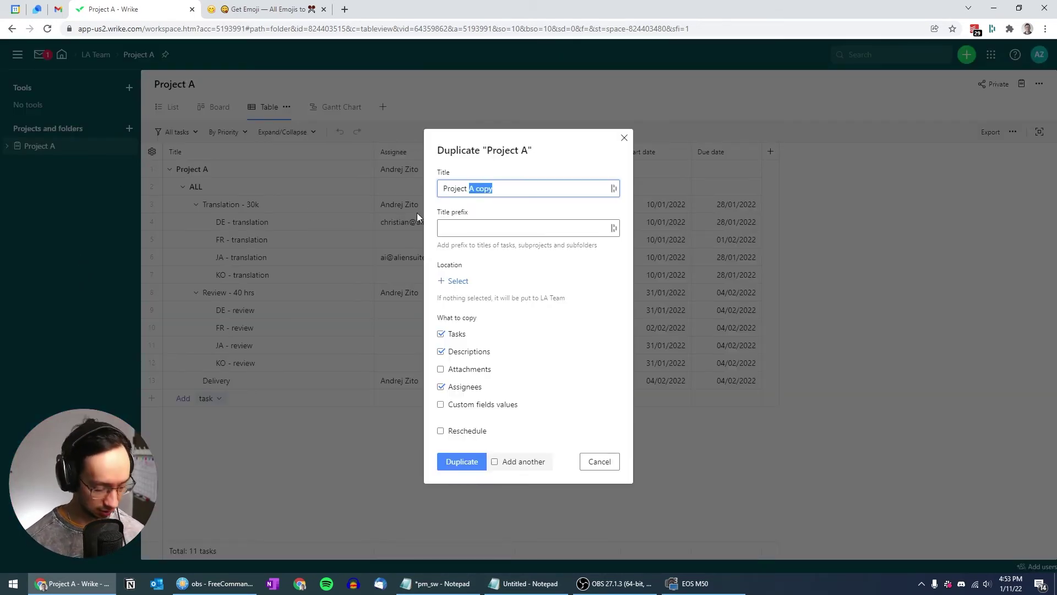
text(B)
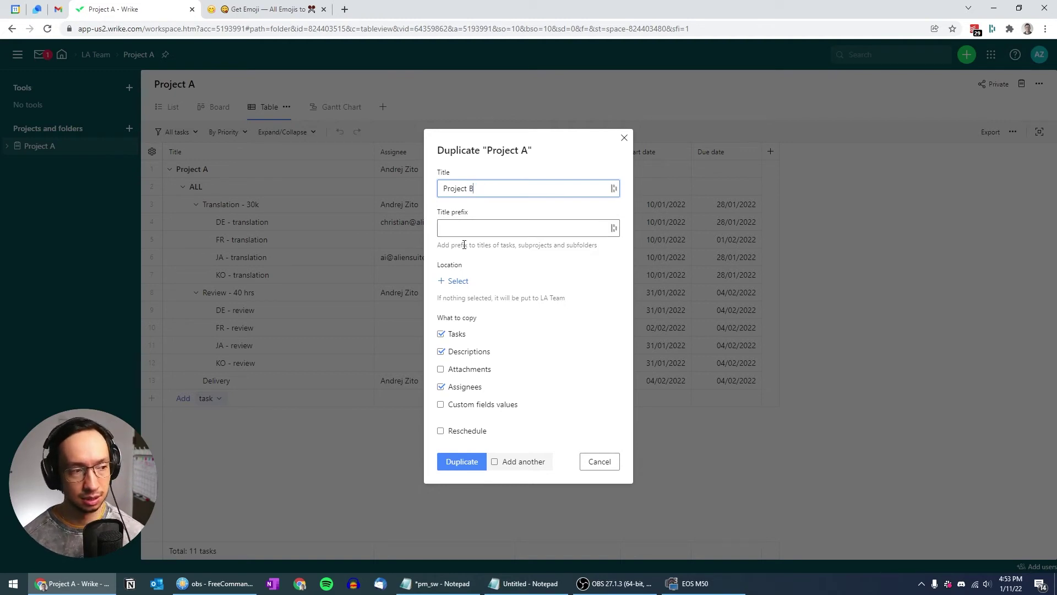
click(458, 282)
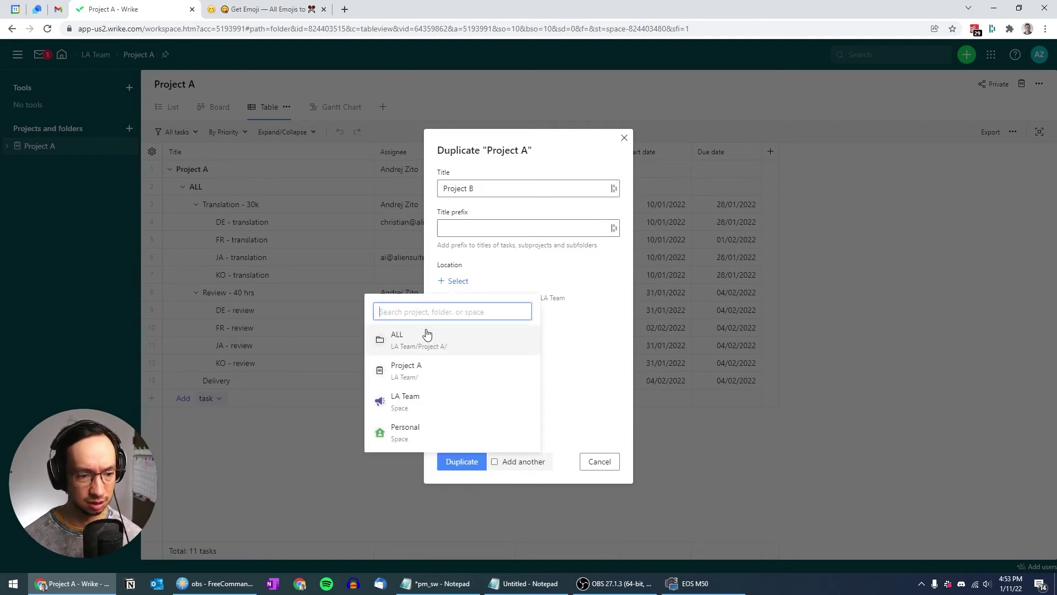
click(410, 407)
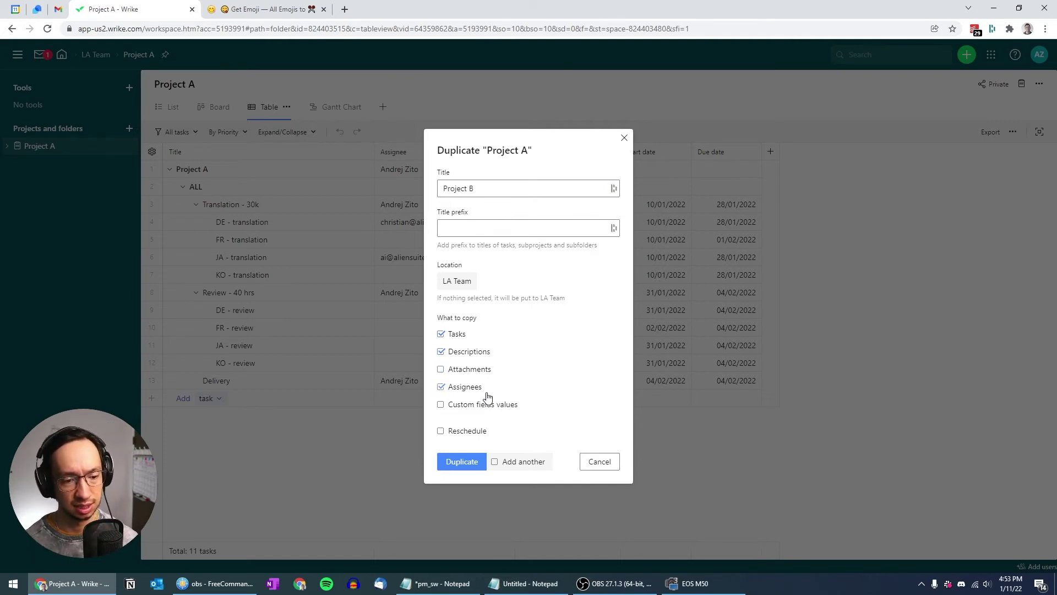
click(450, 465)
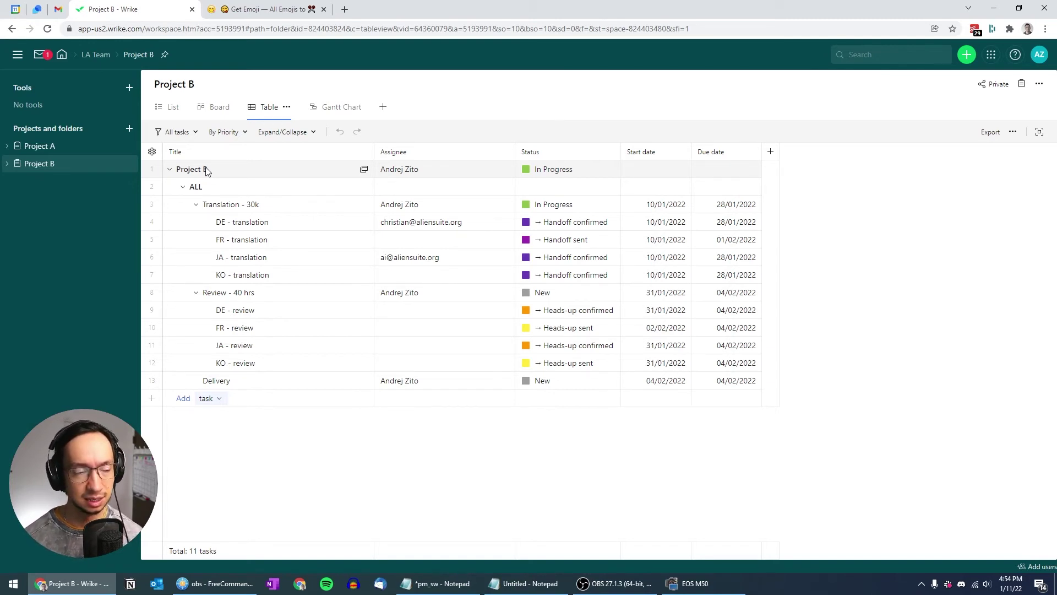
Create a folder named LI inside Project B
right_click(207, 172)
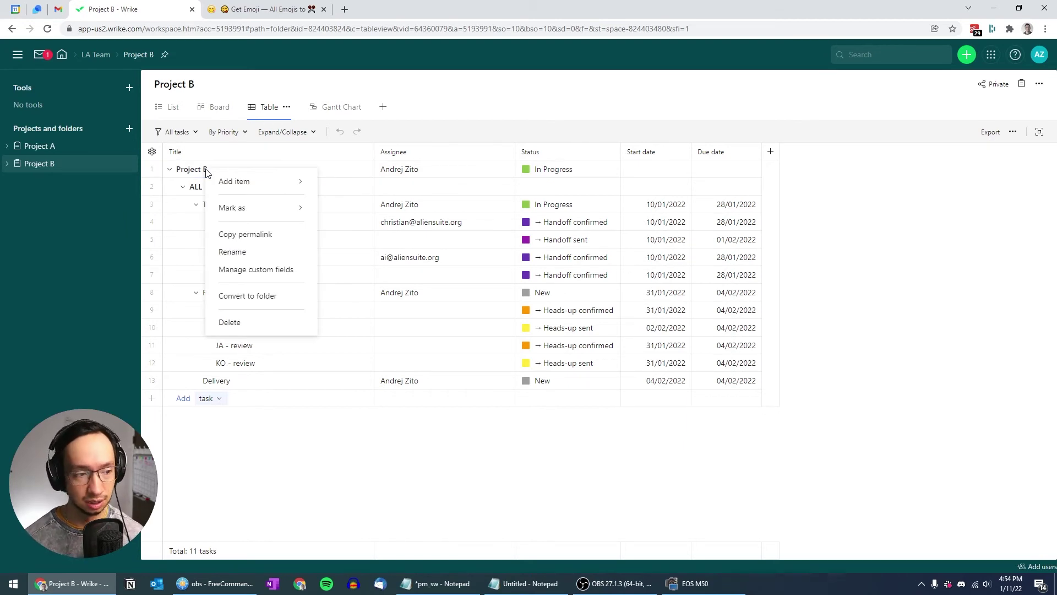
mouse_move(229, 182)
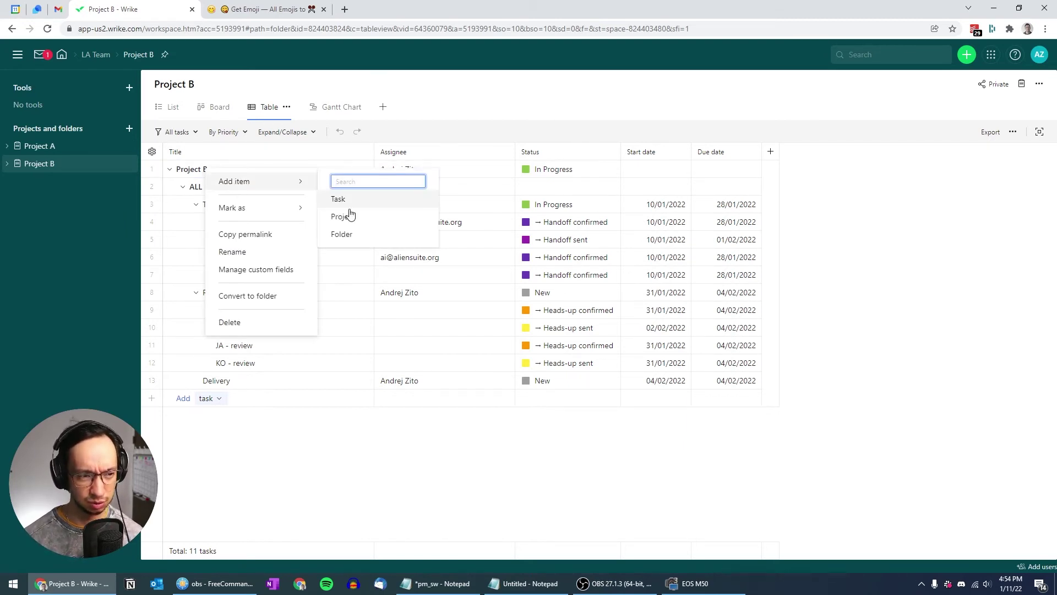
click(342, 235)
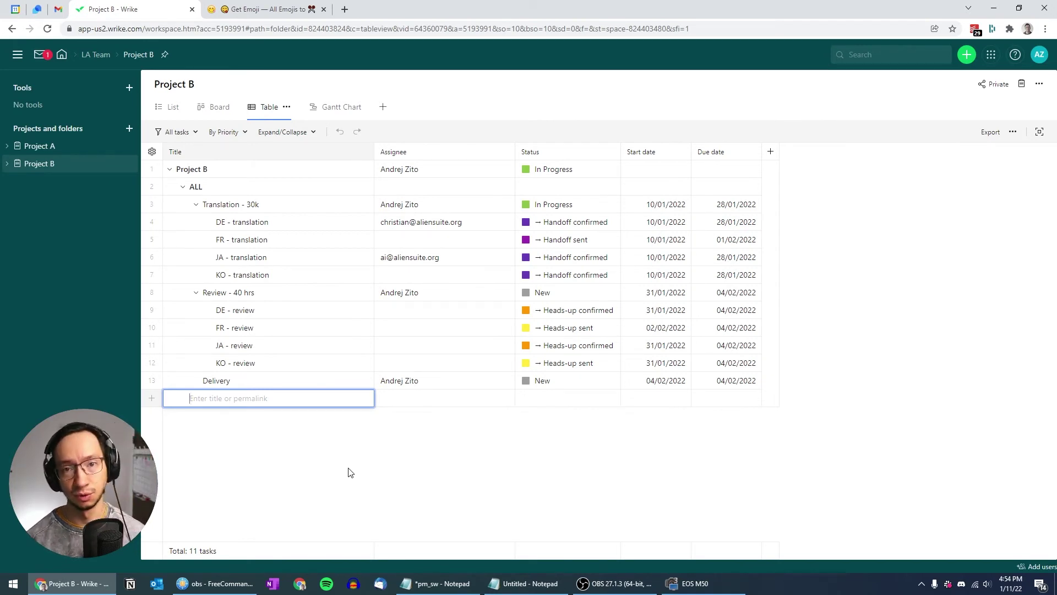
text(L)
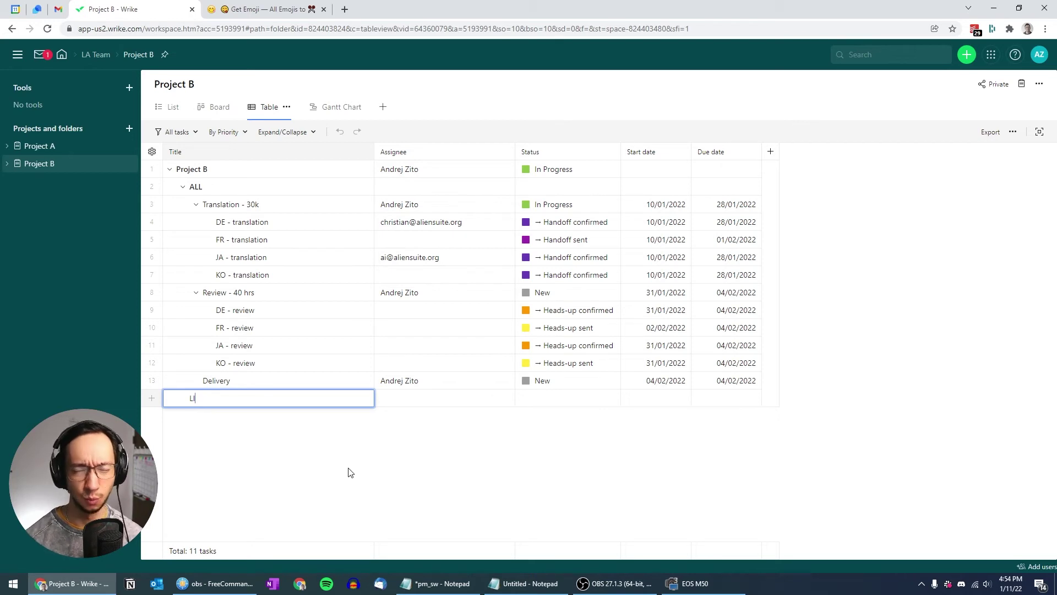
key(Return)
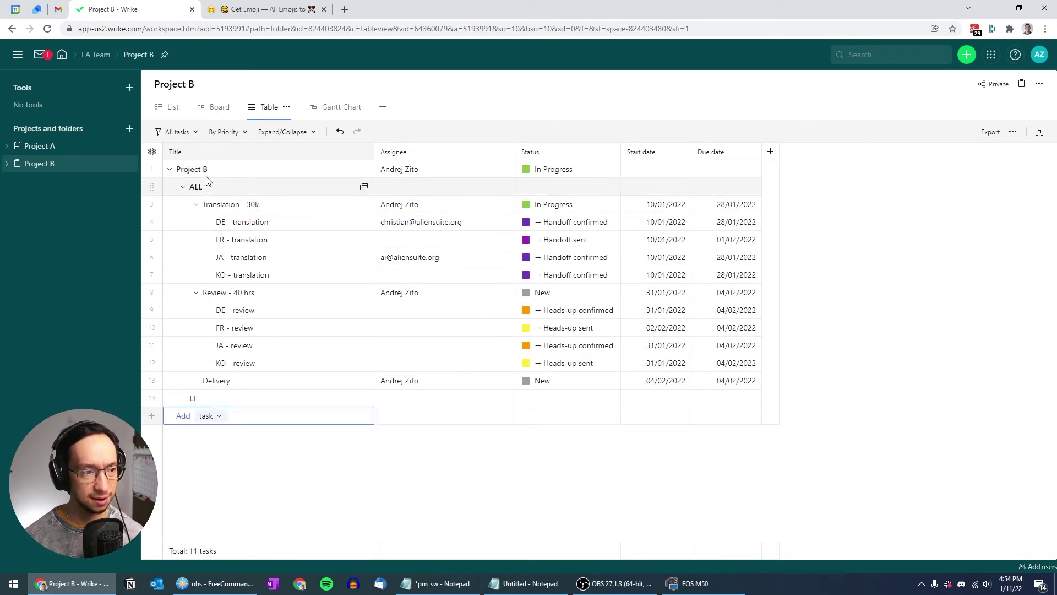
Create a second folder named FR KO inside Project B
right_click(211, 173)
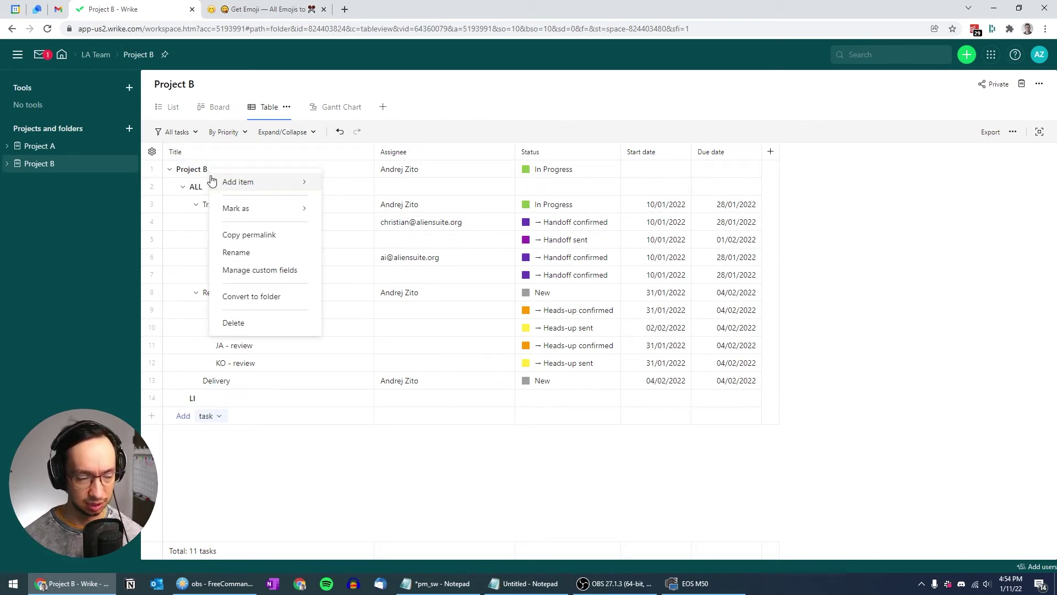
mouse_move(213, 181)
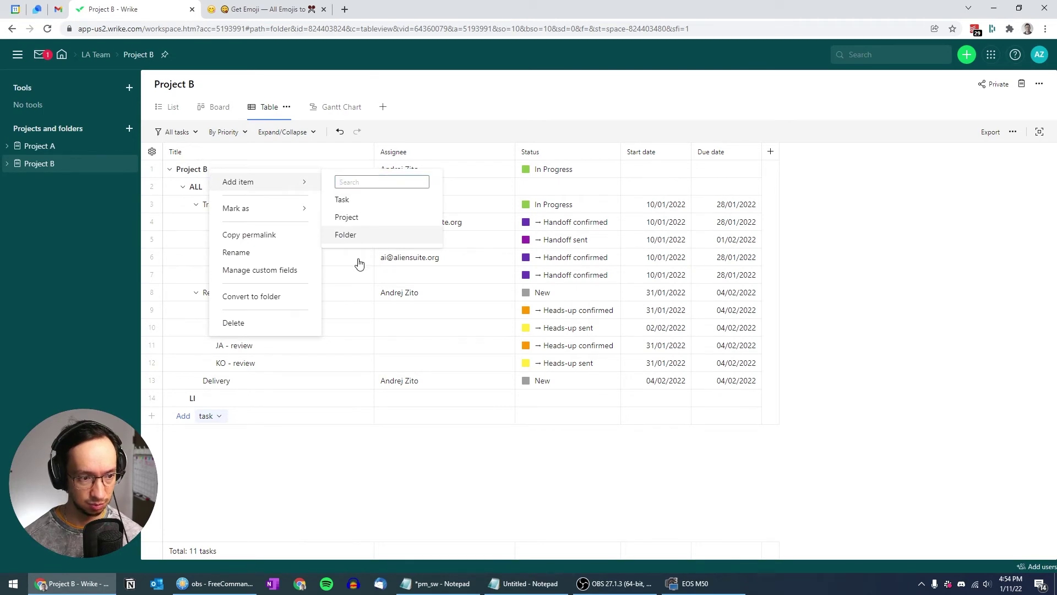
click(345, 235)
text(FR)
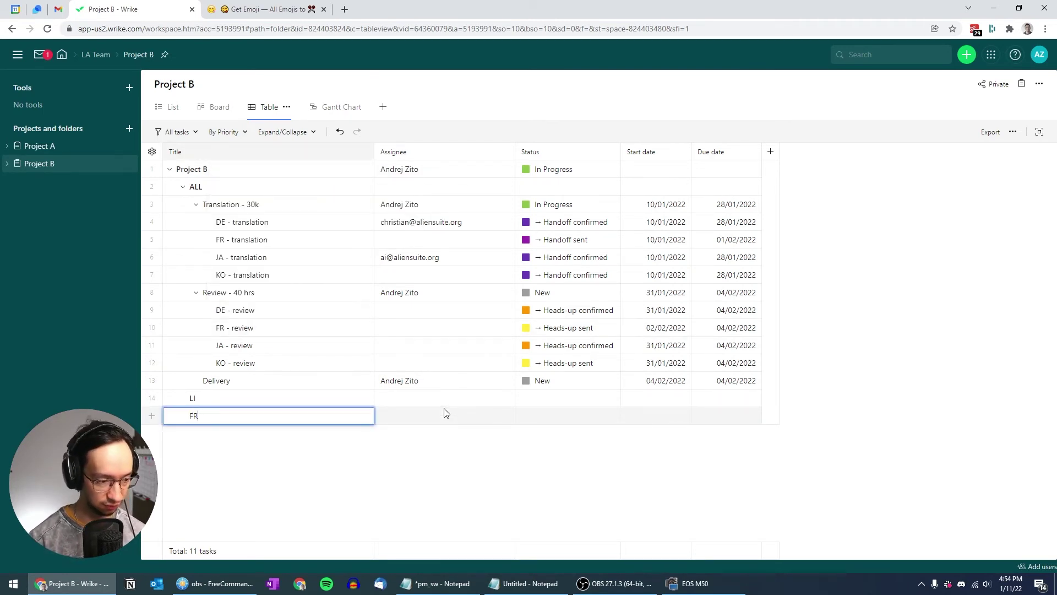
text(, KO)
key(Return)
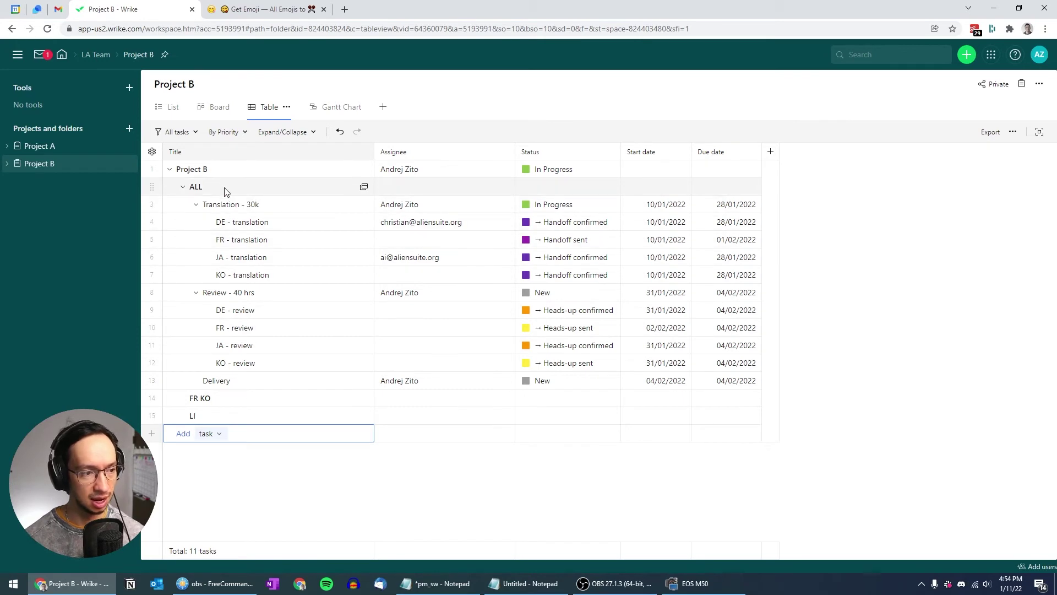
Rename the ALL folder to 'DE JA', correcting the mistyped 'DE HA'
click(219, 188)
right_click(219, 188)
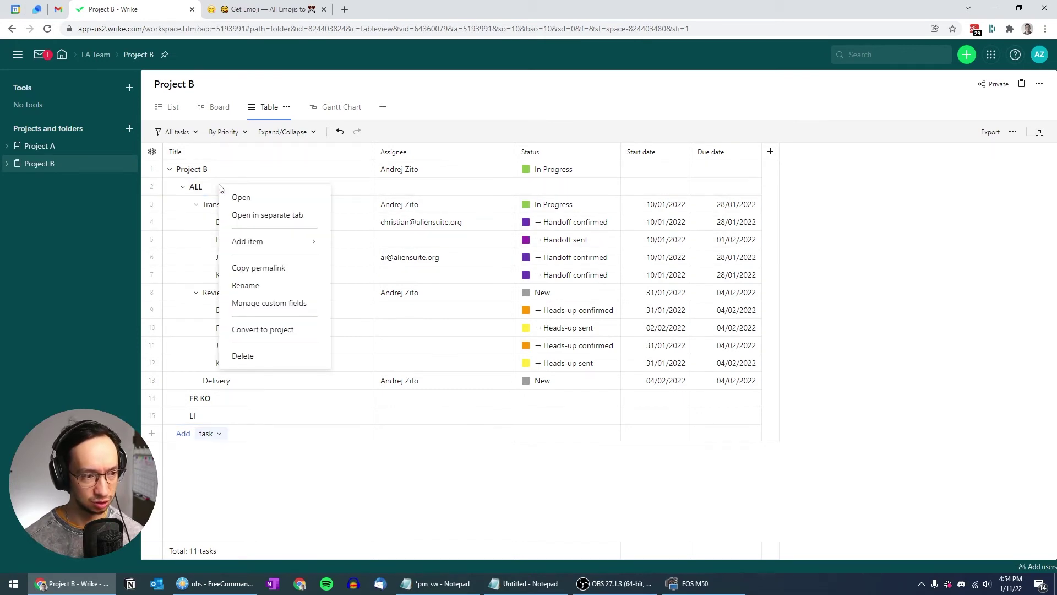
click(247, 282)
key(ctrl+a)
text(DE)
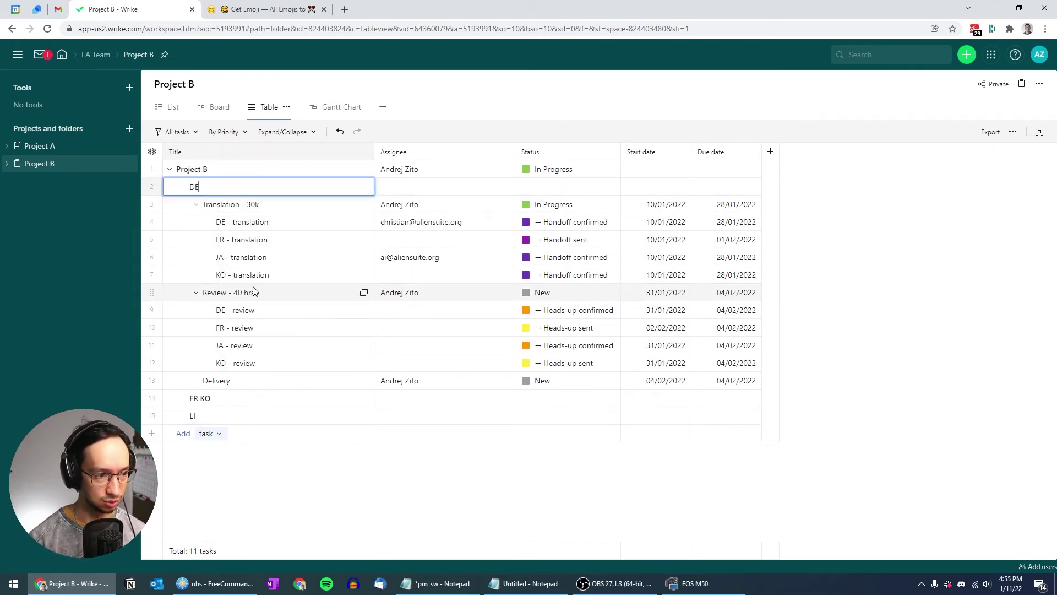
text( HA)
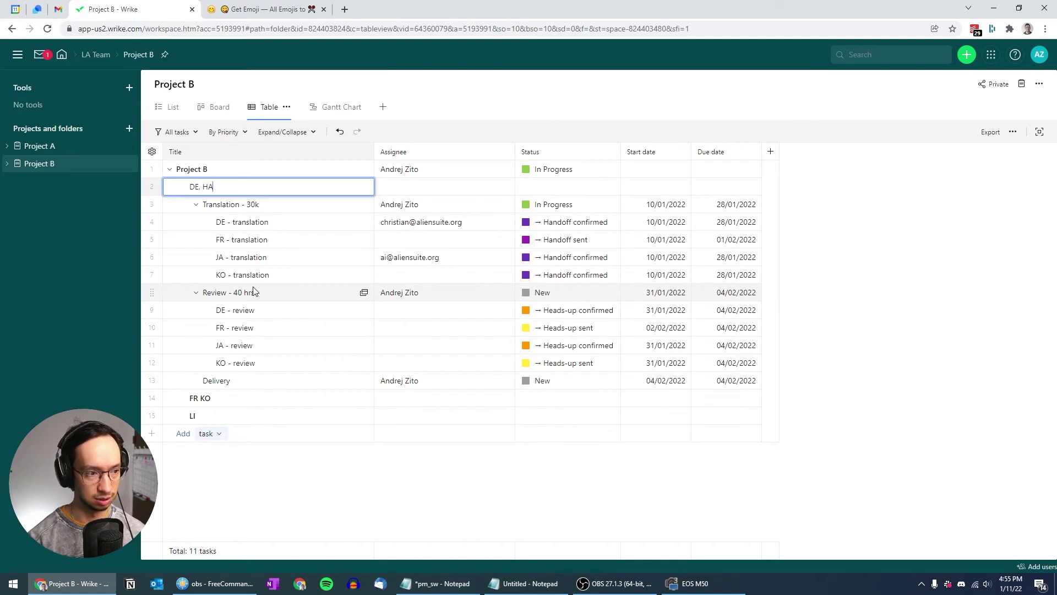
key(Return)
click(205, 187)
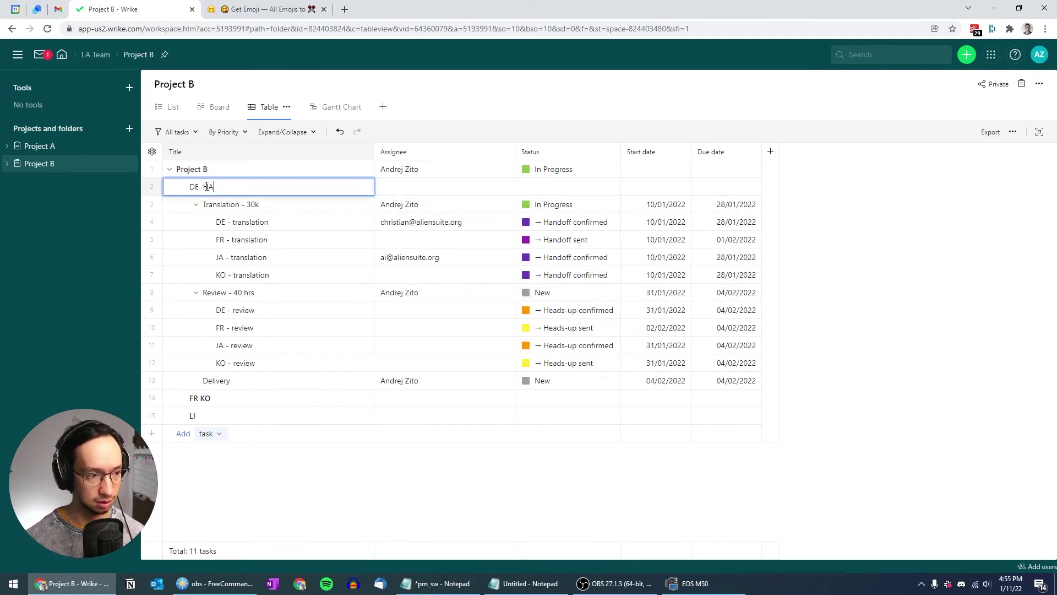
key(BackSpace)
key(BackSpace)
text(JA)
key(Return)
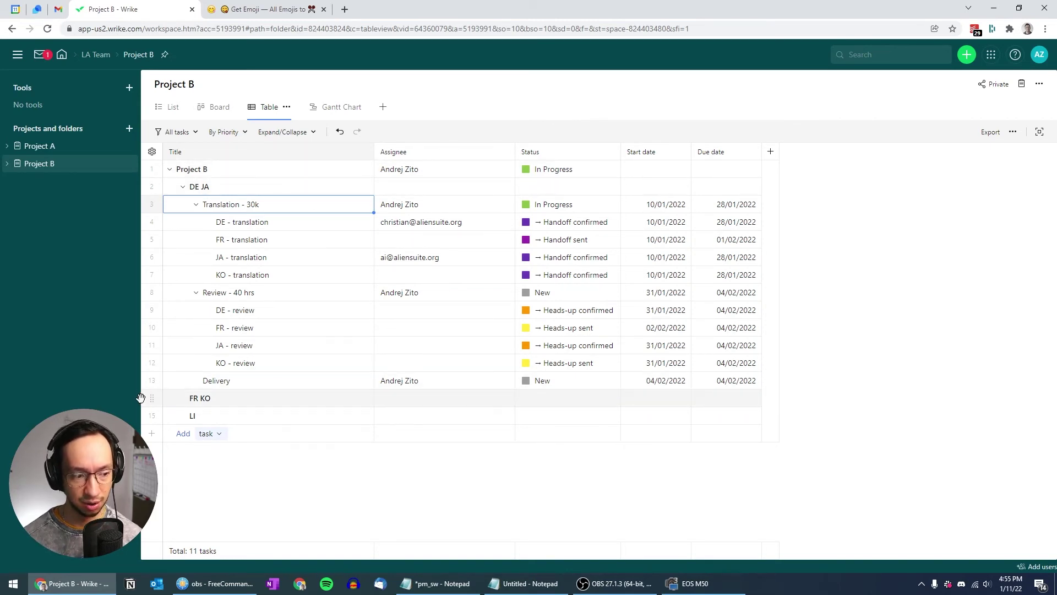
Prefix the folder titles with 01_, 02_ and 03_ to get 01_LI, 02_DE JA and 03_FR KO
drag(151, 401, 169, 387)
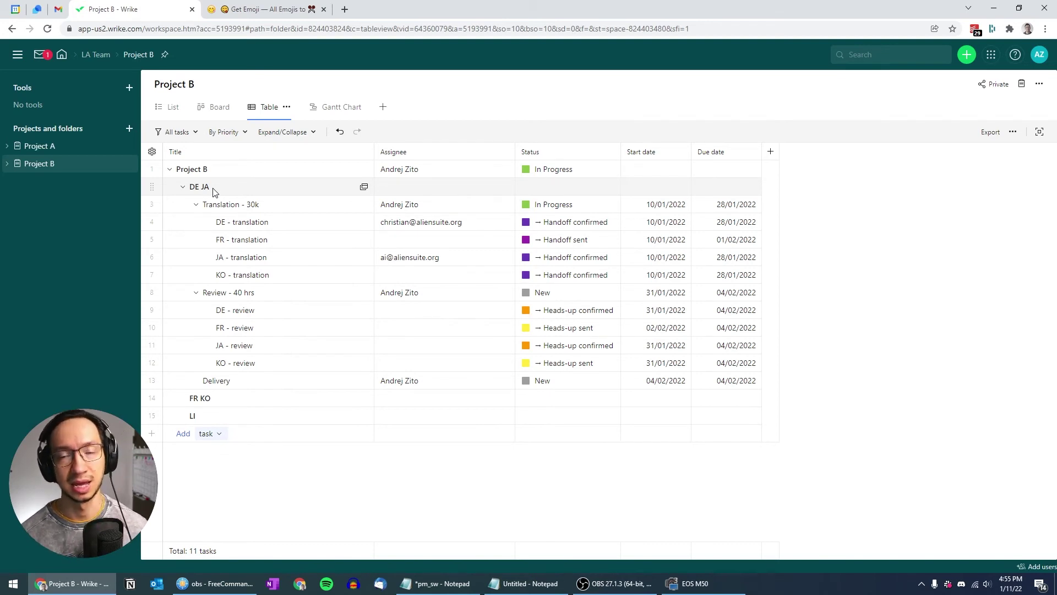
click(214, 417)
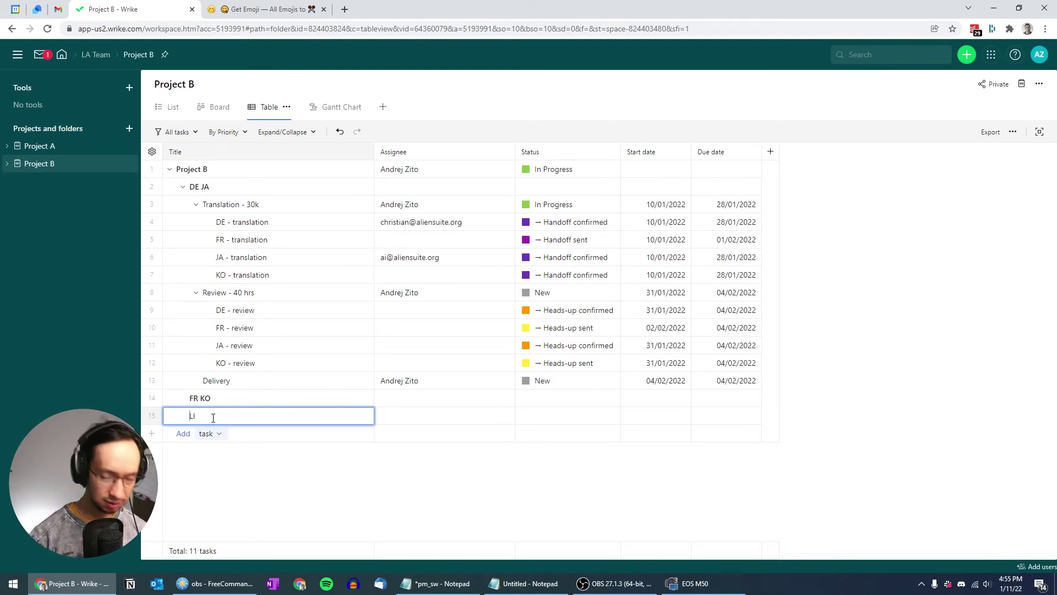
text(01_)
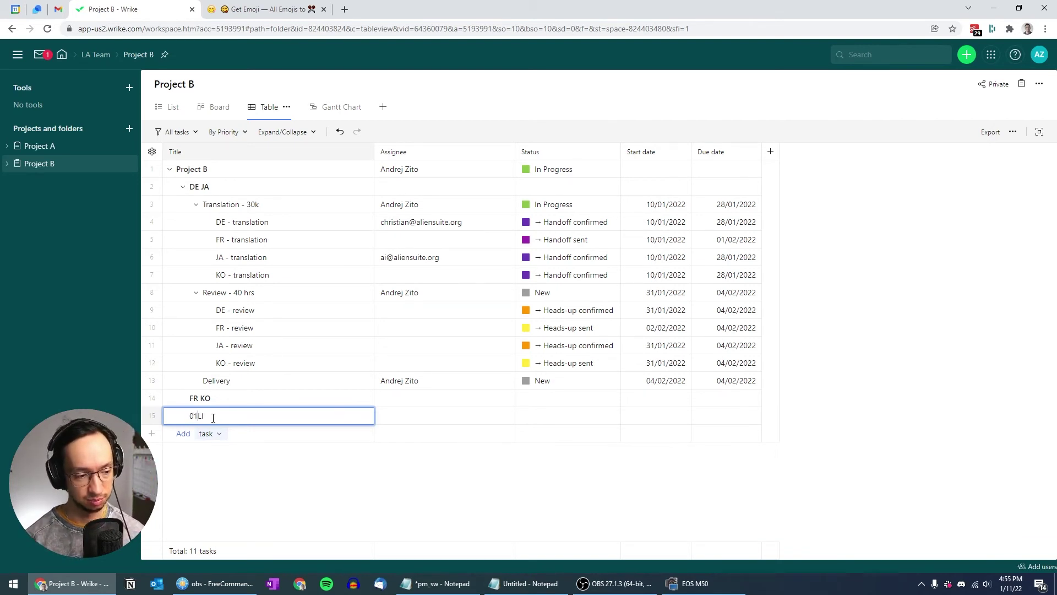
key(Return)
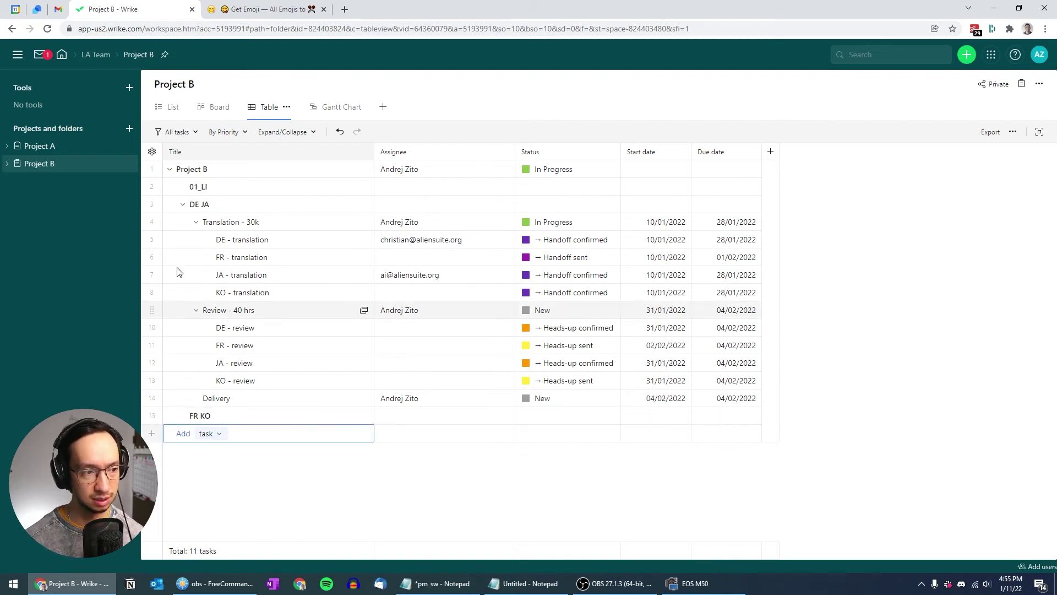
click(234, 207)
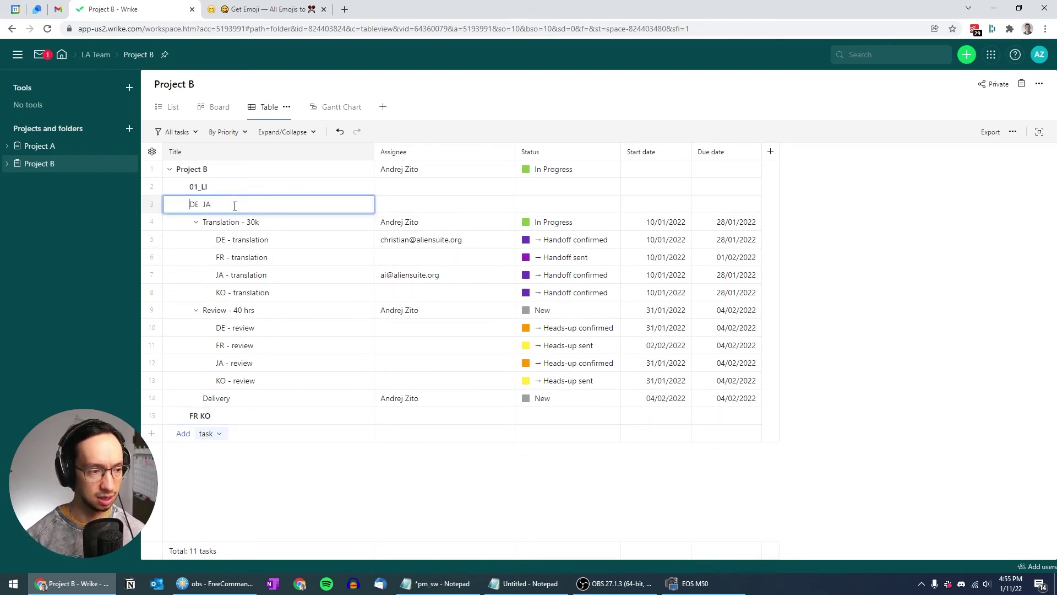
text(02_)
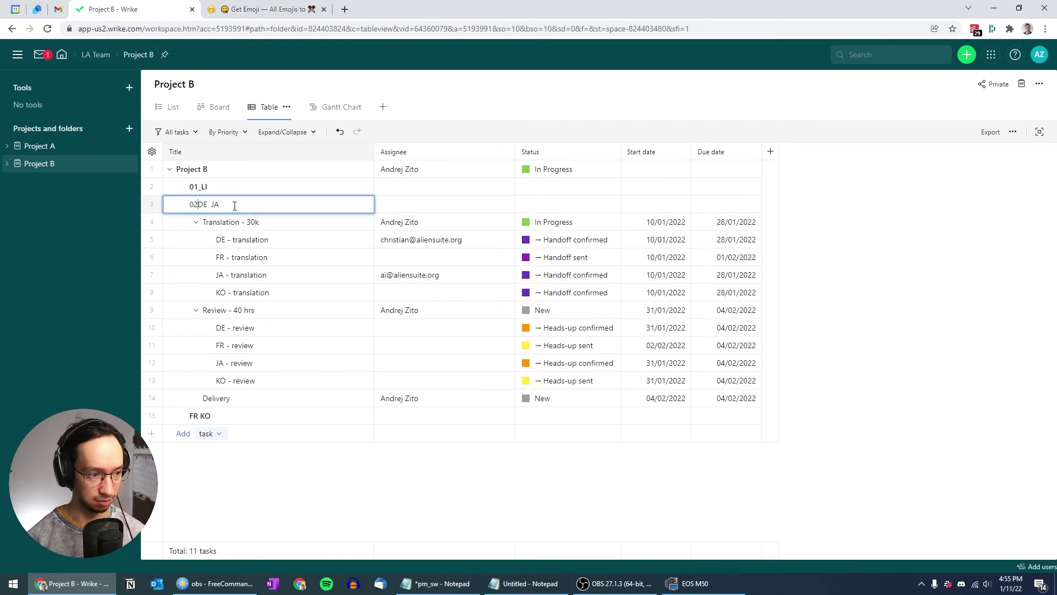
key(Return)
click(215, 417)
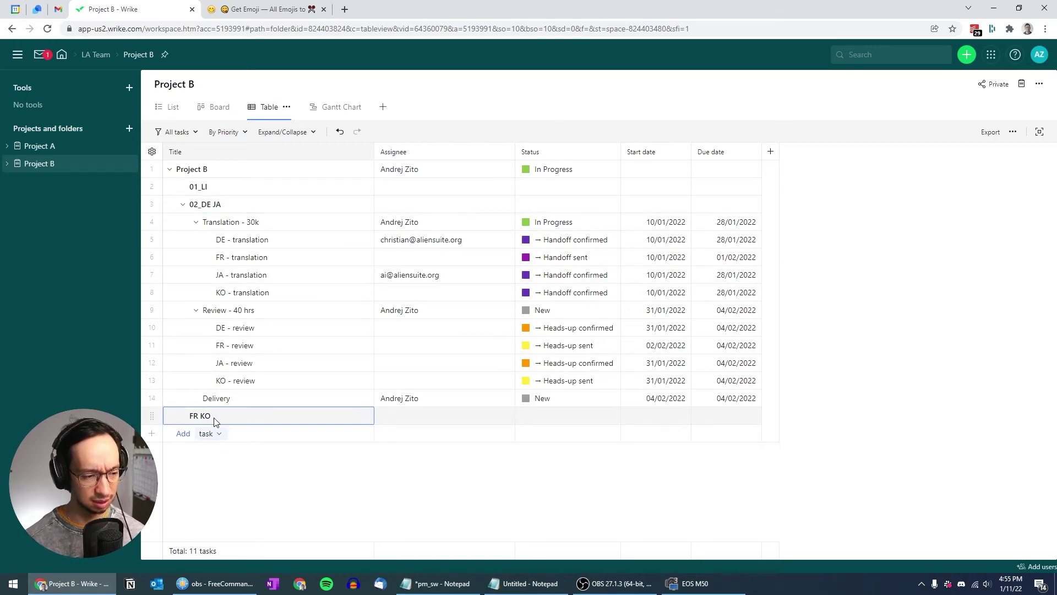
key(Home)
text(03_)
key(Return)
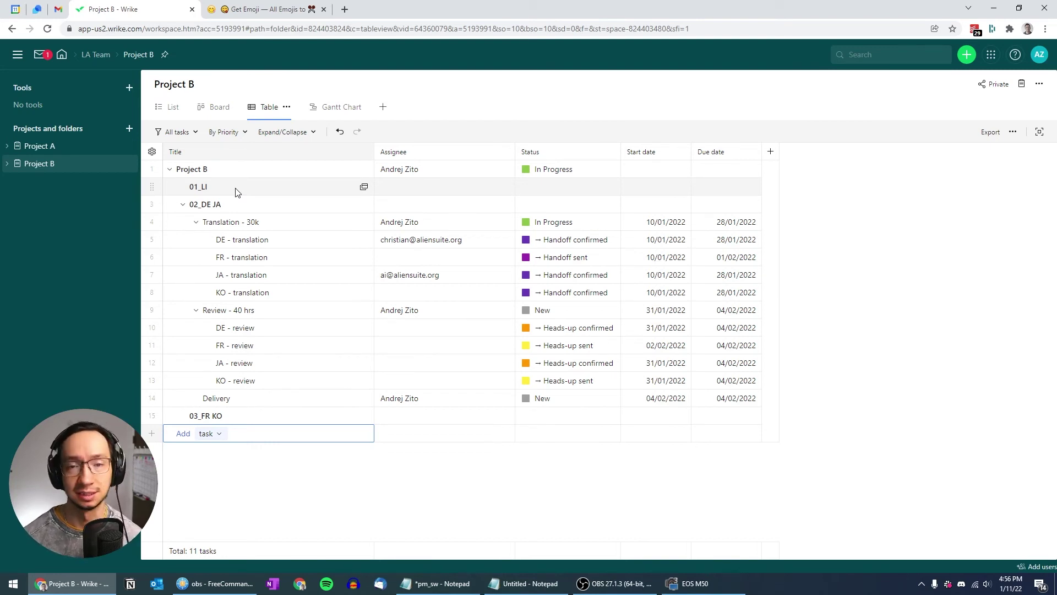
Set the Pre-processing task's start date in the 01_LI folder
right_click(237, 192)
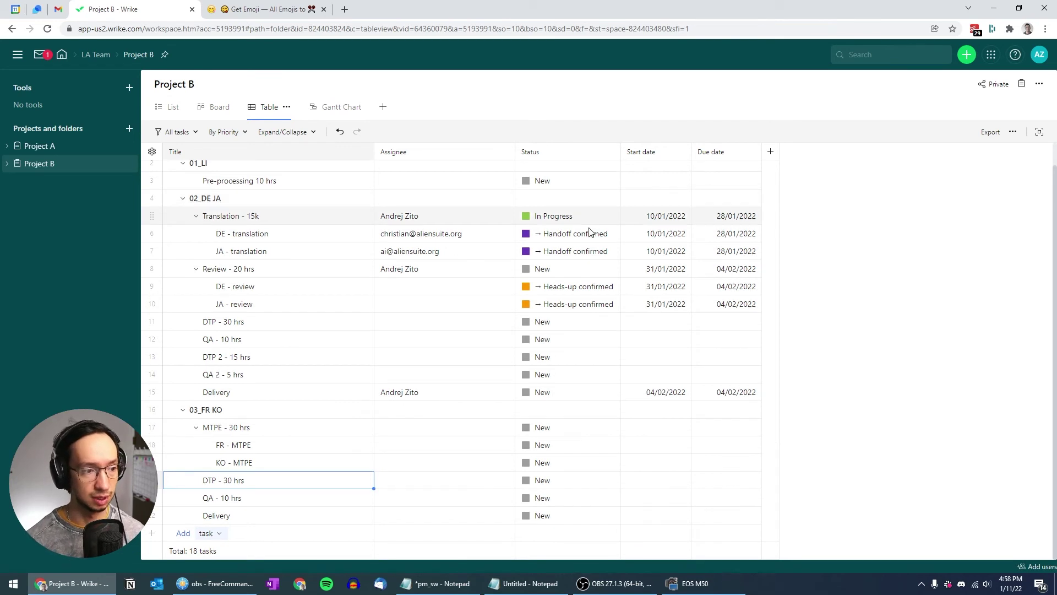
scroll(265, 254, up, 2)
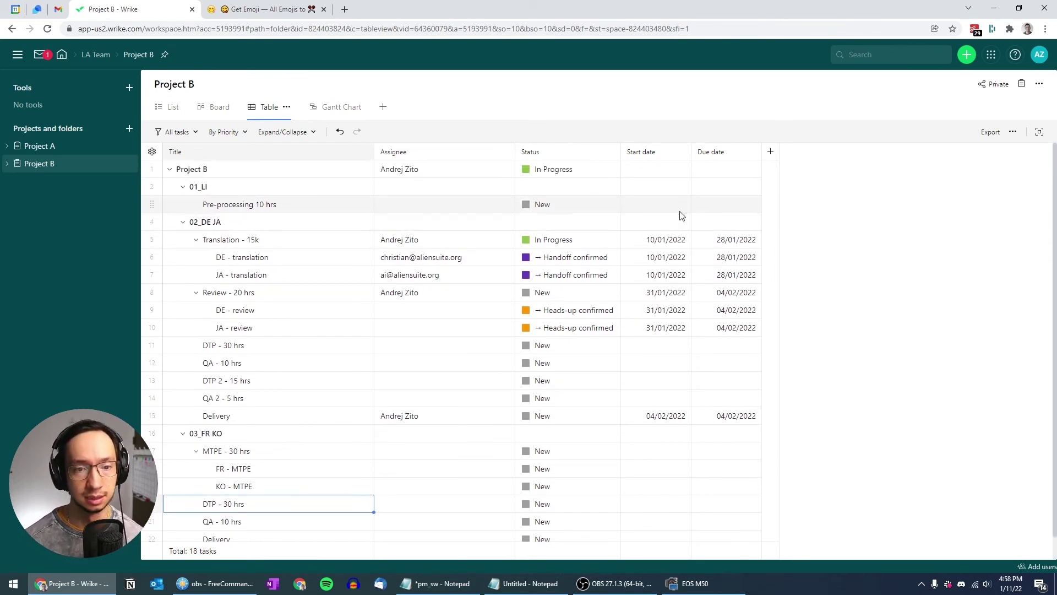
click(650, 211)
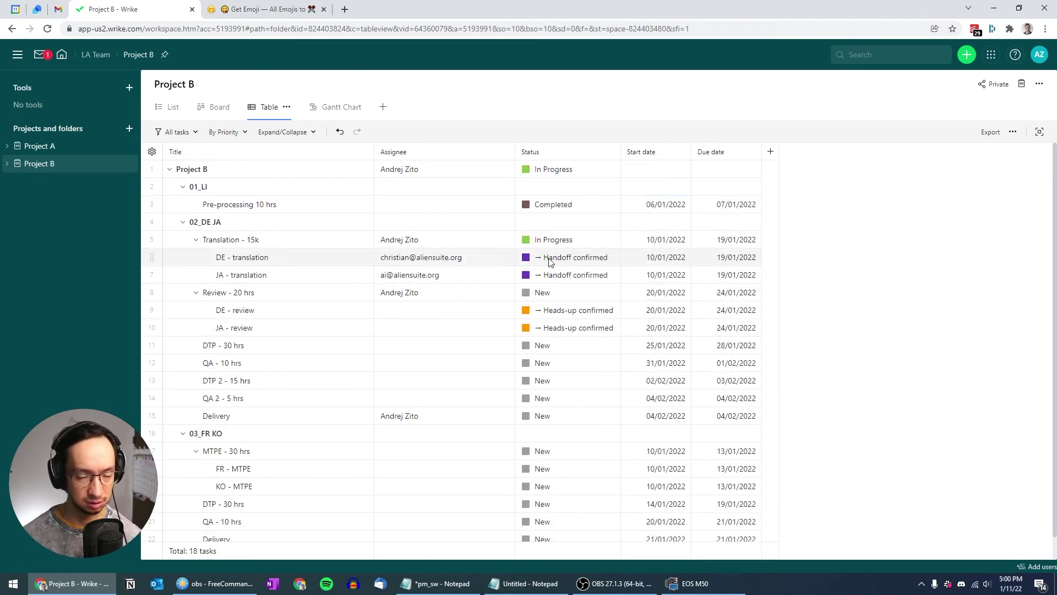
Set MTPE - 30 hrs to In Progress and FR - MTPE and KO - MTPE to Handoff confirmed
click(570, 452)
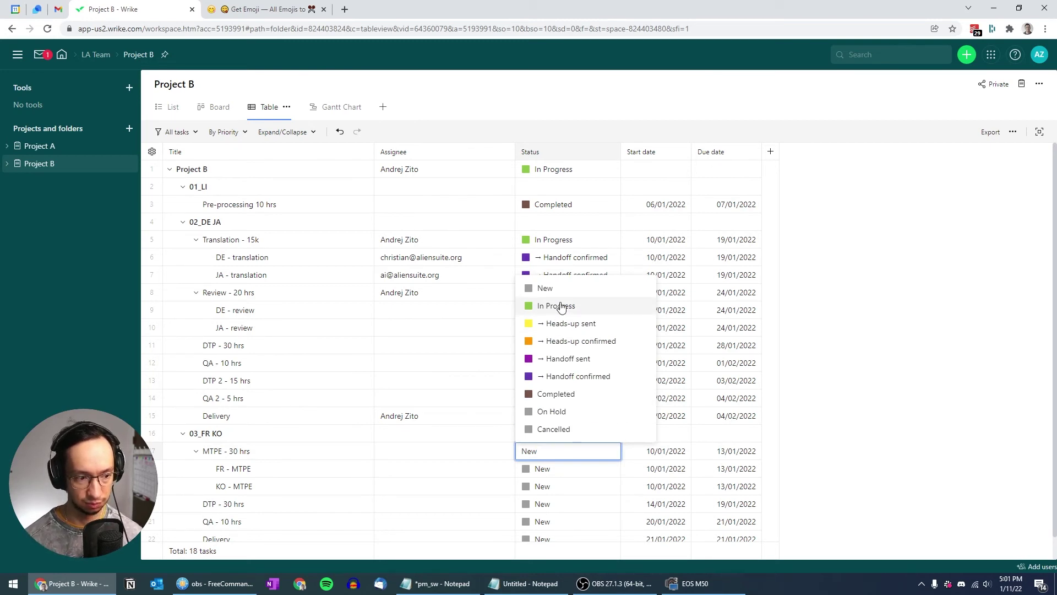
click(562, 307)
click(552, 466)
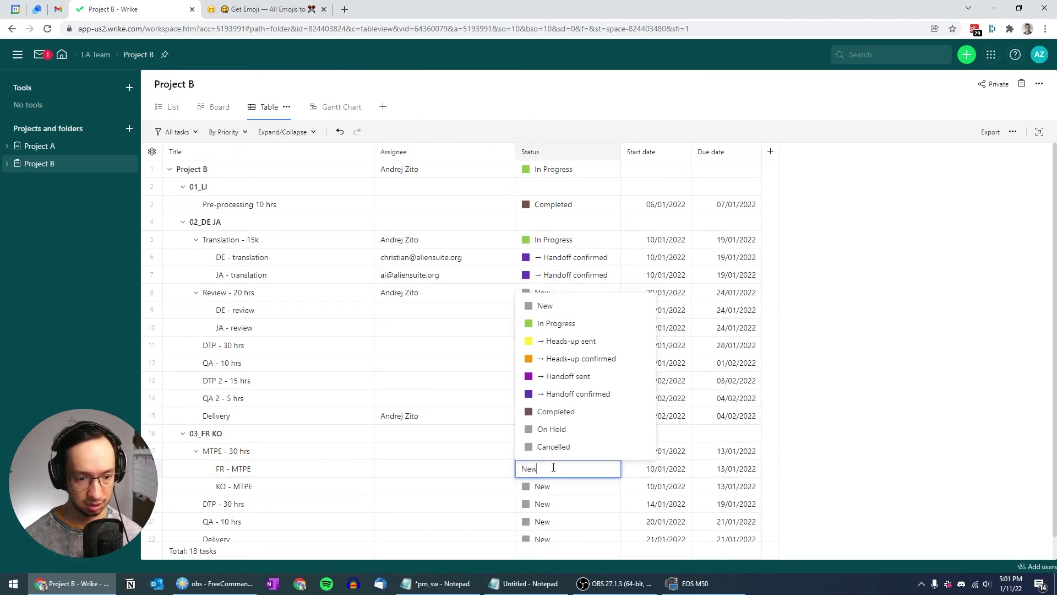
click(567, 395)
click(564, 487)
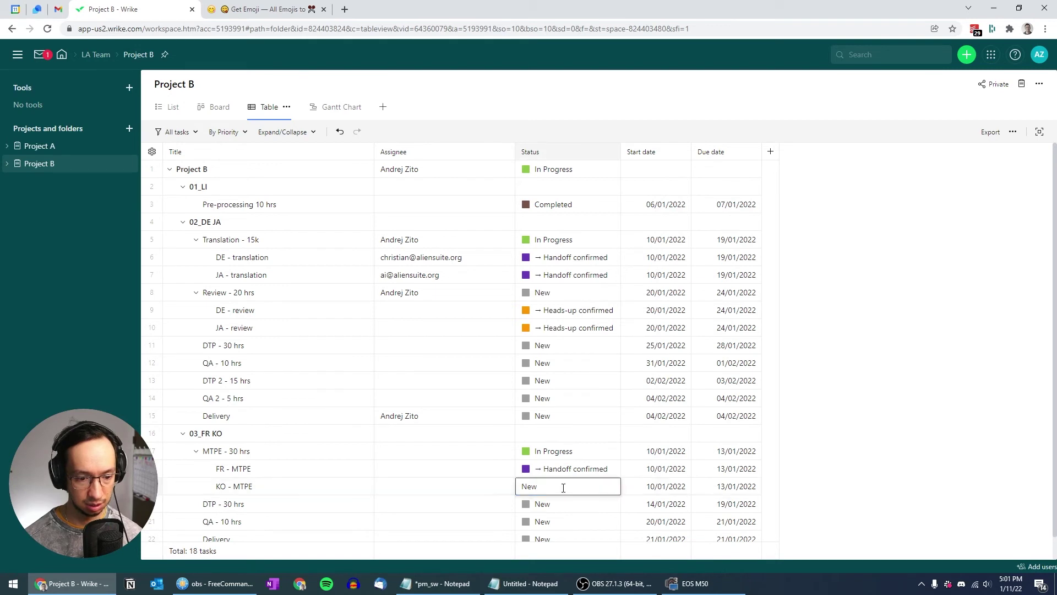
click(567, 411)
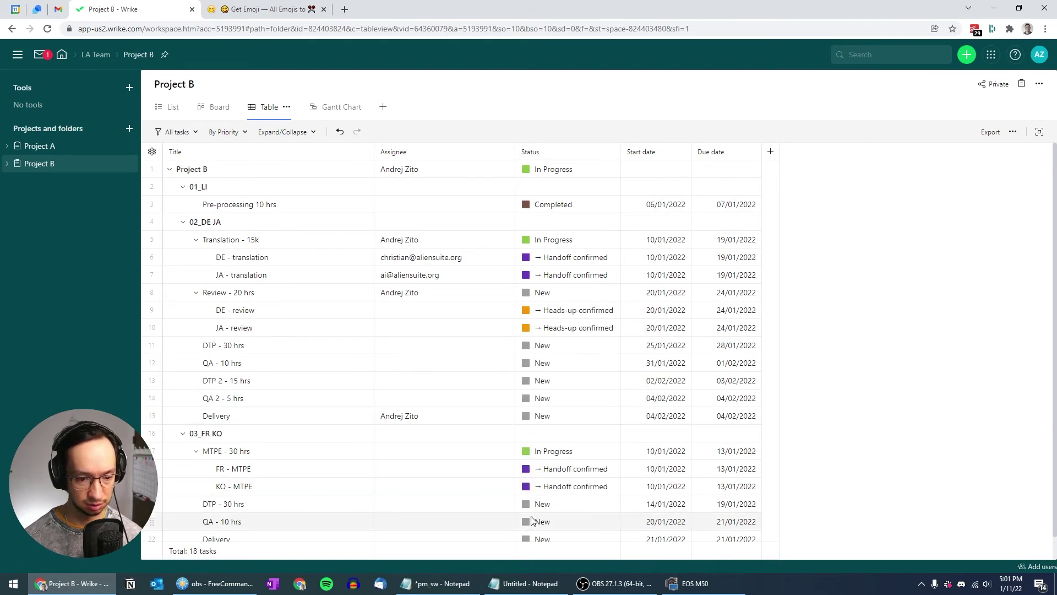
scroll(841, 471, down, 1)
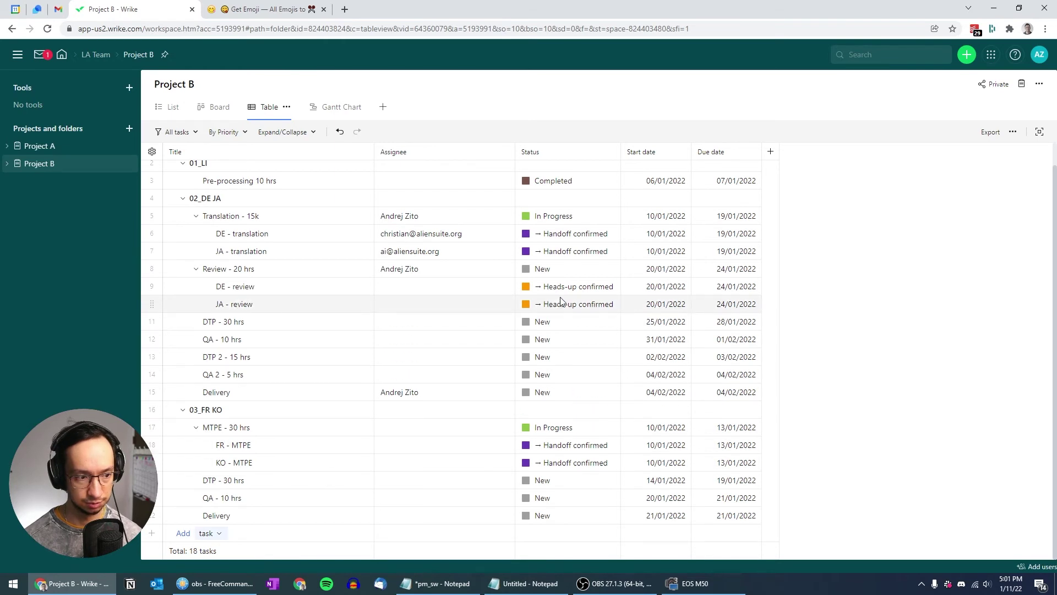
scroll(521, 349, up, 1)
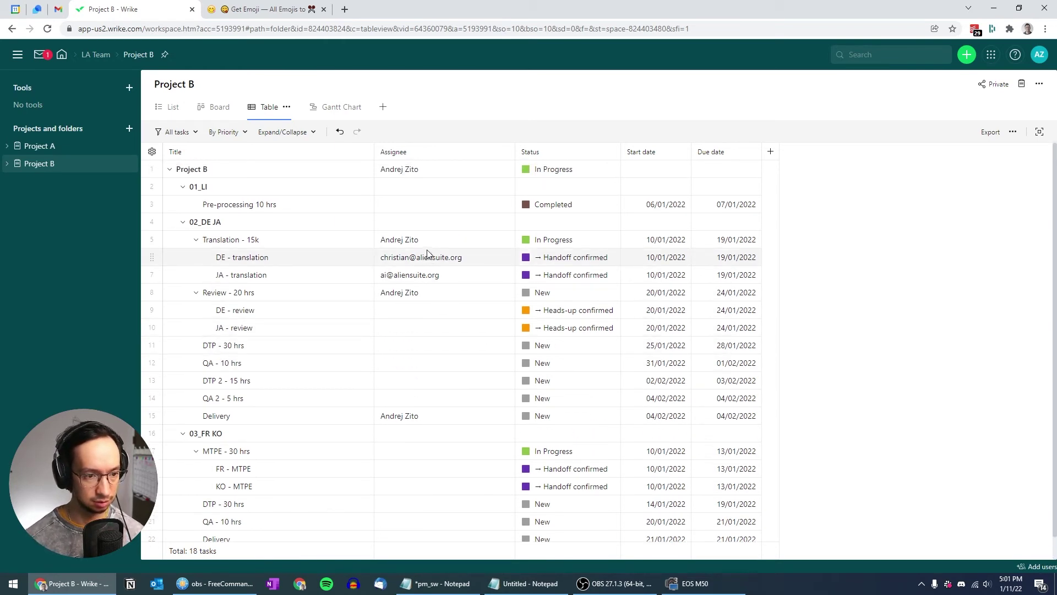
Paste the Translation - 15k assignee into DTP - 30 hrs, QA - 10 hrs, QA 2, DTP 2 and Pre-processing
click(440, 240)
key(Down)
key(Down)
key(Down)
key(Down)
key(Down)
key(Down)
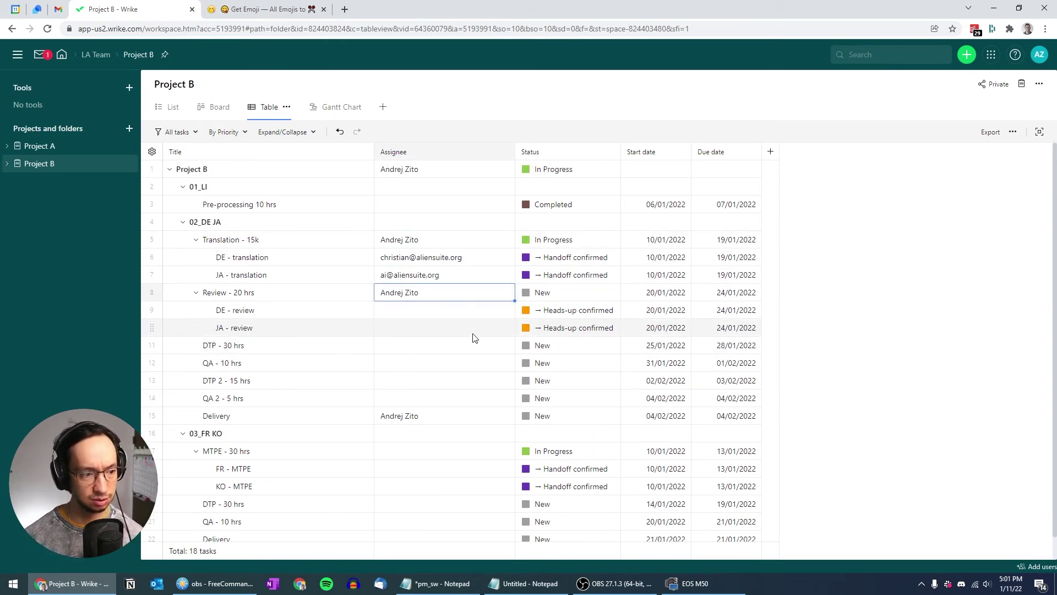
text(Andrej Zito)
key(Down)
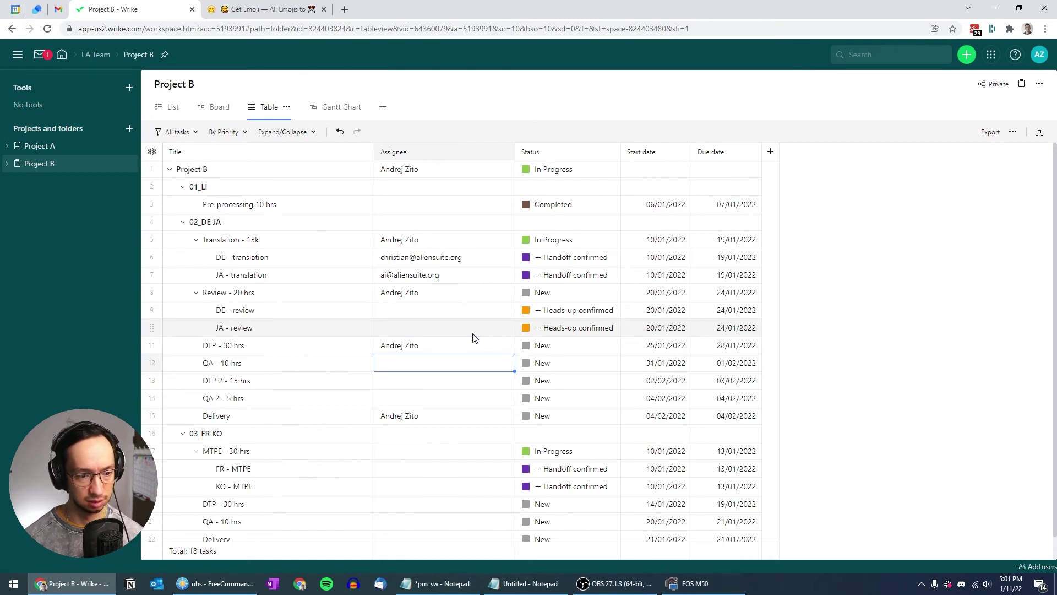
text(Andrej Zito)
key(Down)
key(Down)
text(Andrej Zito)
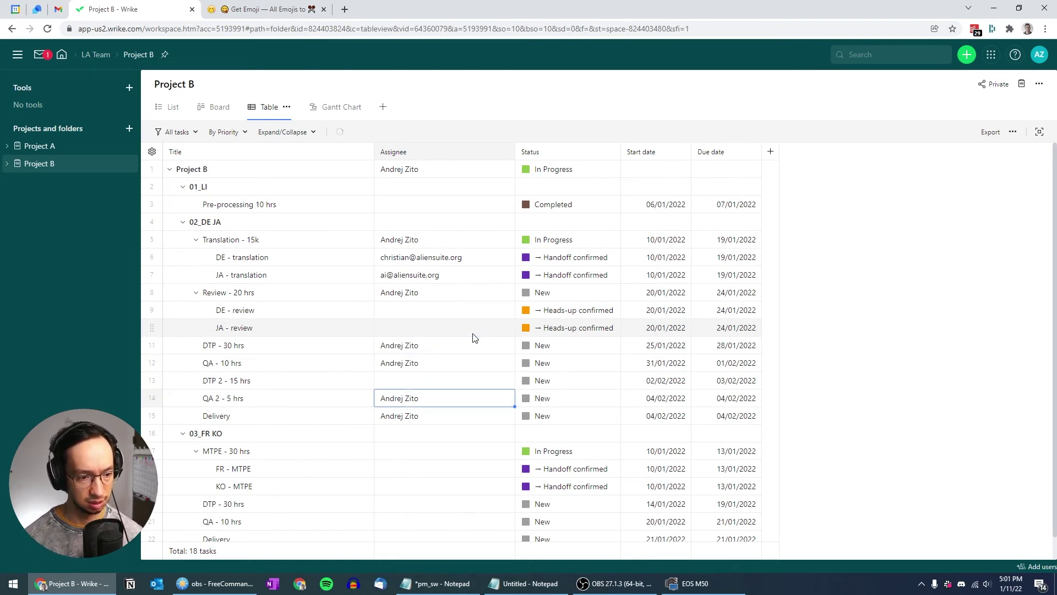
key(Up)
text(Andrej Zito)
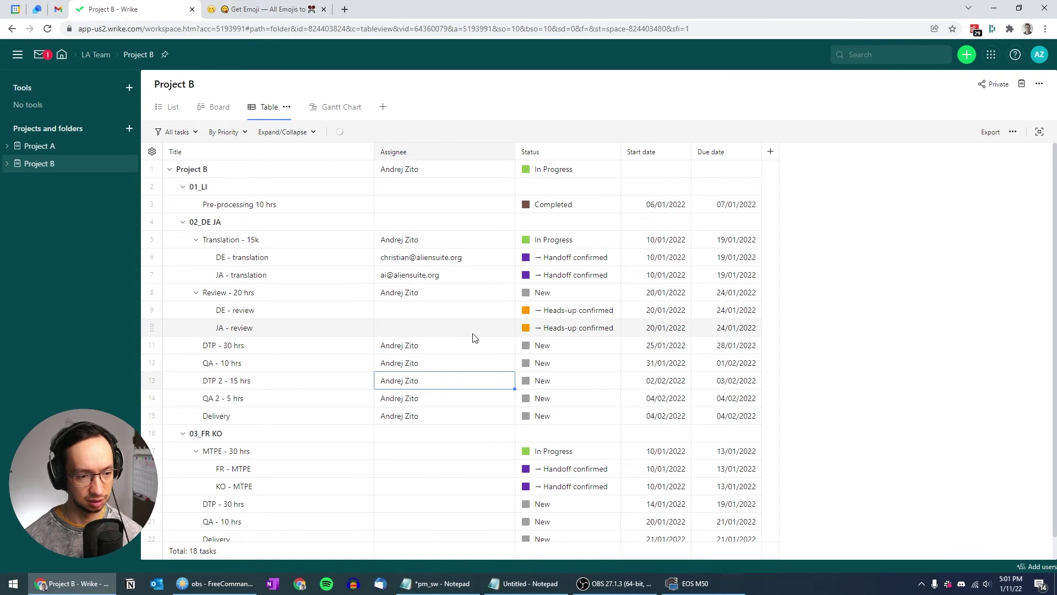
key(Up)
key(Up)
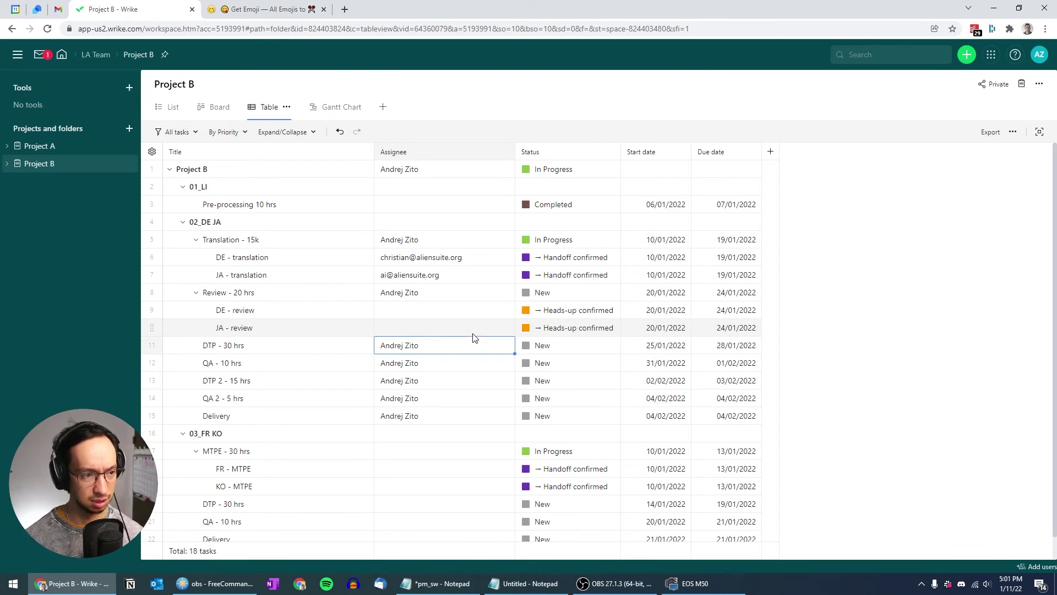
click(425, 208)
text(Andrej Zito)
Paste the same assignee into MTPE - 30 hrs and the DTP, QA and Delivery tasks under 03_FR KO
scroll(447, 329, down, 1)
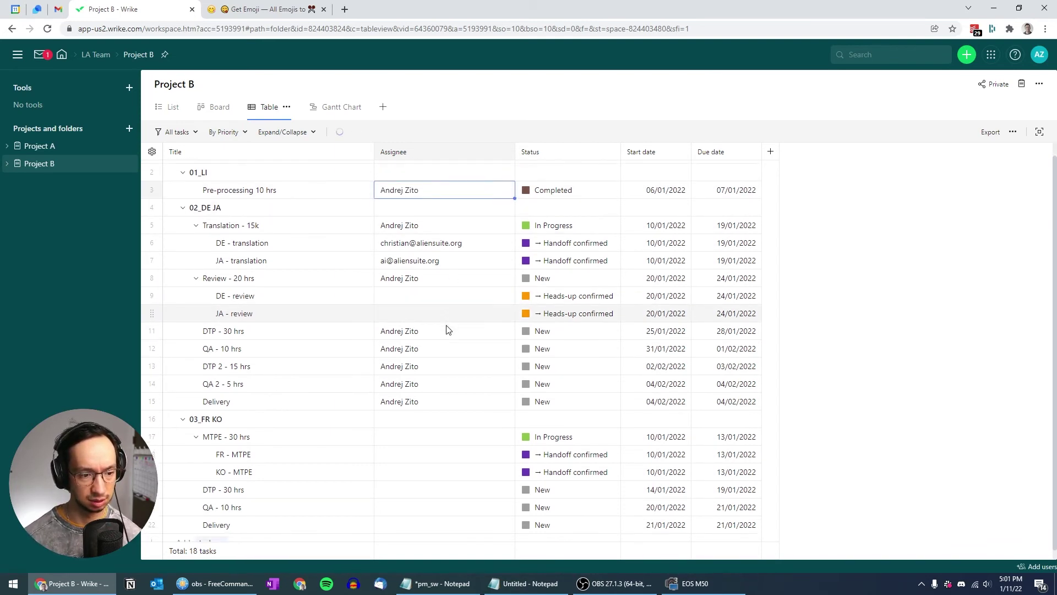
click(415, 428)
text(Andrej Zito)
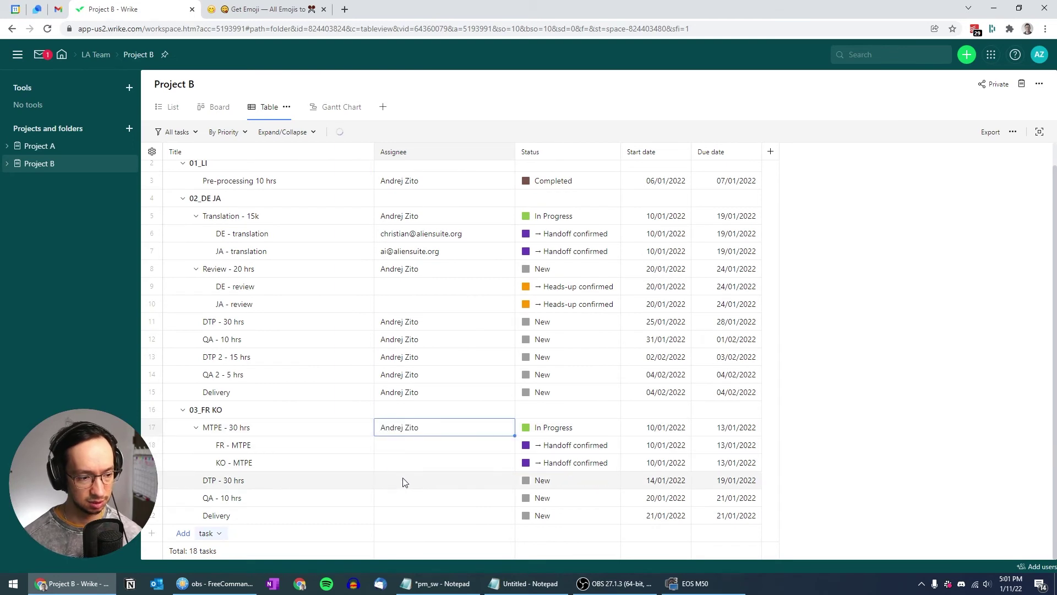
click(404, 482)
text(Andrej Zito)
click(402, 499)
text(Andrej Zito)
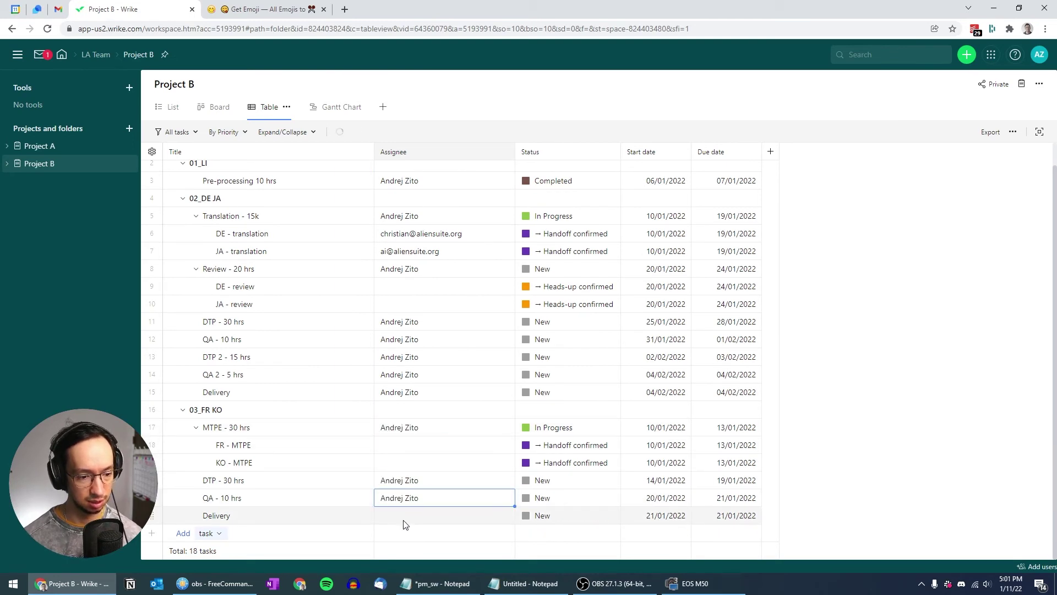
click(404, 518)
text(Andrej Zito)
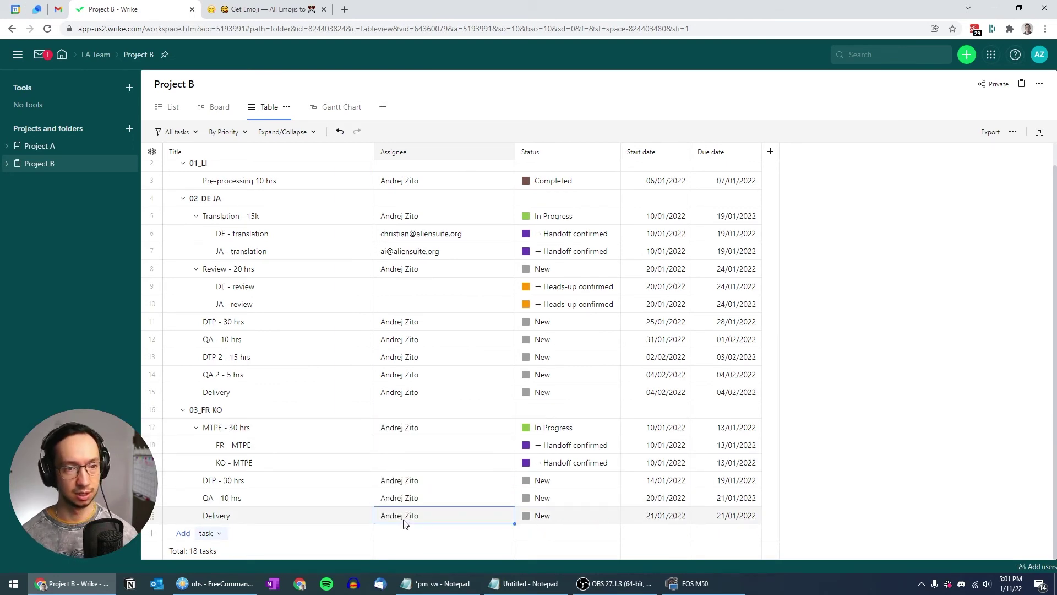
scroll(404, 523, up, 1)
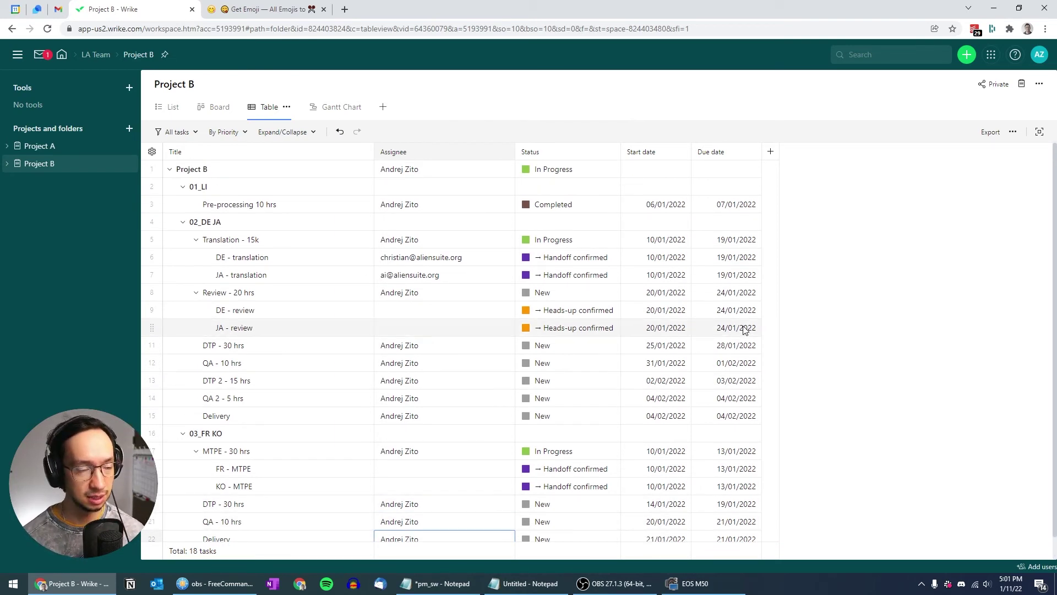
scroll(744, 329, down, 1)
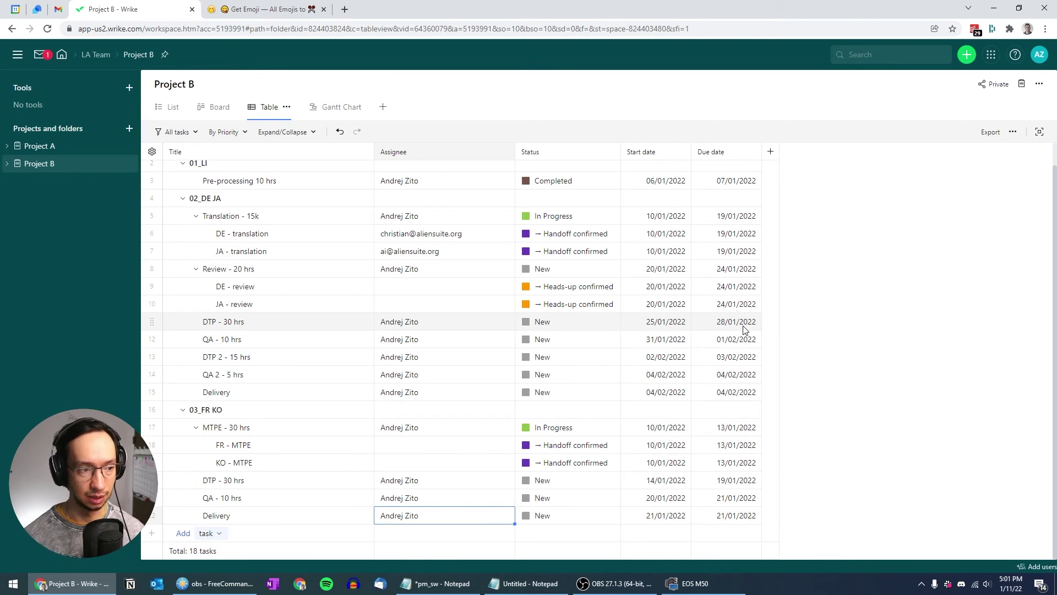
scroll(716, 313, up, 1)
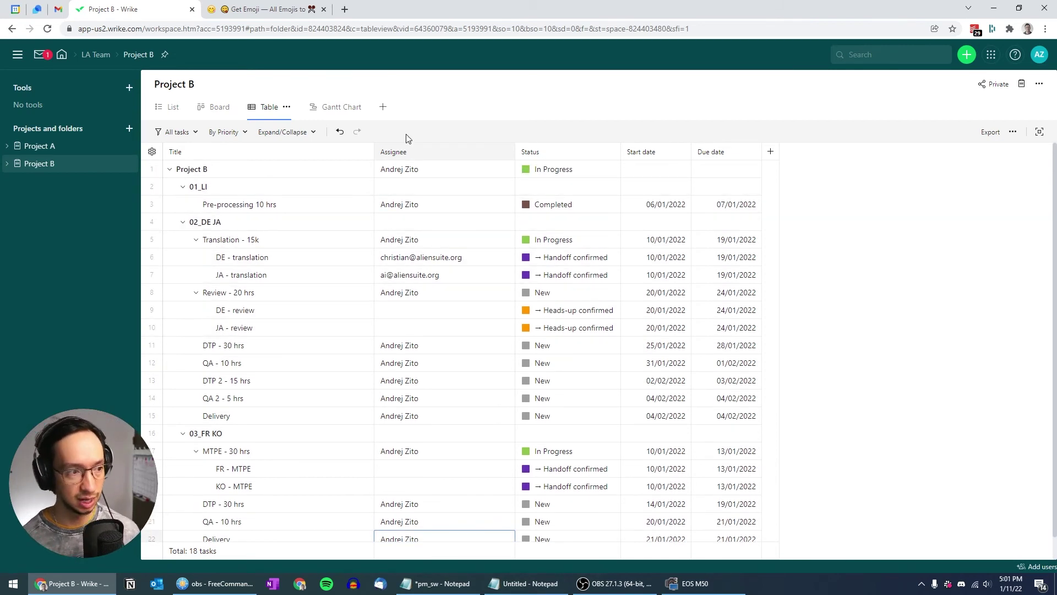
Show Project B as a Gantt chart with the Predecessors, Start date and Due date columns hidden
click(332, 109)
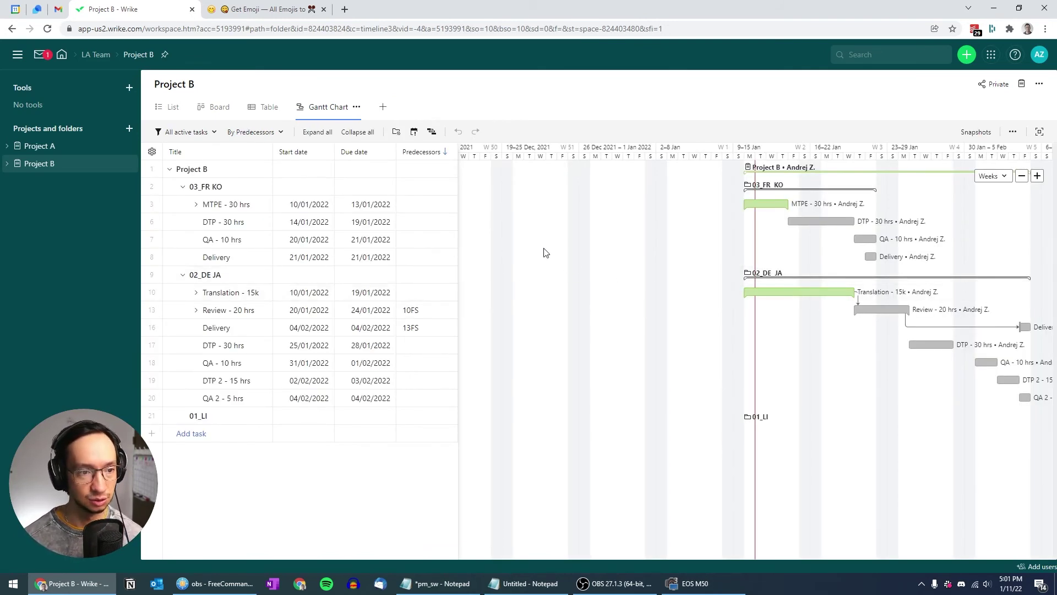
click(152, 151)
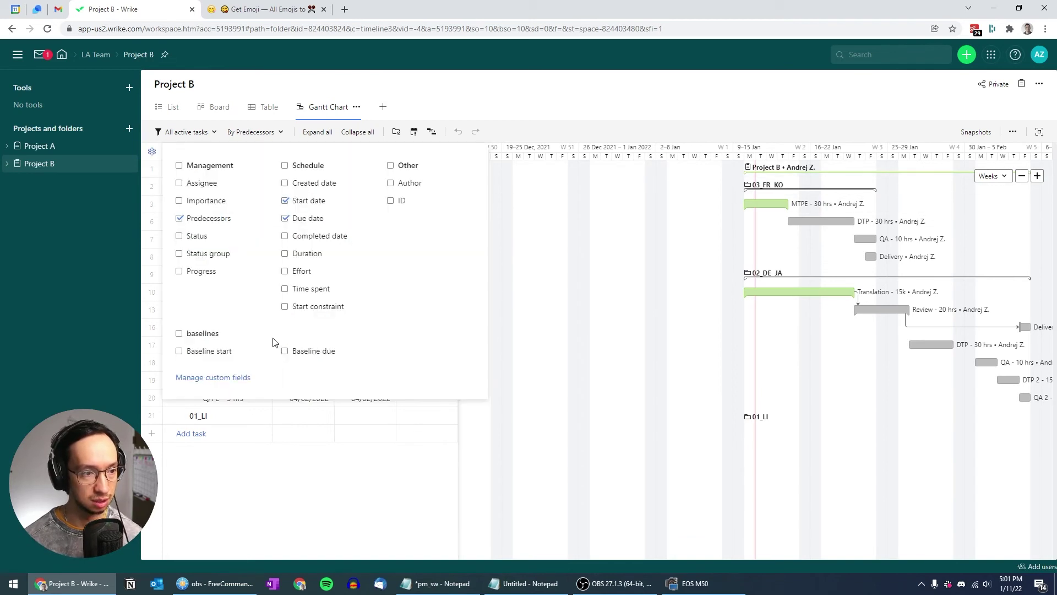
click(180, 218)
click(285, 200)
click(285, 218)
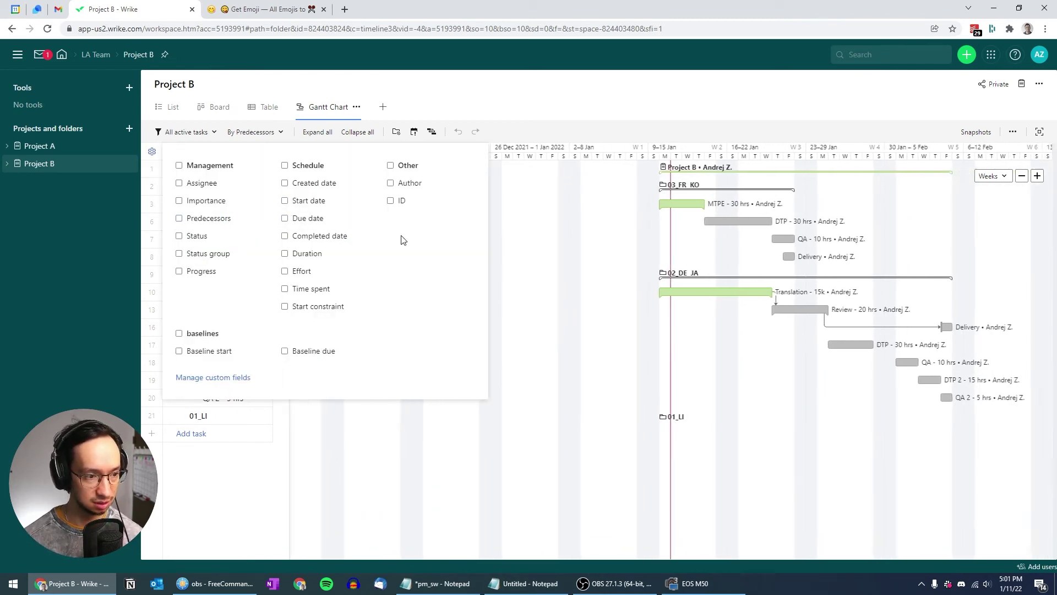
click(528, 237)
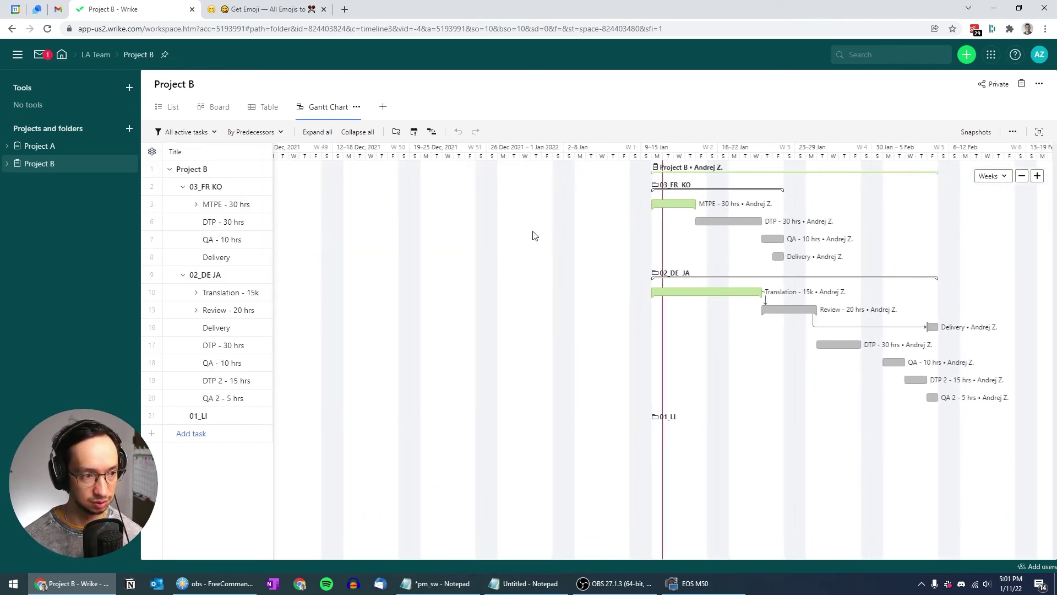
Filter Project B's Gantt to All tasks, sort by priority and zoom in the timeline
click(212, 132)
click(190, 169)
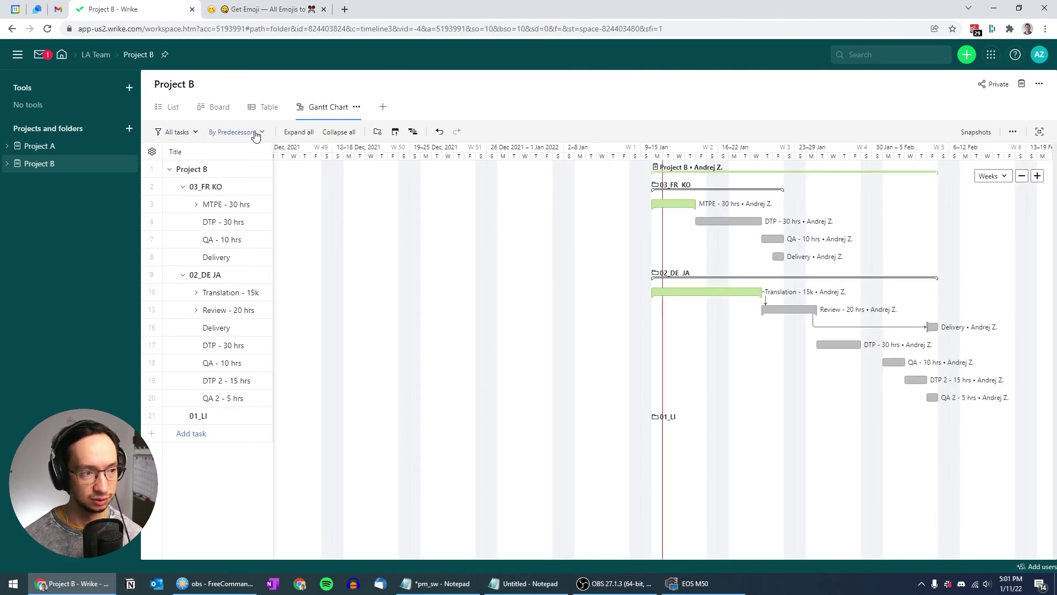
click(258, 132)
click(245, 170)
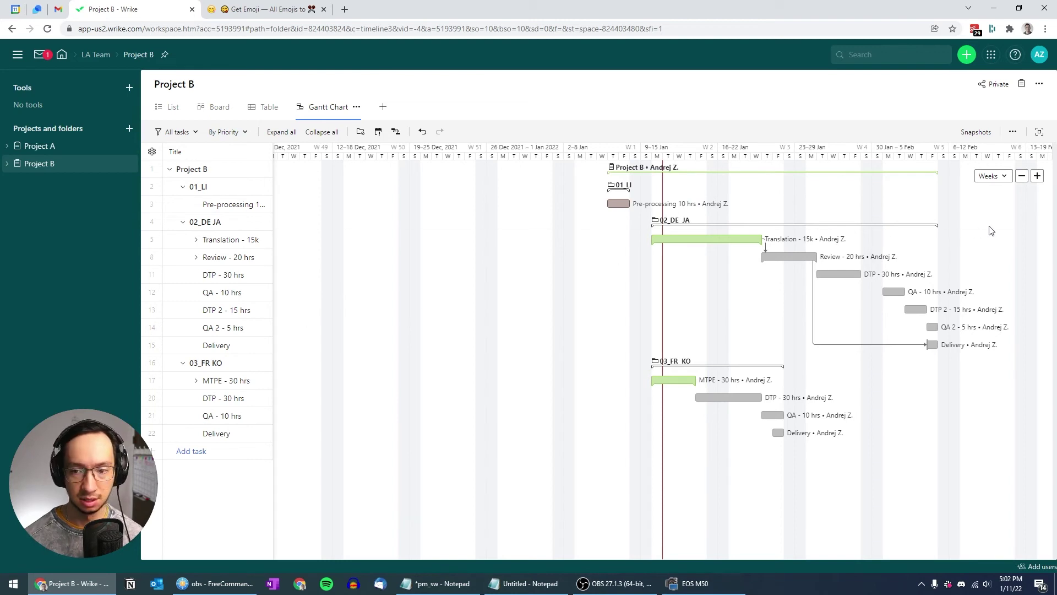
click(1038, 177)
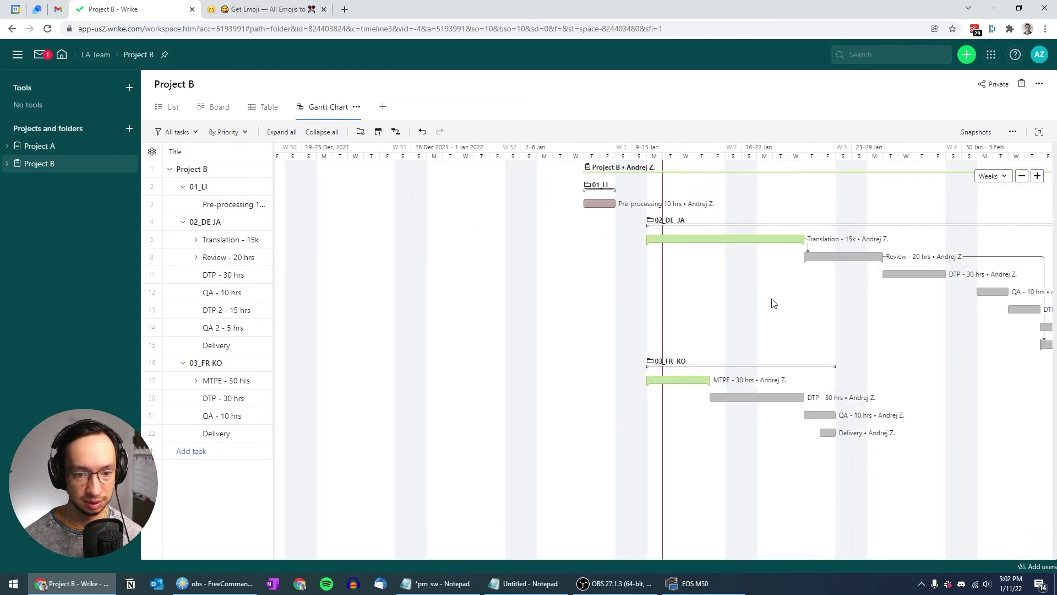
drag(771, 302, 552, 301)
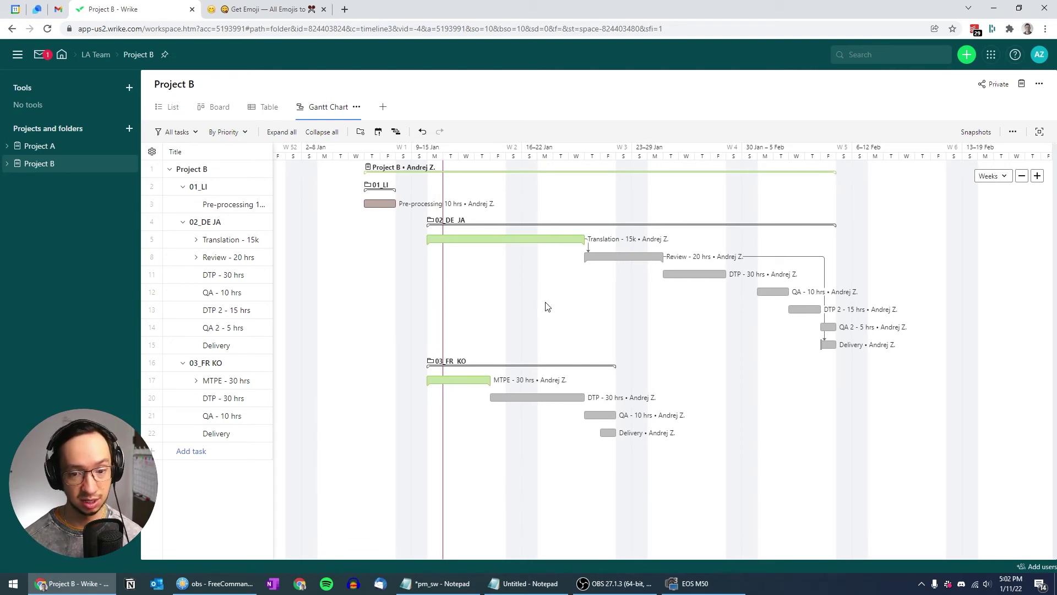
Expand and collapse the Translation, Review and MTPE rows, then bring up the Gantt bar display options
click(196, 239)
click(196, 240)
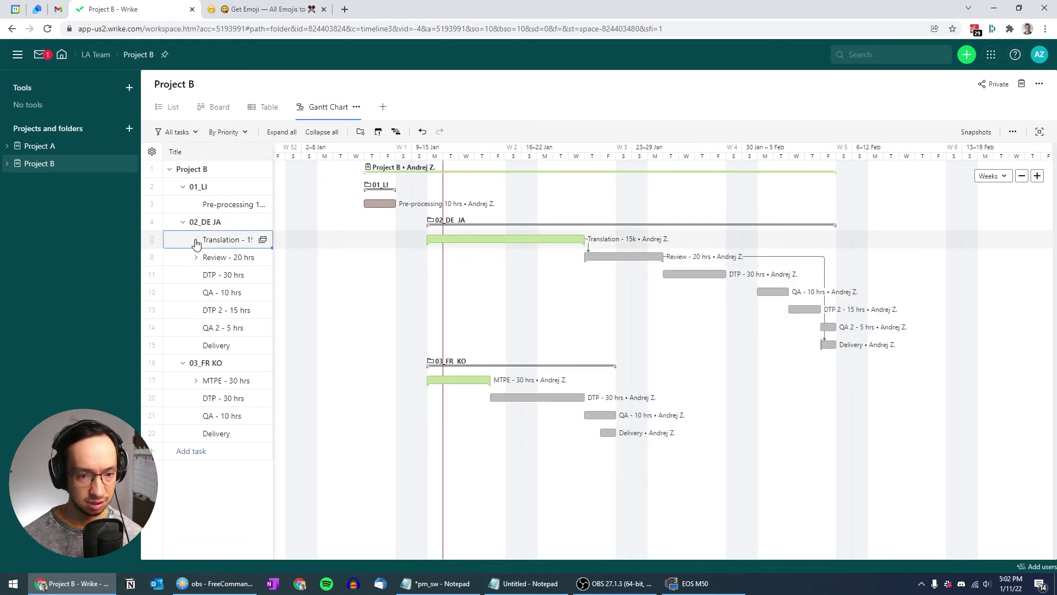
click(196, 240)
click(196, 240)
click(196, 257)
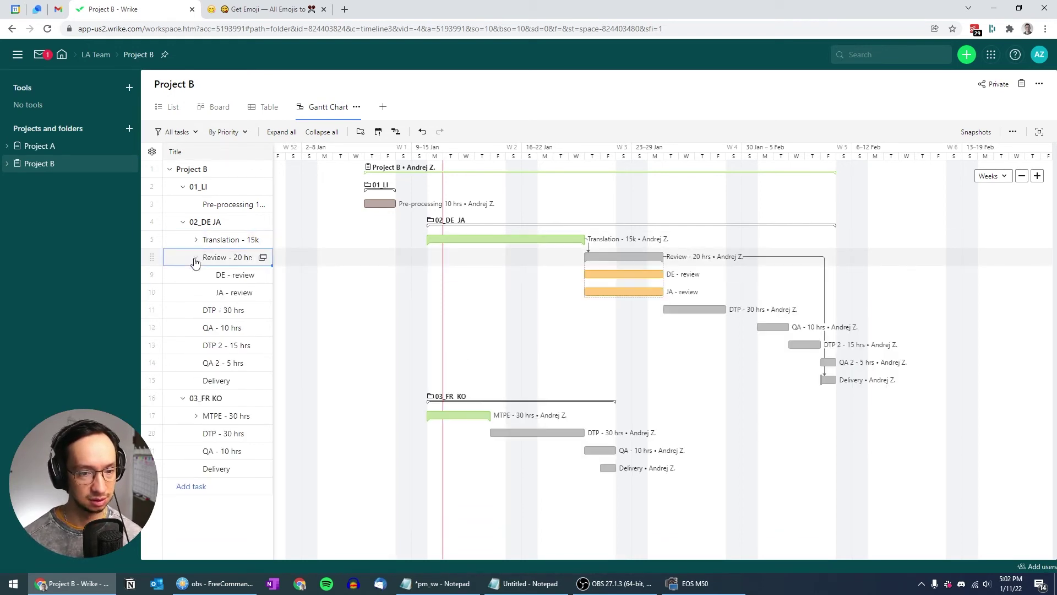
click(197, 259)
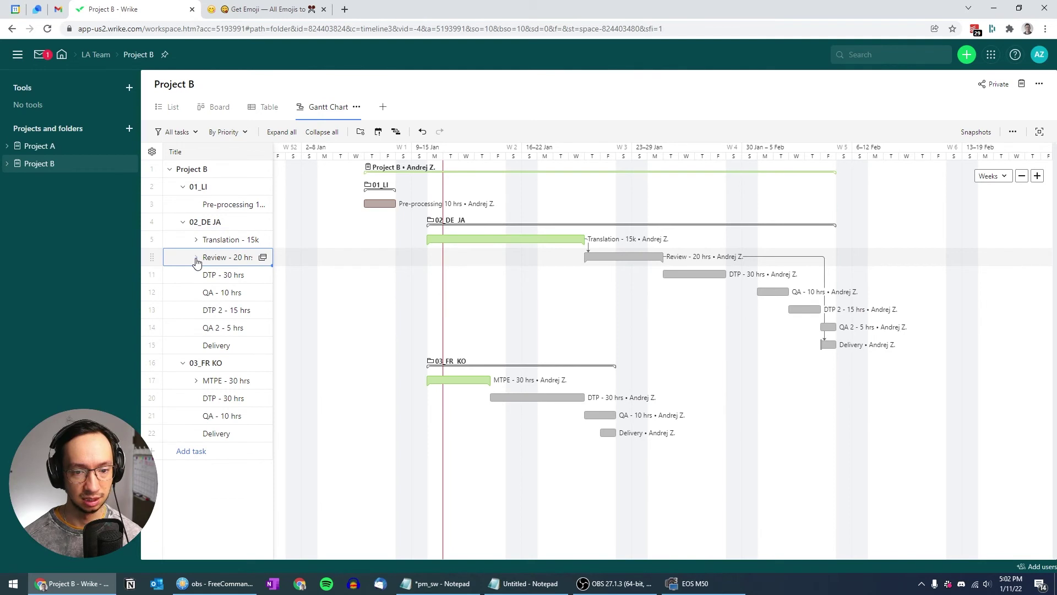
click(195, 382)
click(195, 383)
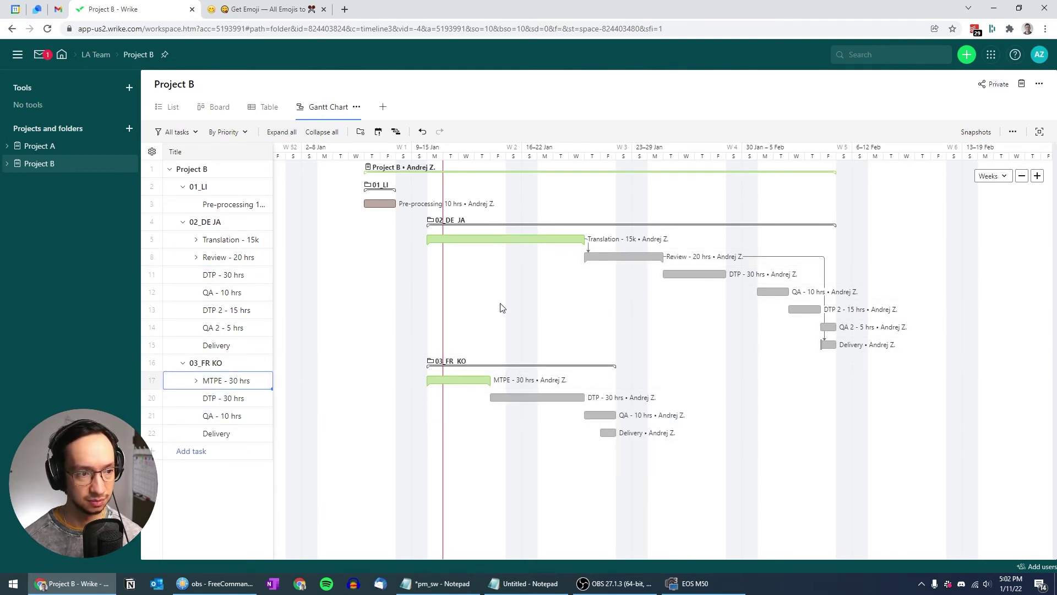
click(1012, 132)
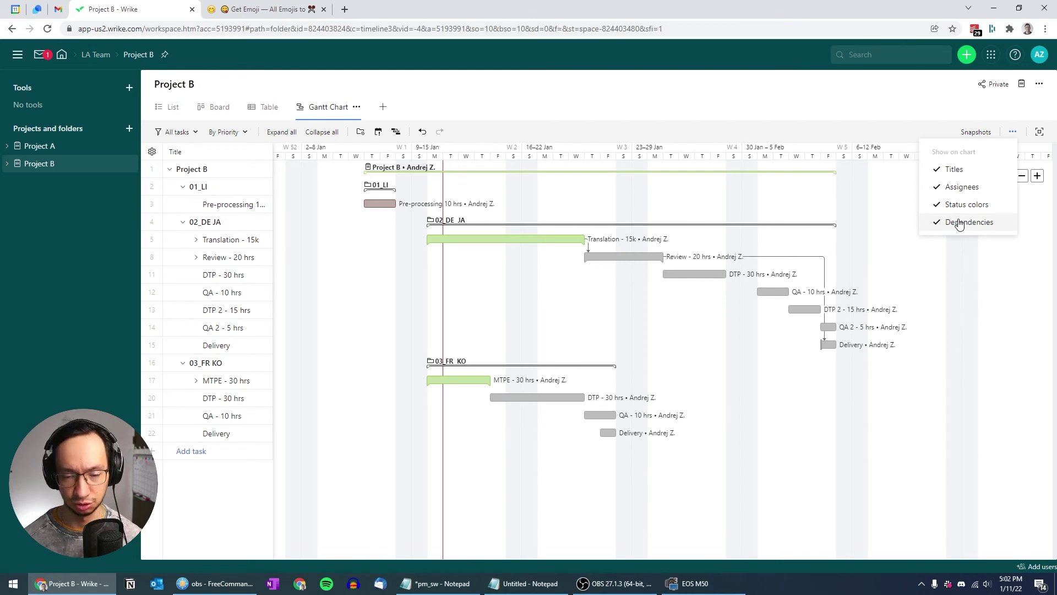
Untick Dependencies and Assignees in 'Show on chart' so bars display only task titles
click(959, 223)
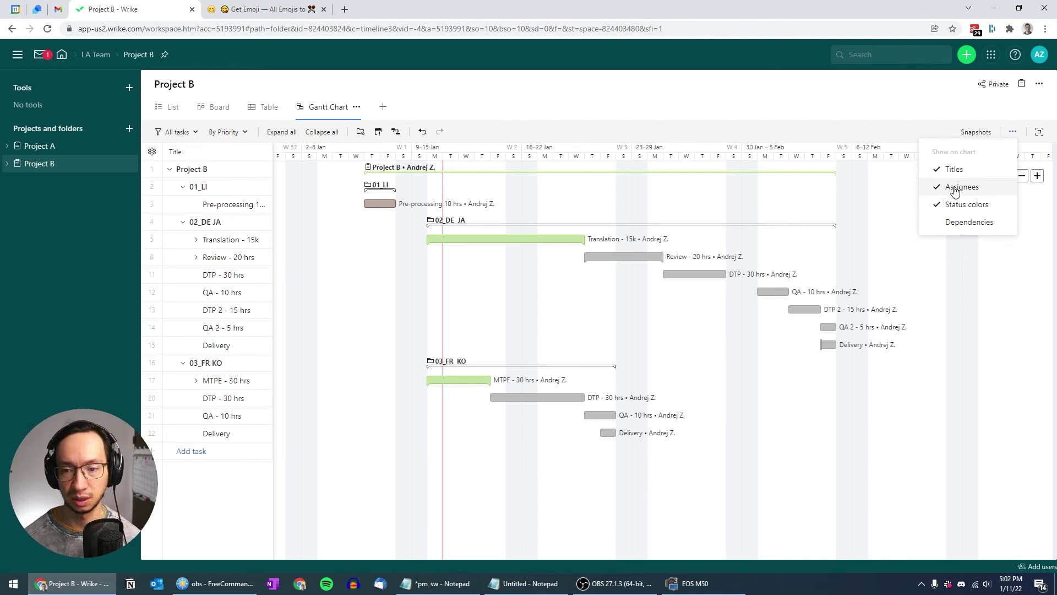
click(956, 188)
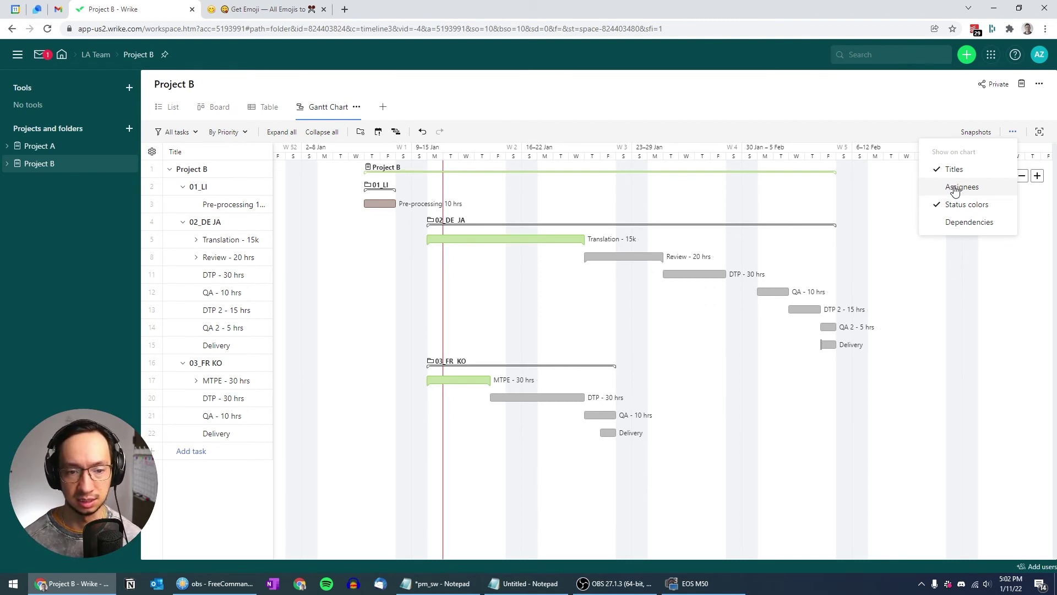
click(858, 259)
drag(855, 206, 872, 220)
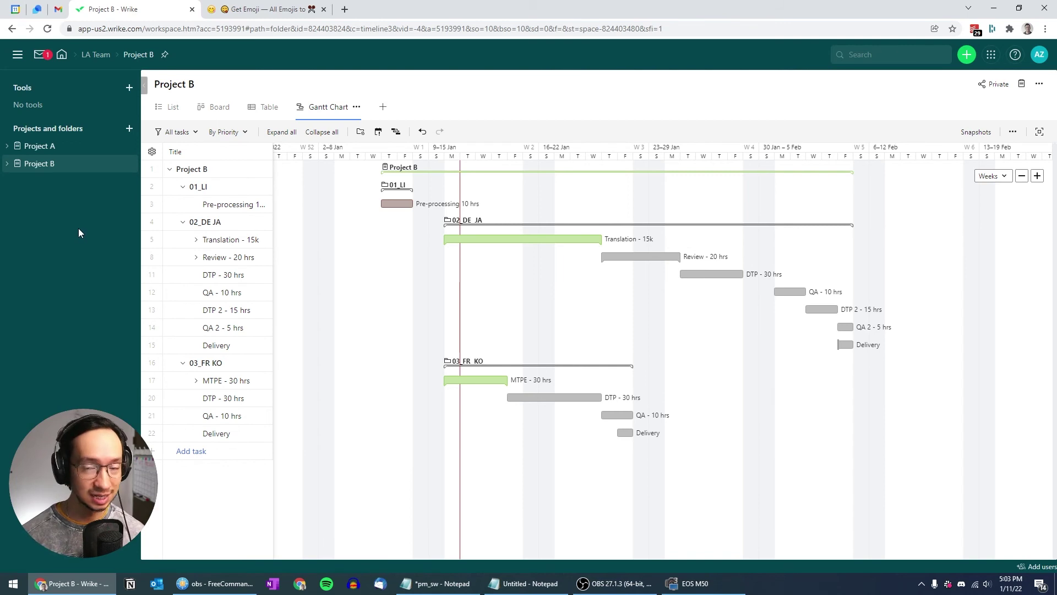
Create a folder named 'My Projects' that opens in Gantt Chart view
click(130, 131)
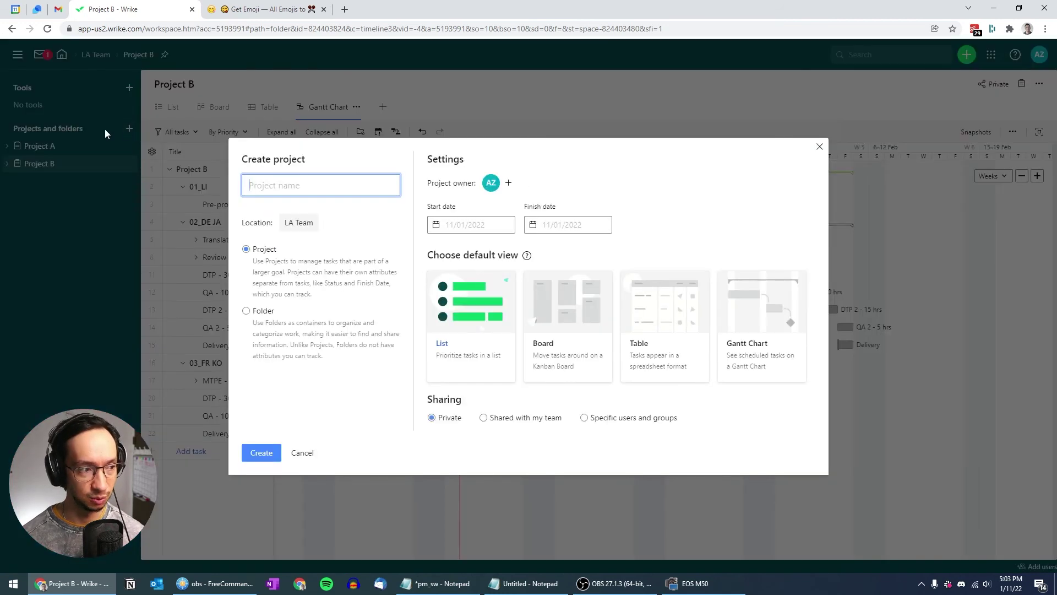
click(247, 310)
click(268, 216)
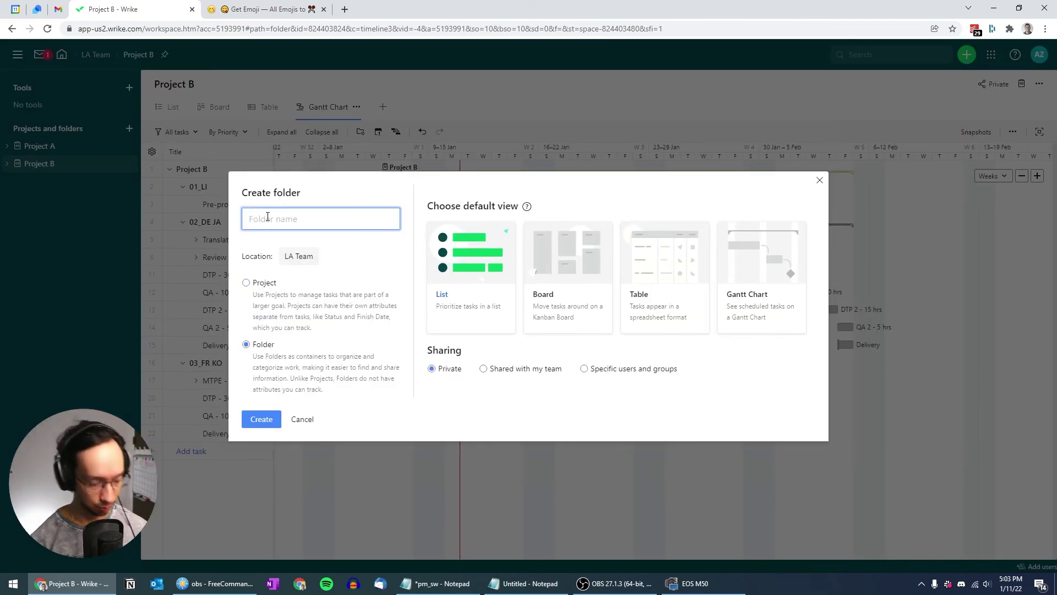
text(My Projects)
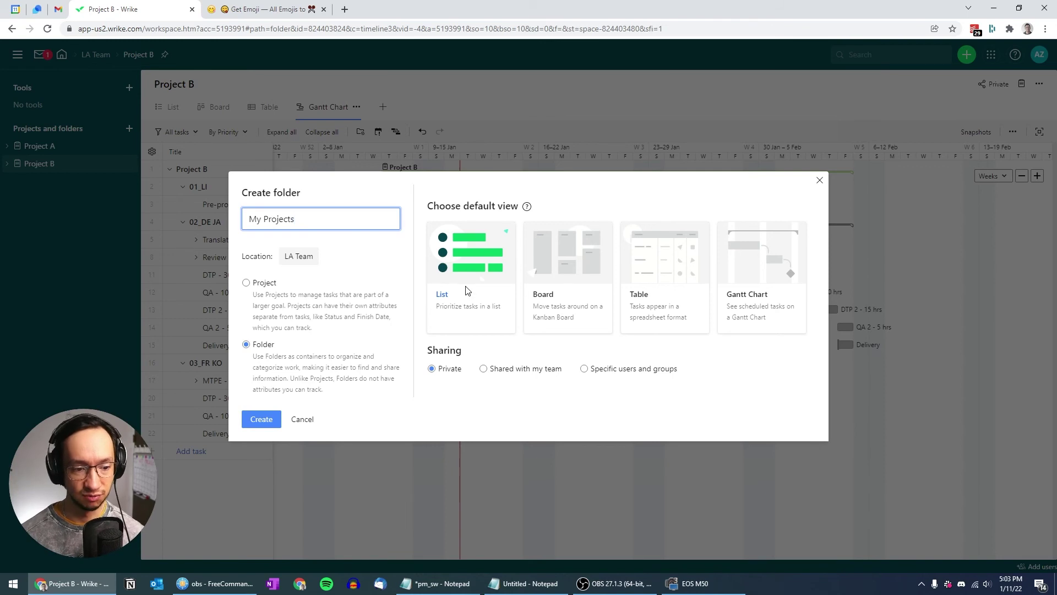
click(777, 285)
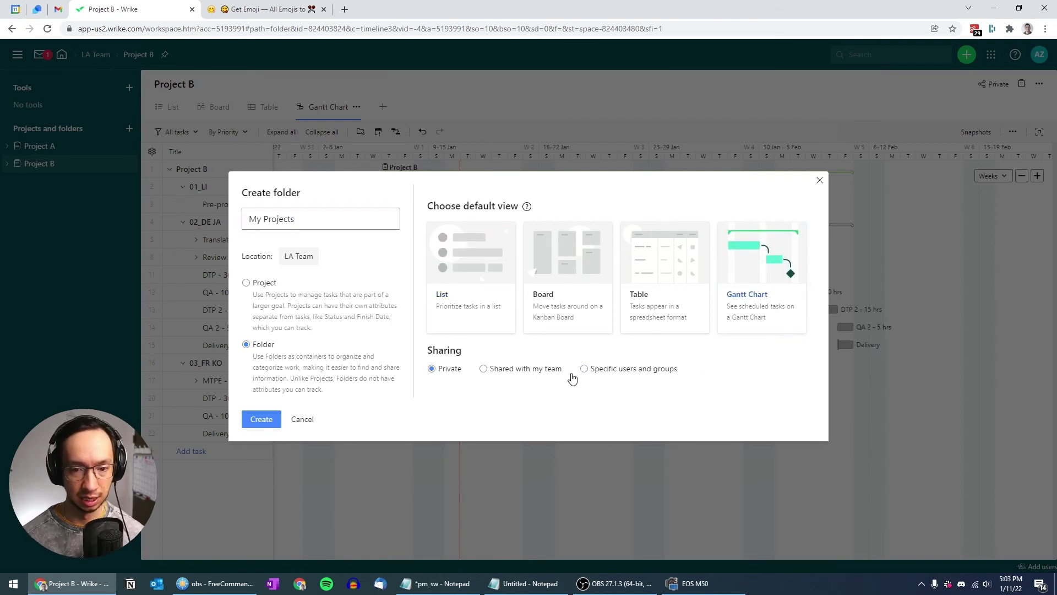
click(280, 420)
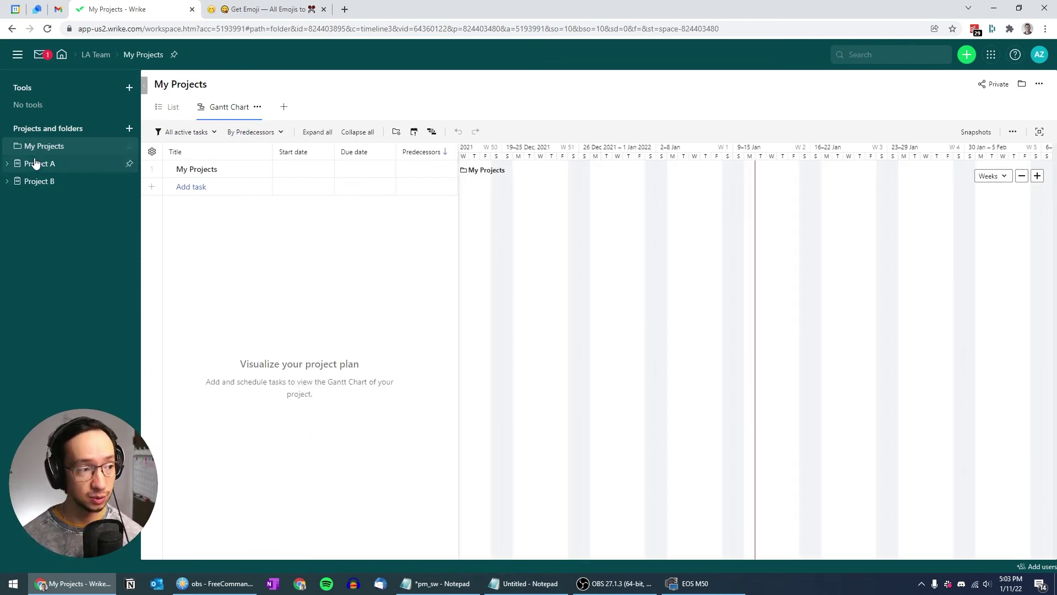
Move Project A and Project B into My Projects and expand all their rows in the Gantt chart
drag(31, 166, 46, 149)
drag(36, 185, 47, 147)
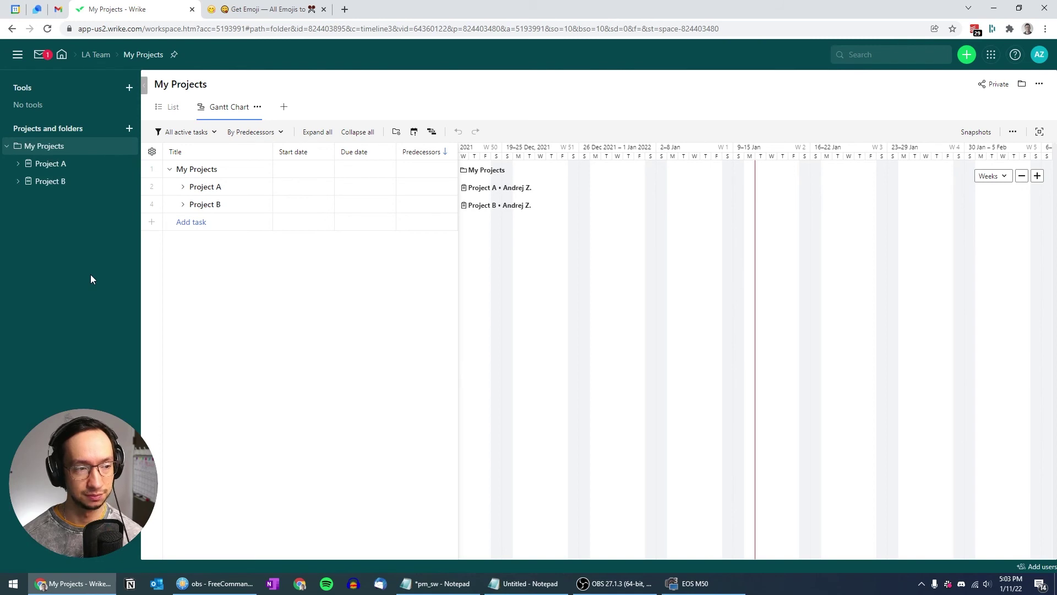
drag(525, 280, 573, 281)
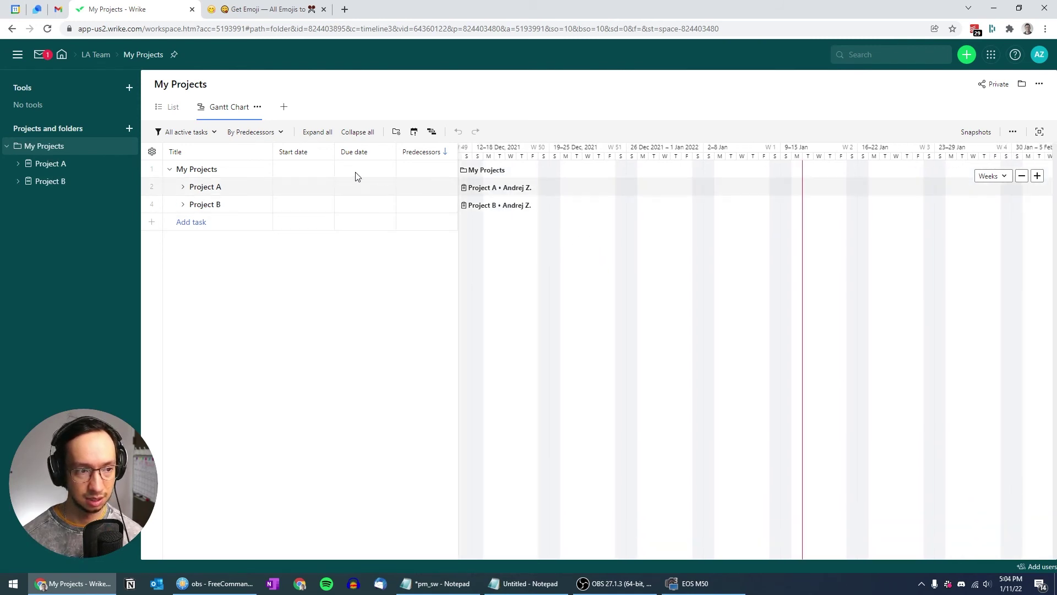
click(318, 133)
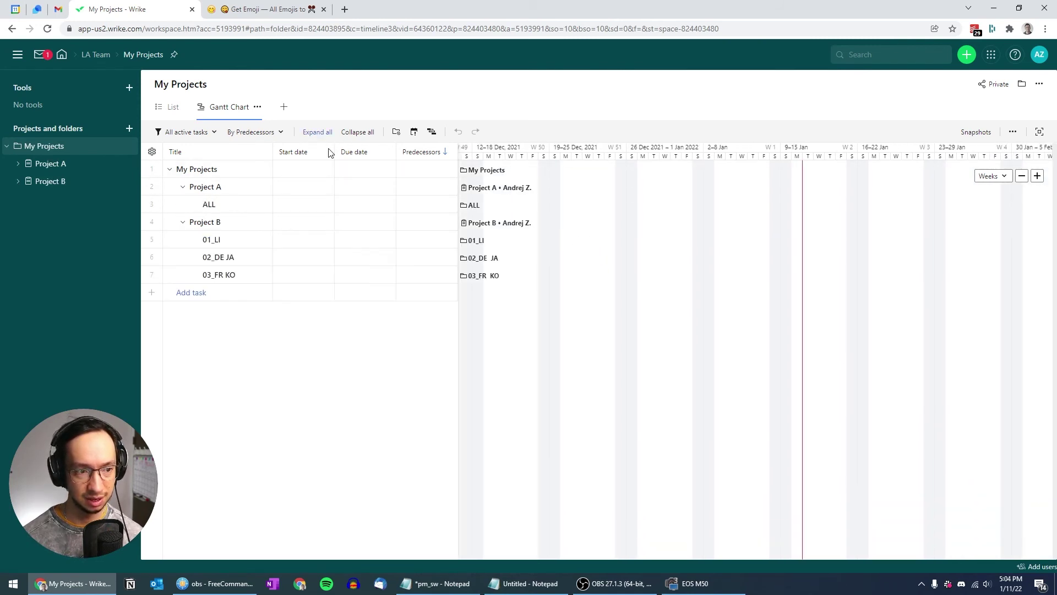
drag(557, 295, 652, 297)
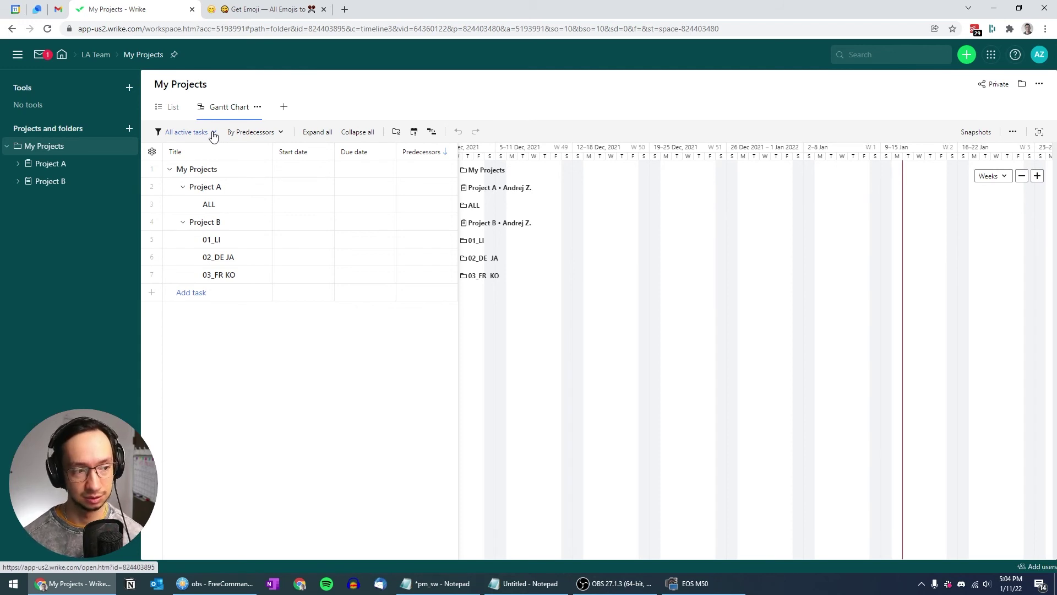
Switch the task filter from All active tasks to All tasks
click(214, 134)
click(182, 170)
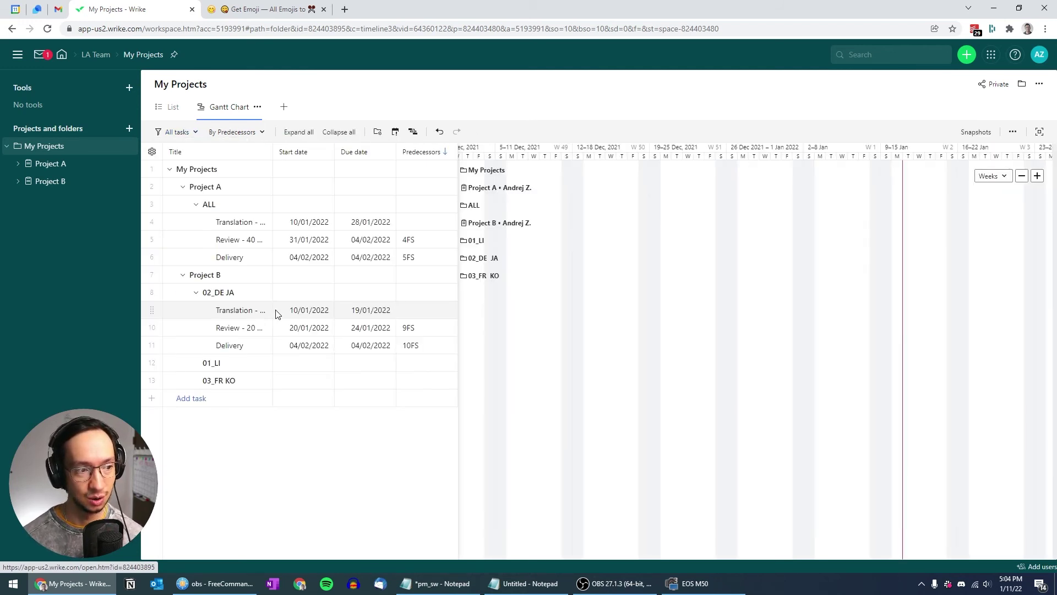
drag(705, 297, 491, 286)
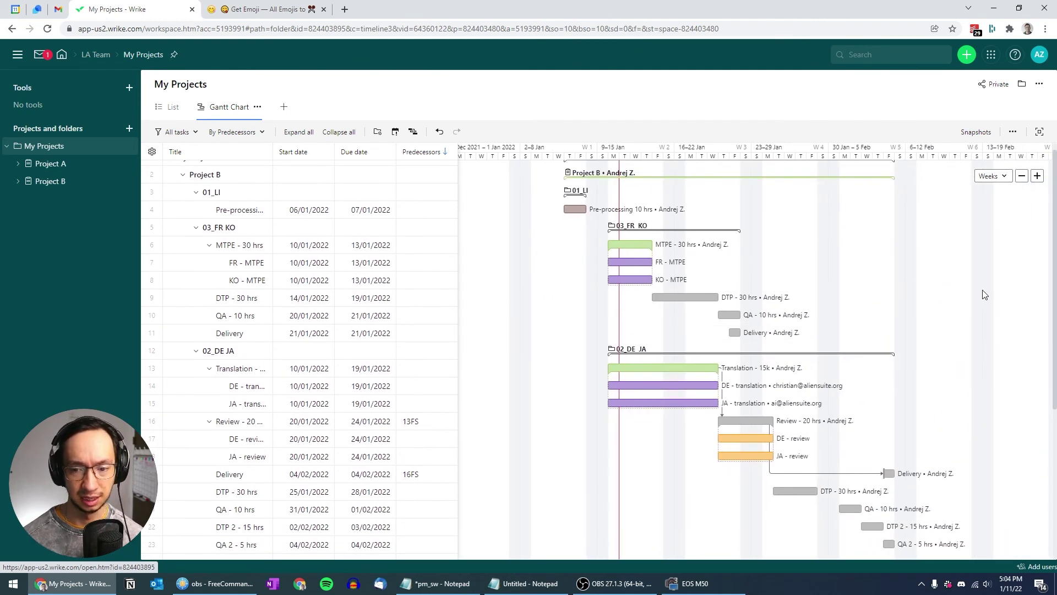
drag(984, 295, 932, 278)
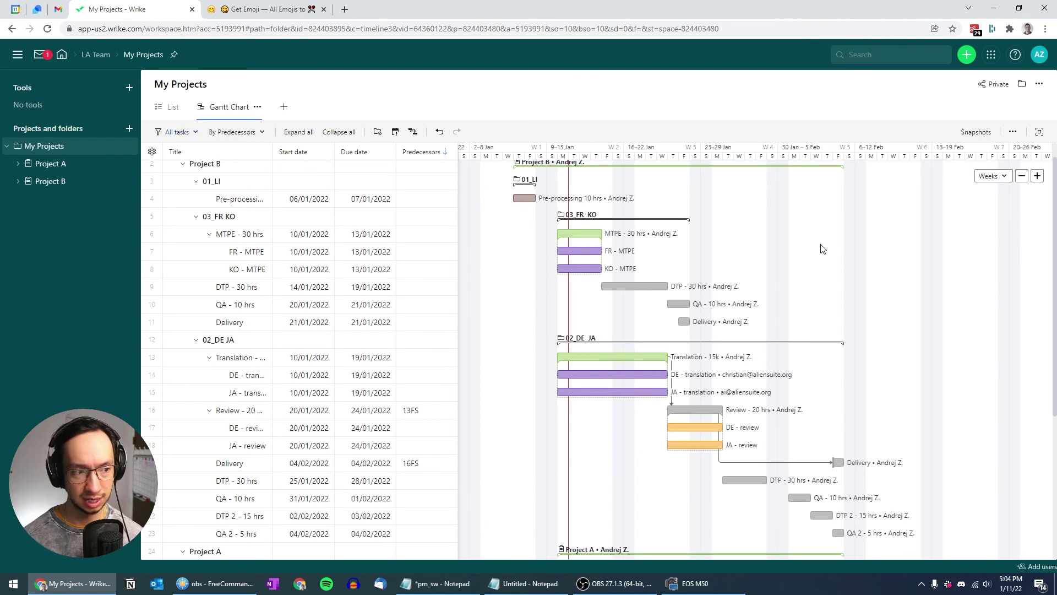
Sort tasks By Priority and collapse Project A's Translation and Review groups
click(252, 133)
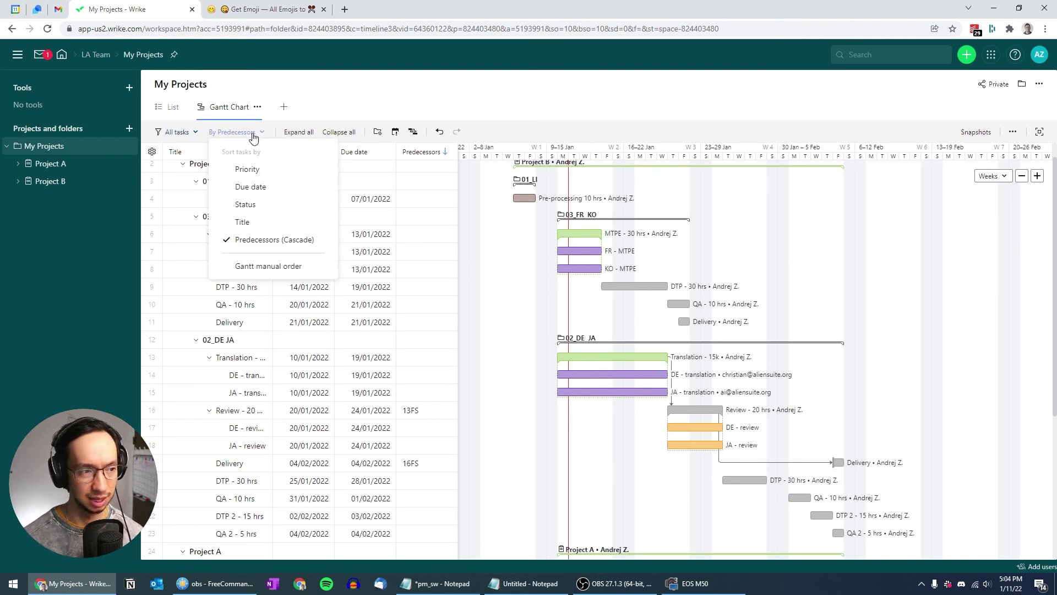
click(247, 170)
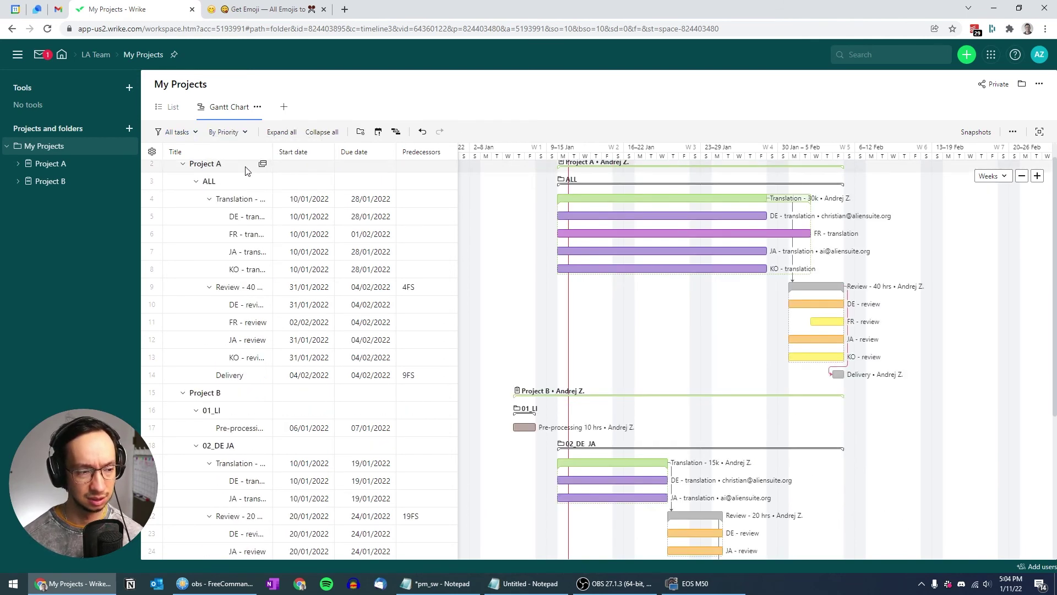
scroll(581, 258, up, 1)
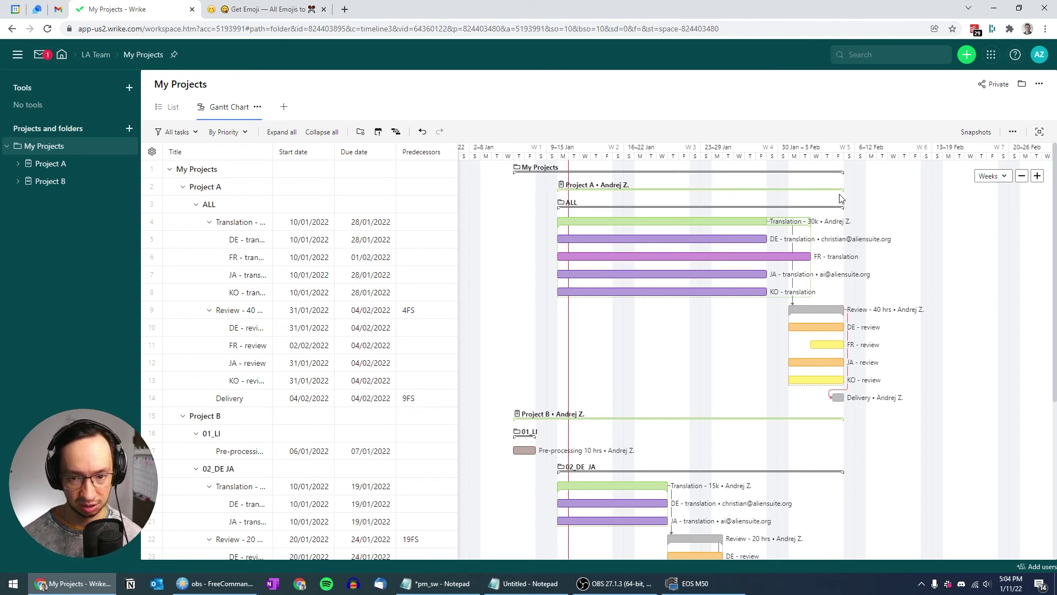
click(210, 223)
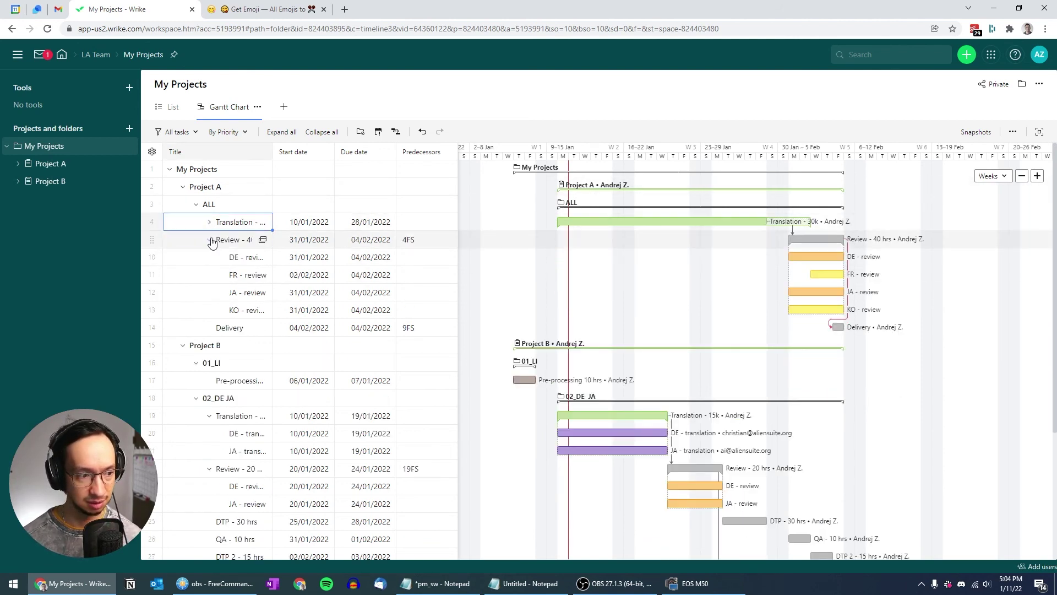
click(210, 240)
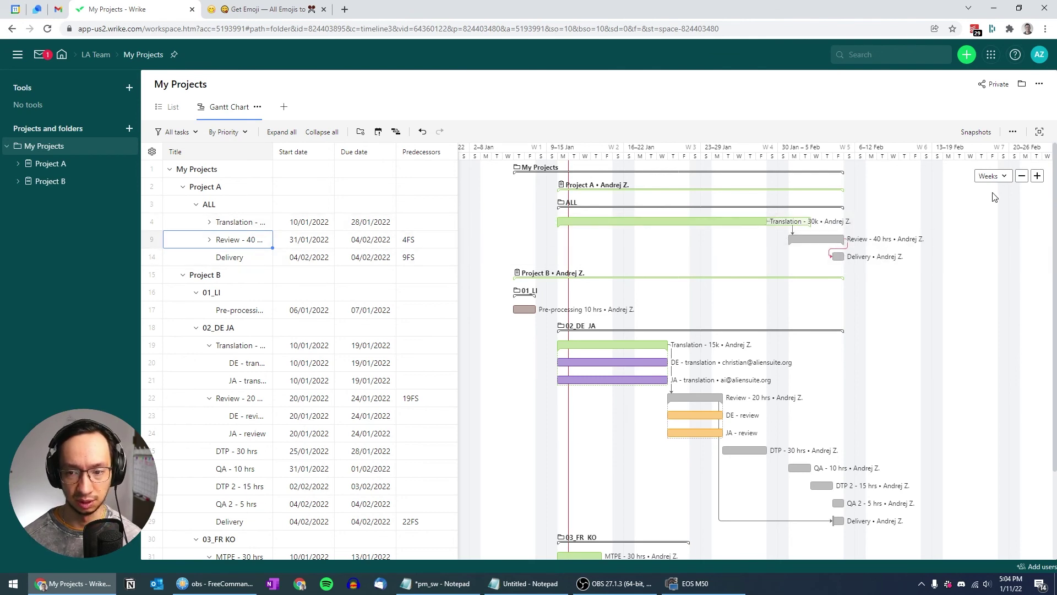
Turn off Assignees and Dependencies in the chart's display options
click(1013, 132)
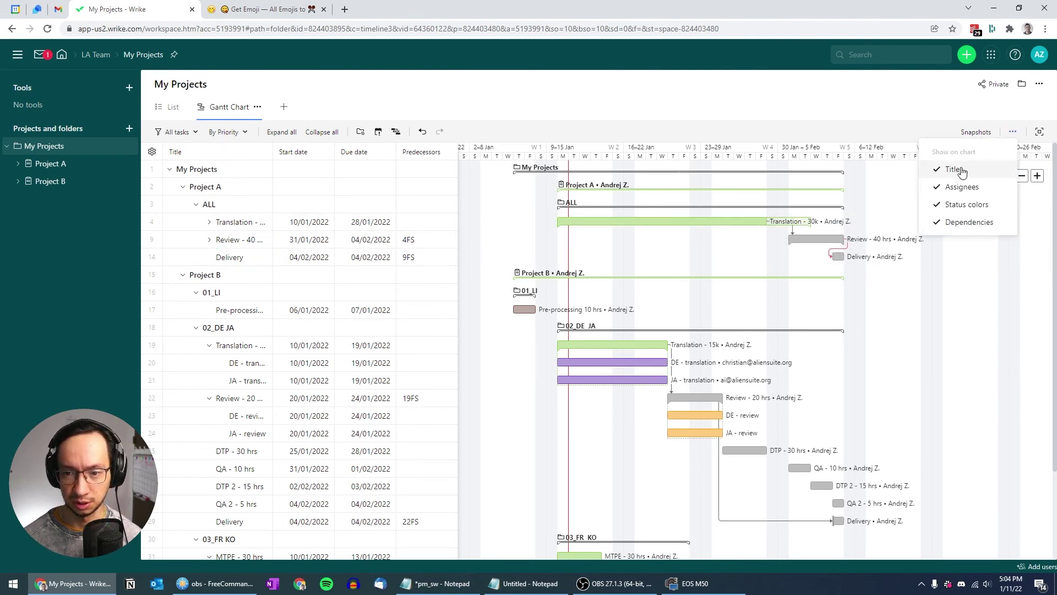
click(958, 187)
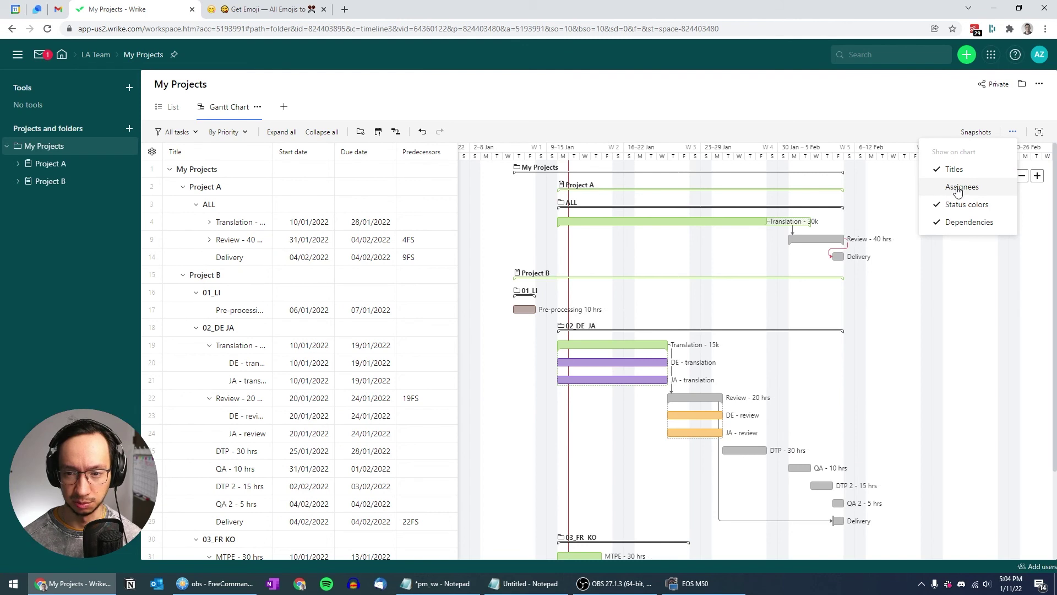
click(954, 226)
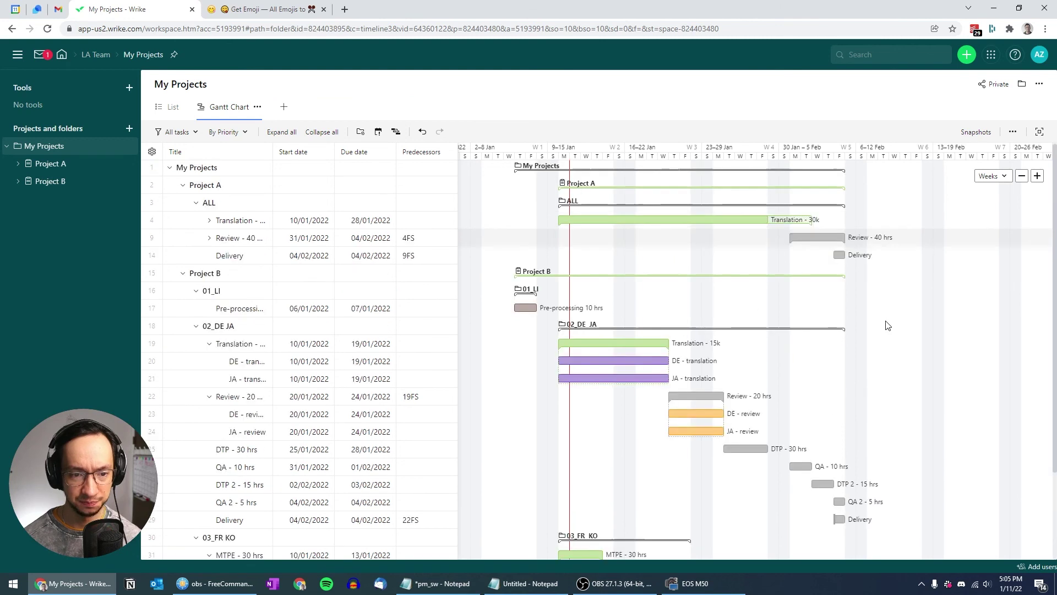
Collapse Project B's Translation - 15k, Review - 20 hrs and MTPE - 30 hrs groups
scroll(579, 325, down, 2)
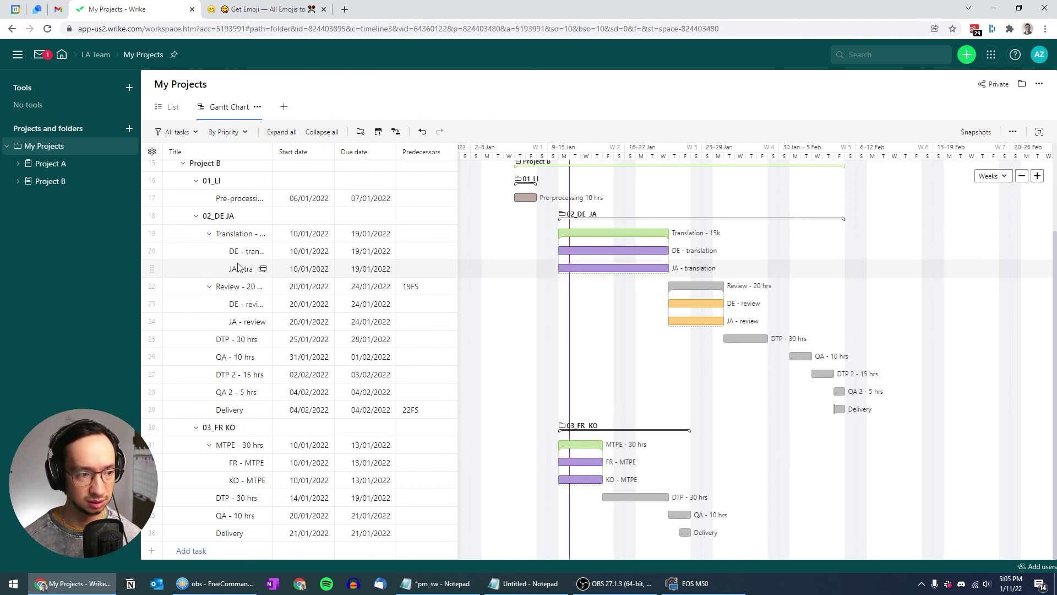
click(209, 233)
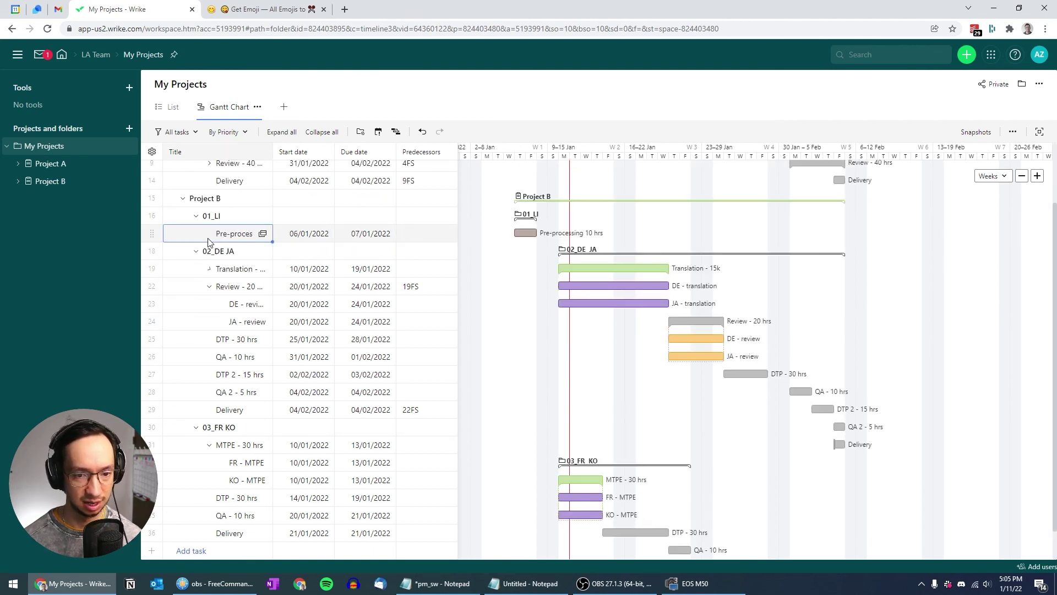
click(210, 287)
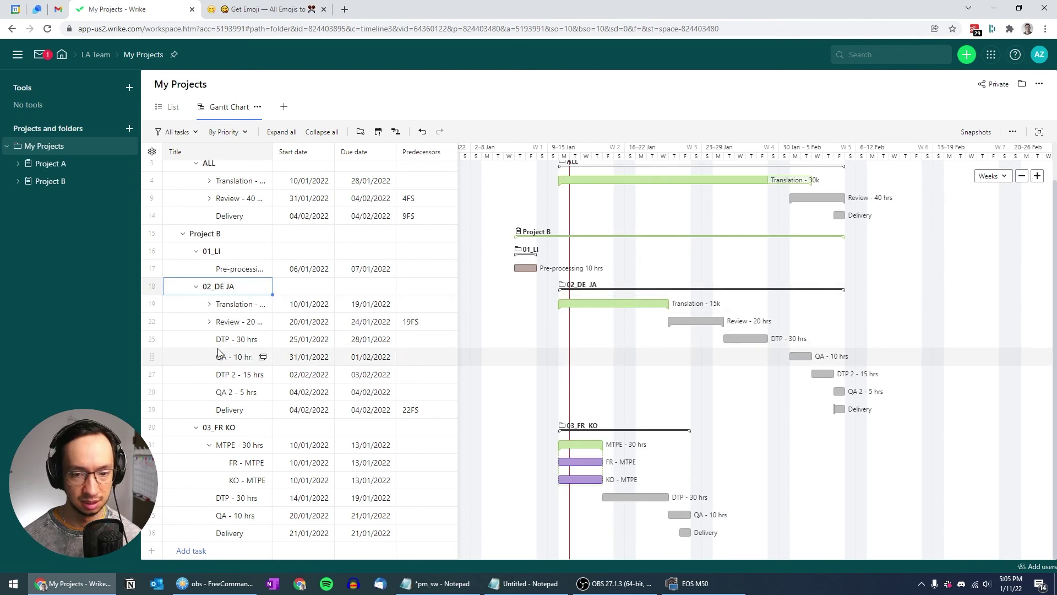
click(209, 445)
drag(927, 279, 927, 289)
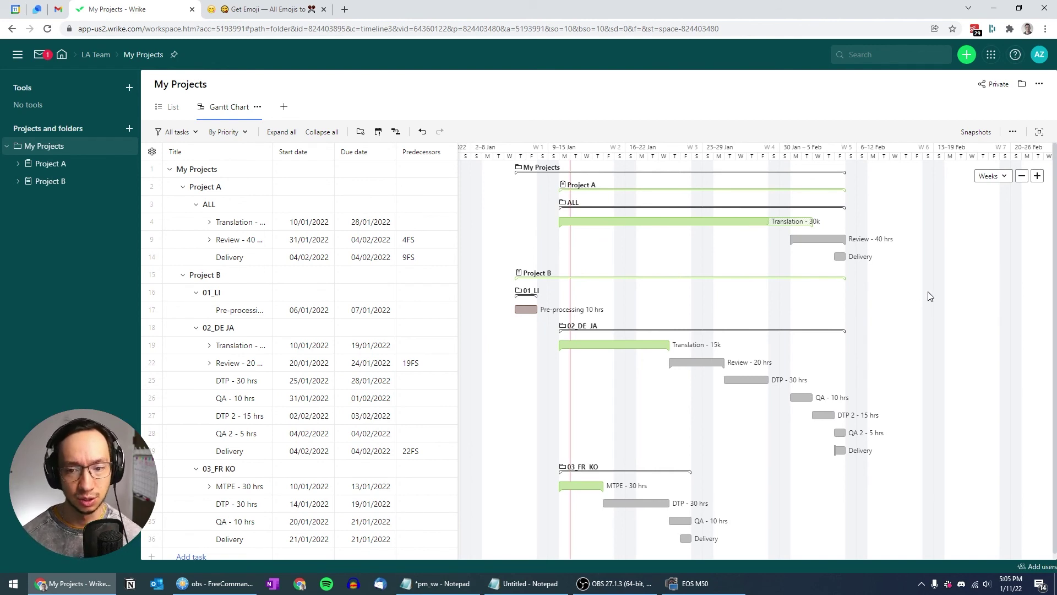
drag(928, 291, 933, 291)
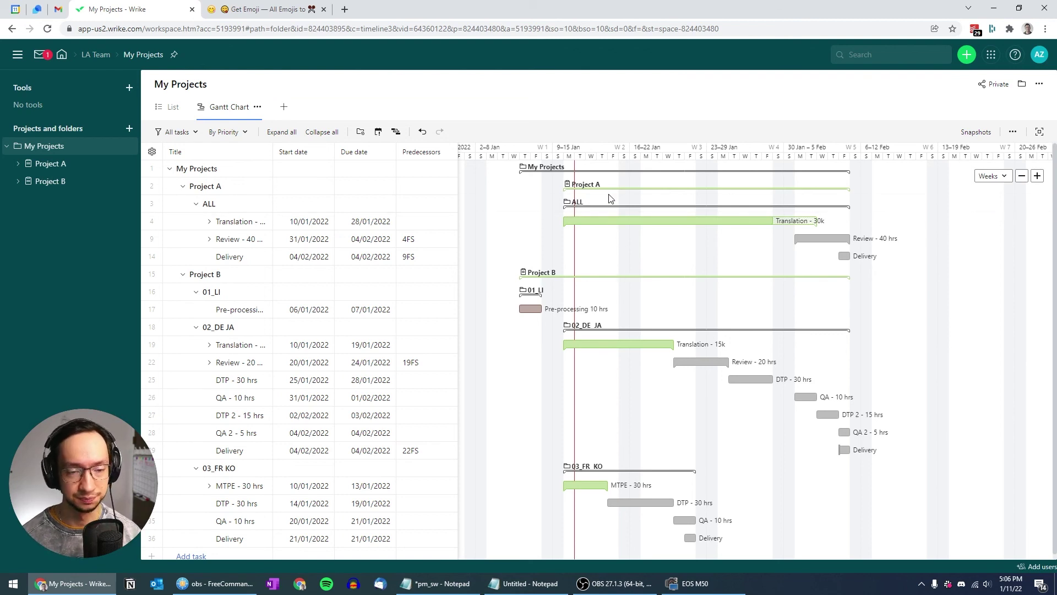
click(40, 164)
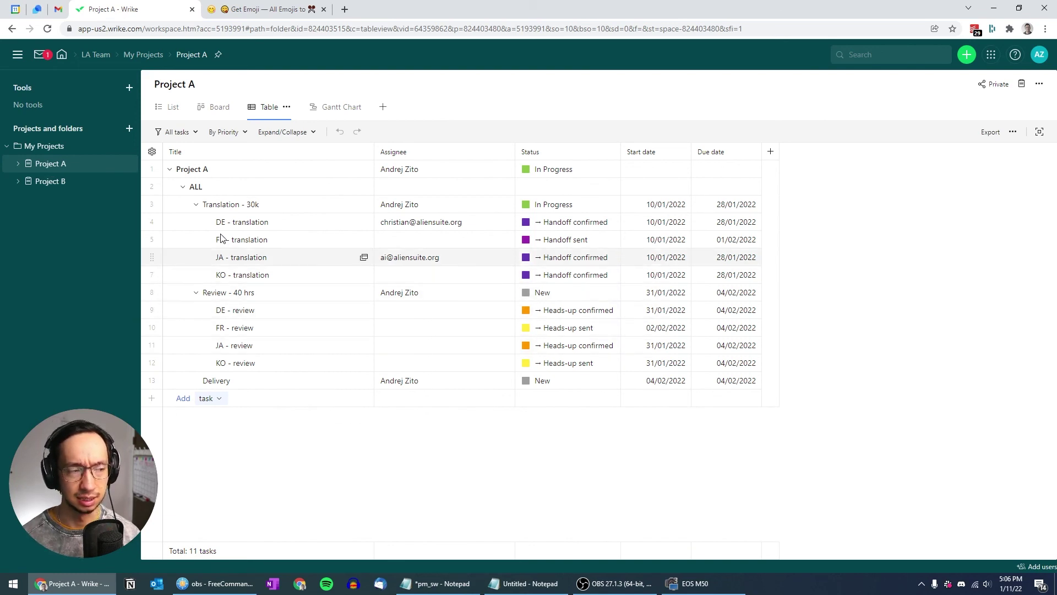
click(48, 148)
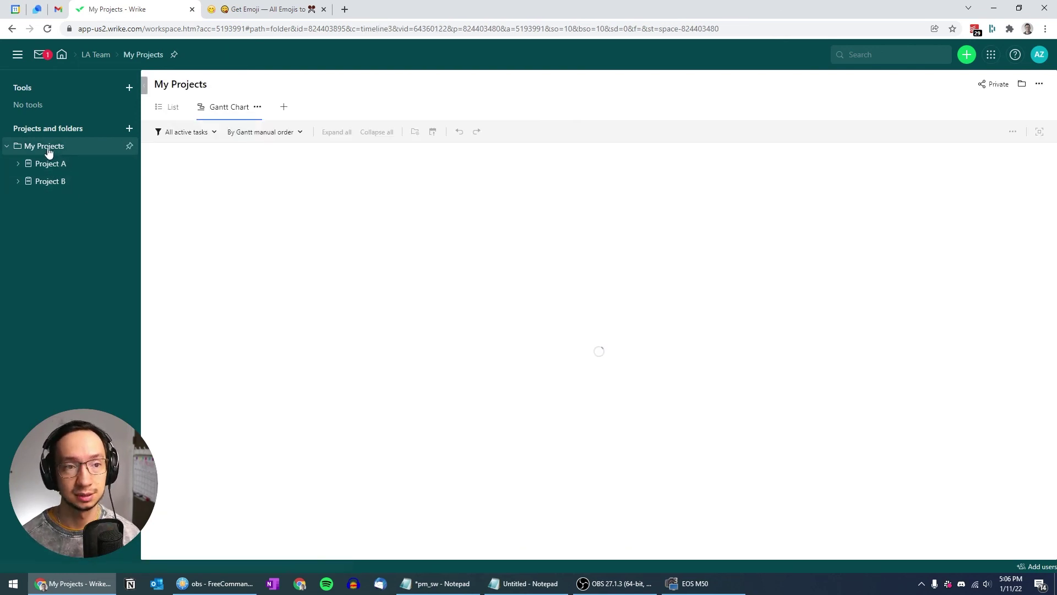